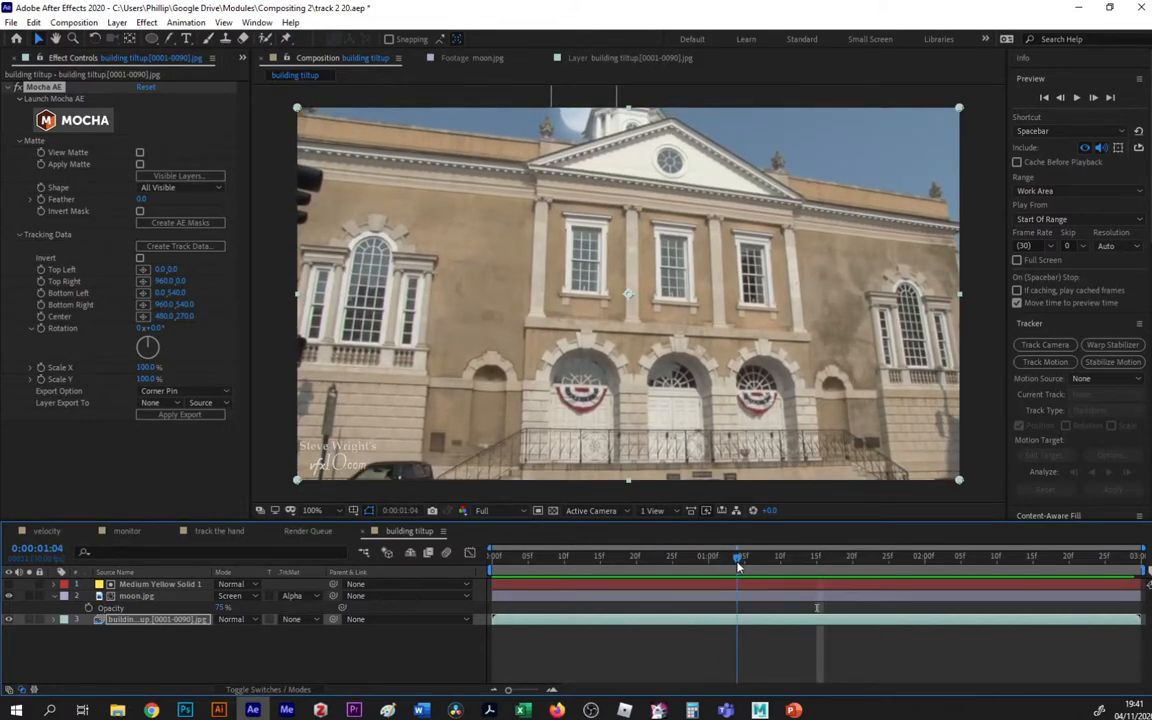
Preview the building tiltup composition to check how the moon moves with the building.
{"action": "key", "text": "space"}
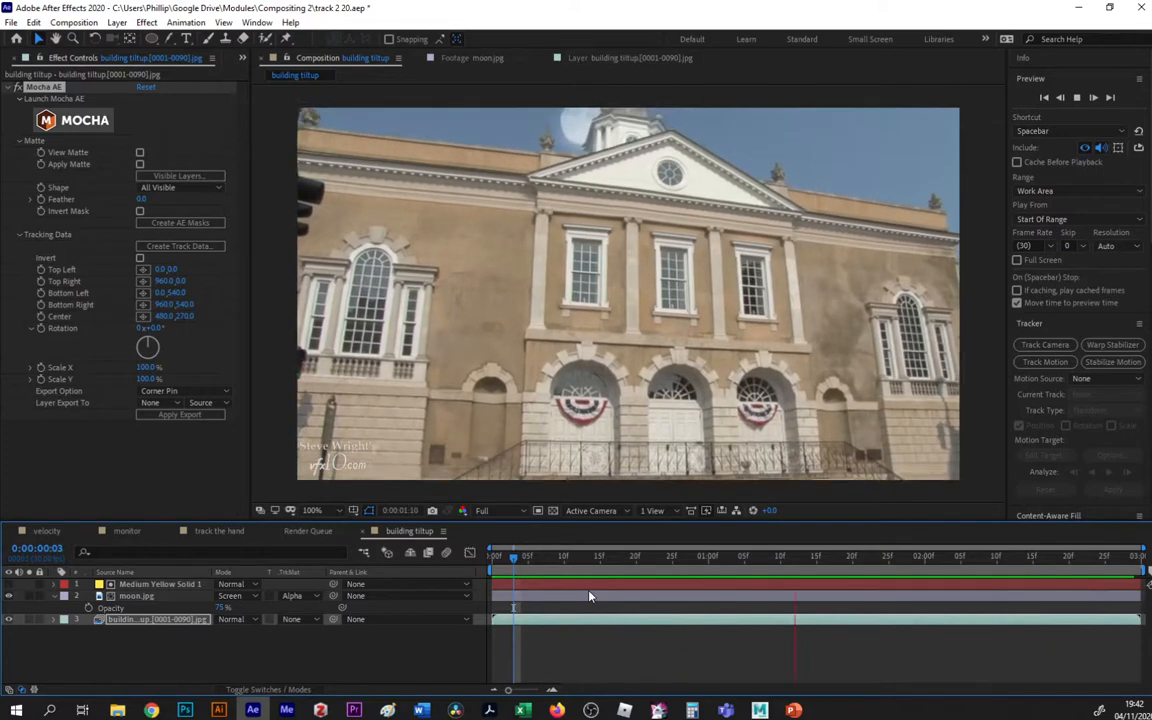
{"action": "key", "text": "space"}
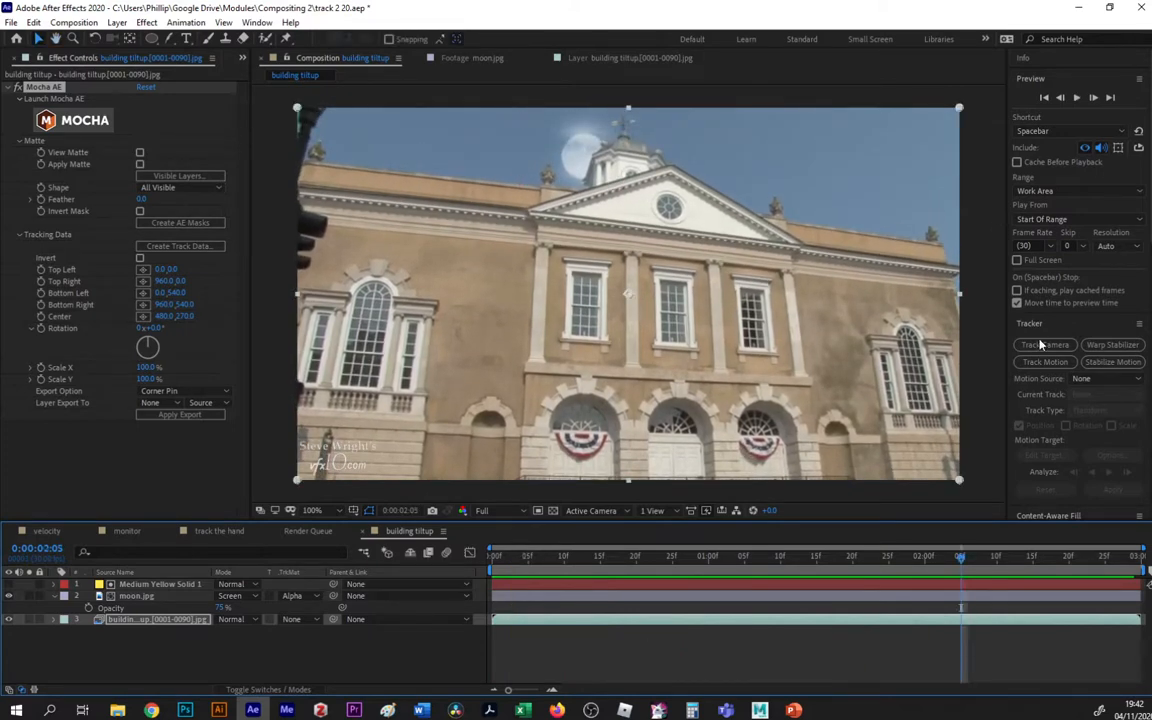
Open the building footage in the motion tracker, scrub through Tracker 1's position path, and return to the composition.
{"action": "left_click", "coordinate": [1045, 361]}
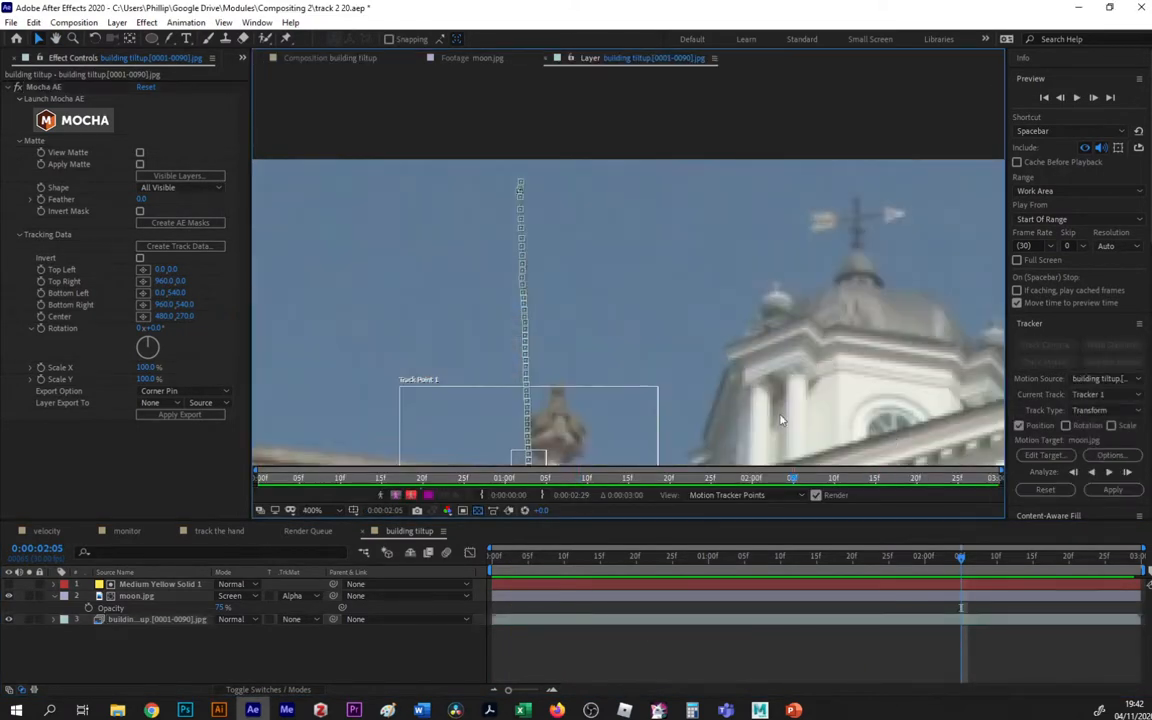
{"action": "scroll", "coordinate": [617, 387], "scroll_direction": "down", "scroll_amount": 2}
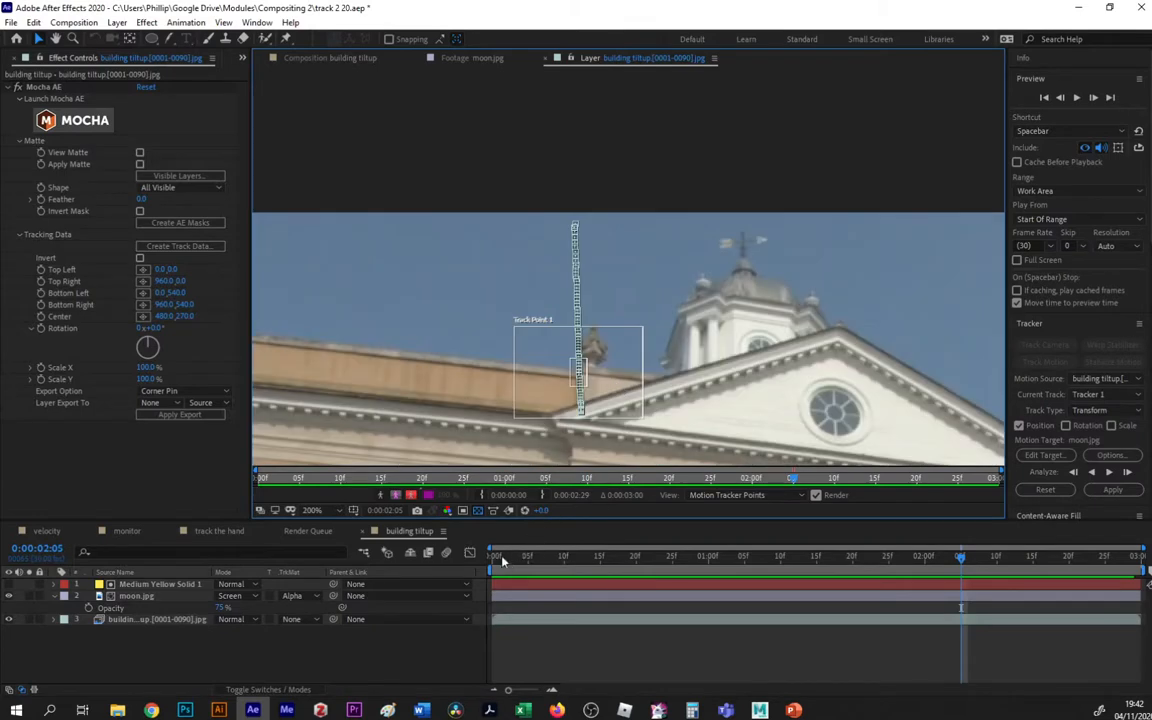
{"action": "left_click_drag", "start_coordinate": [548, 556], "coordinate": [830, 556]}
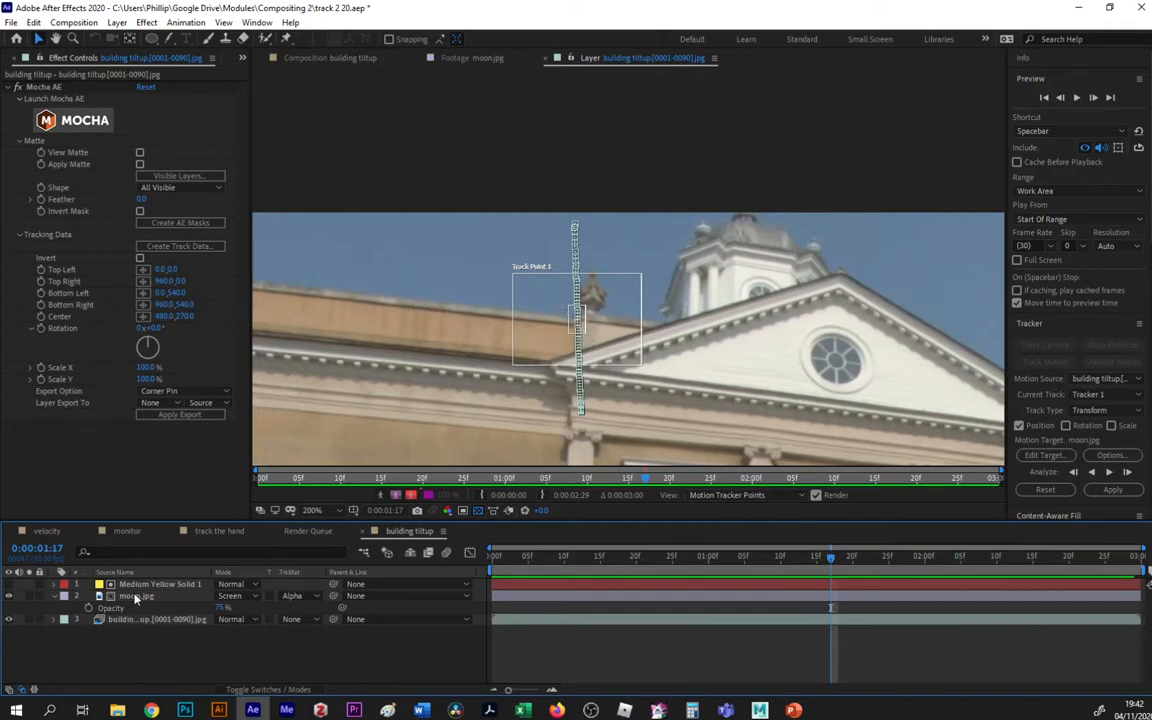
{"action": "left_click", "coordinate": [352, 58]}
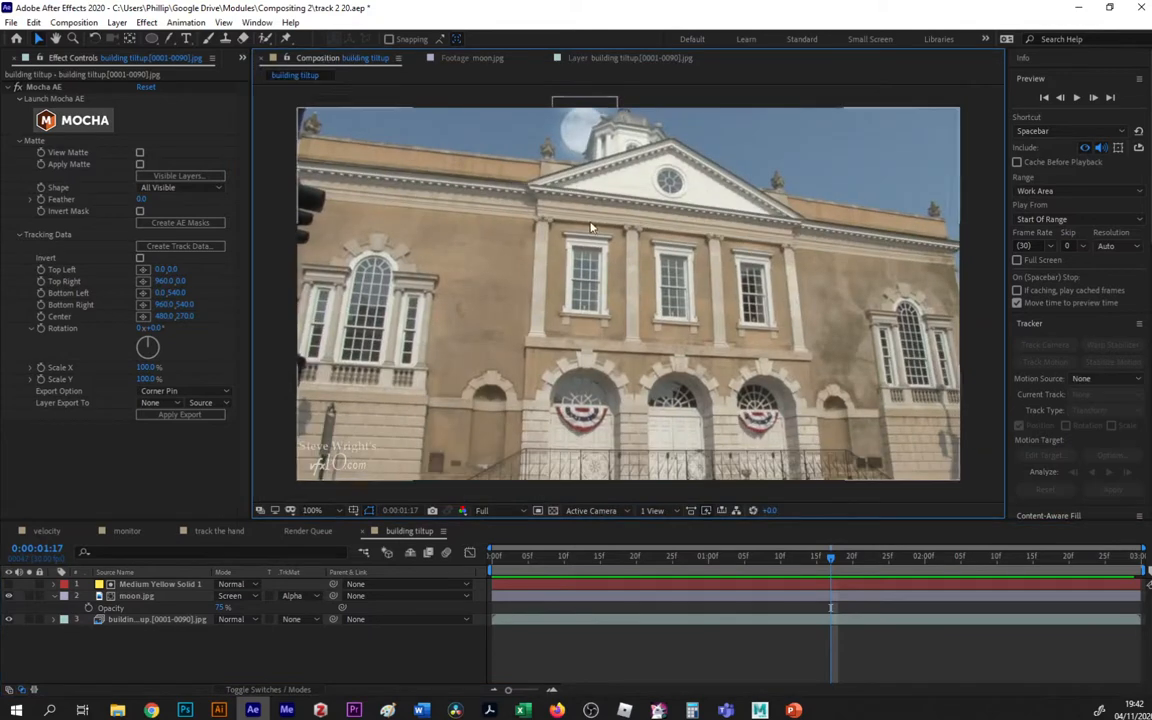
Inspect the circular mask on the moon.jpg layer in its own layer view, and return to the composition.
{"action": "left_click", "coordinate": [138, 596]}
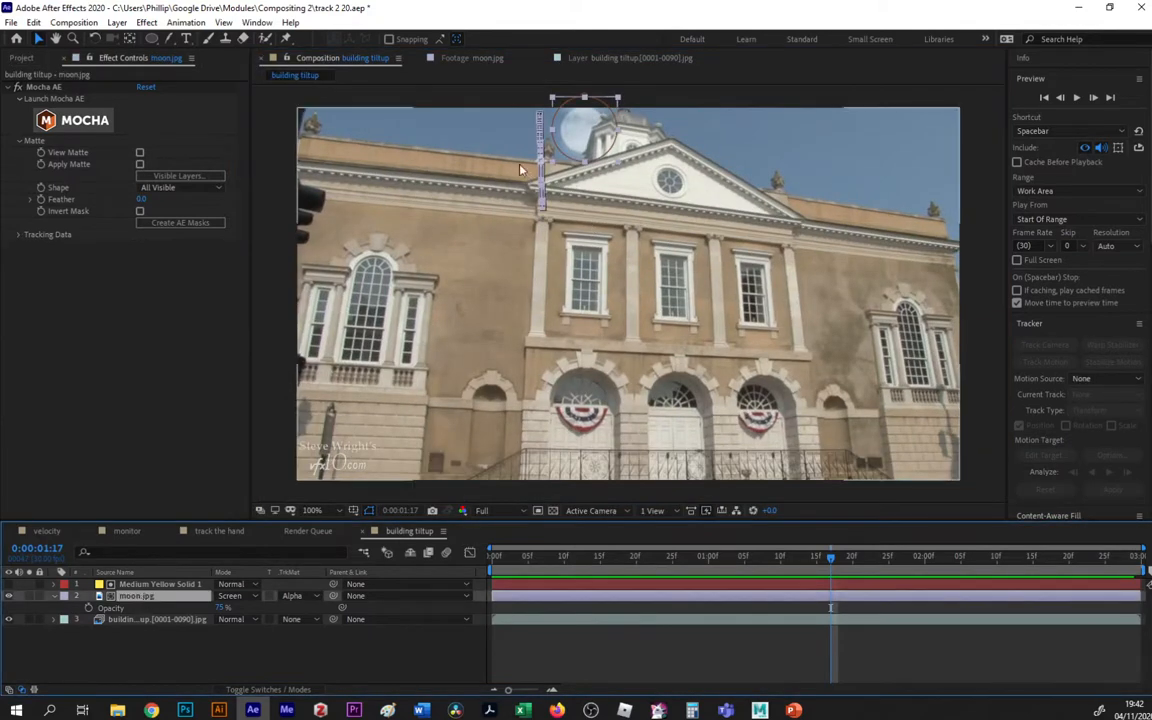
{"action": "double_click", "coordinate": [130, 597]}
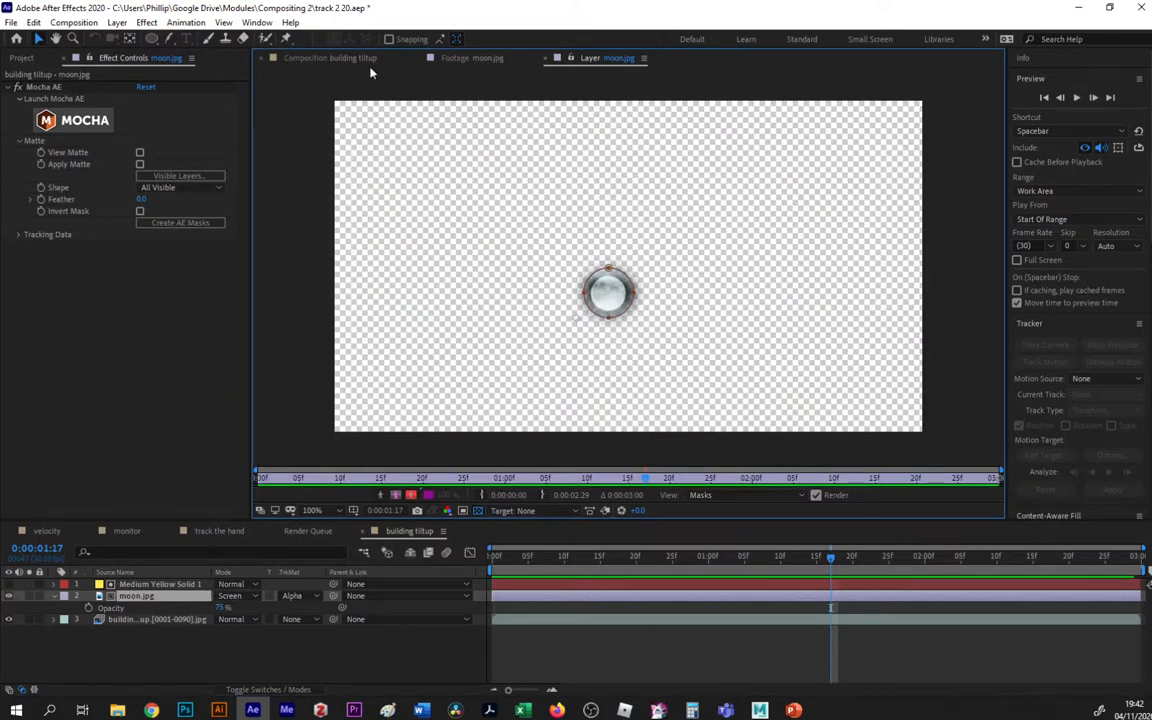
{"action": "left_click", "coordinate": [312, 57]}
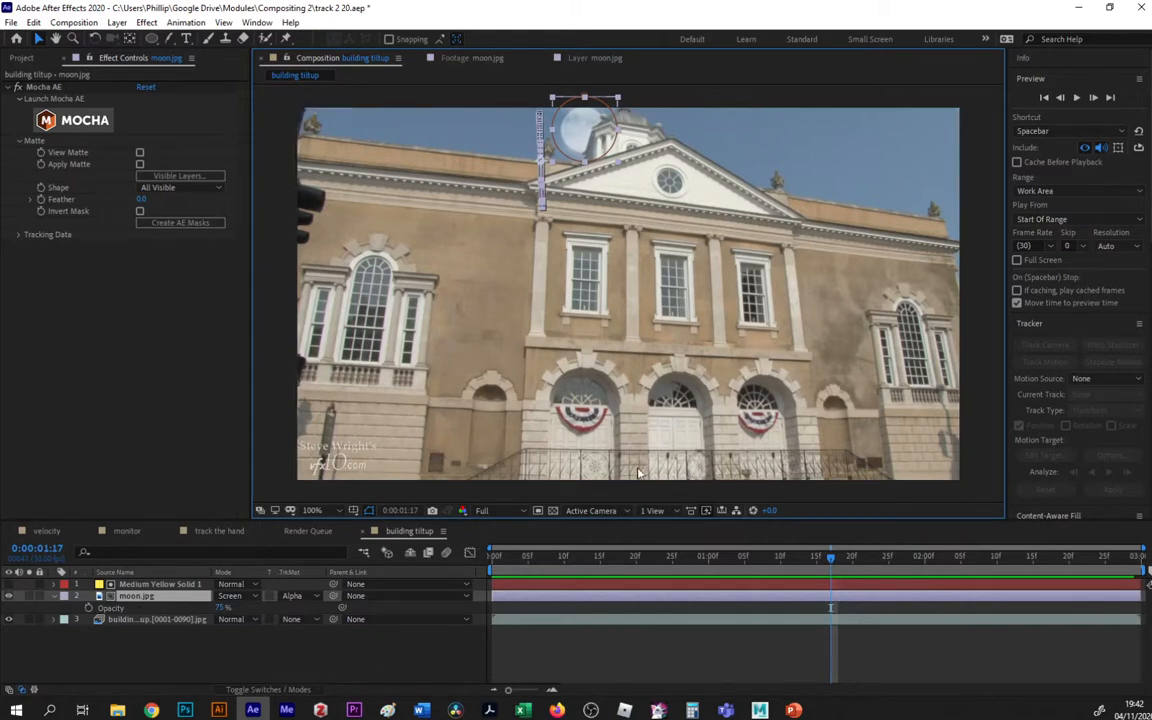
Remove the moon layer's track matte, scrub to inspect its overlap with the dome, and restore Alpha Matte "Medium Yellow Solid 1".
{"action": "left_click_drag", "start_coordinate": [829, 559], "coordinate": [1012, 561]}
{"action": "left_click", "coordinate": [292, 596]}
{"action": "left_click", "coordinate": [326, 611]}
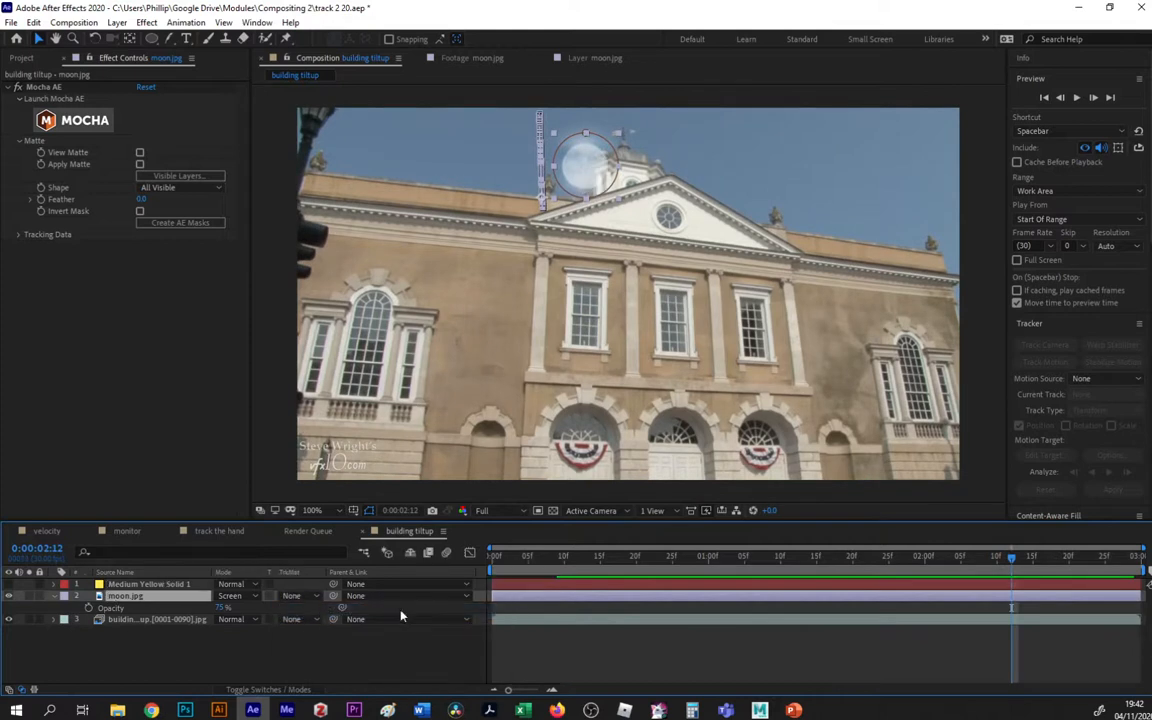
{"action": "left_click_drag", "start_coordinate": [998, 561], "coordinate": [1069, 544]}
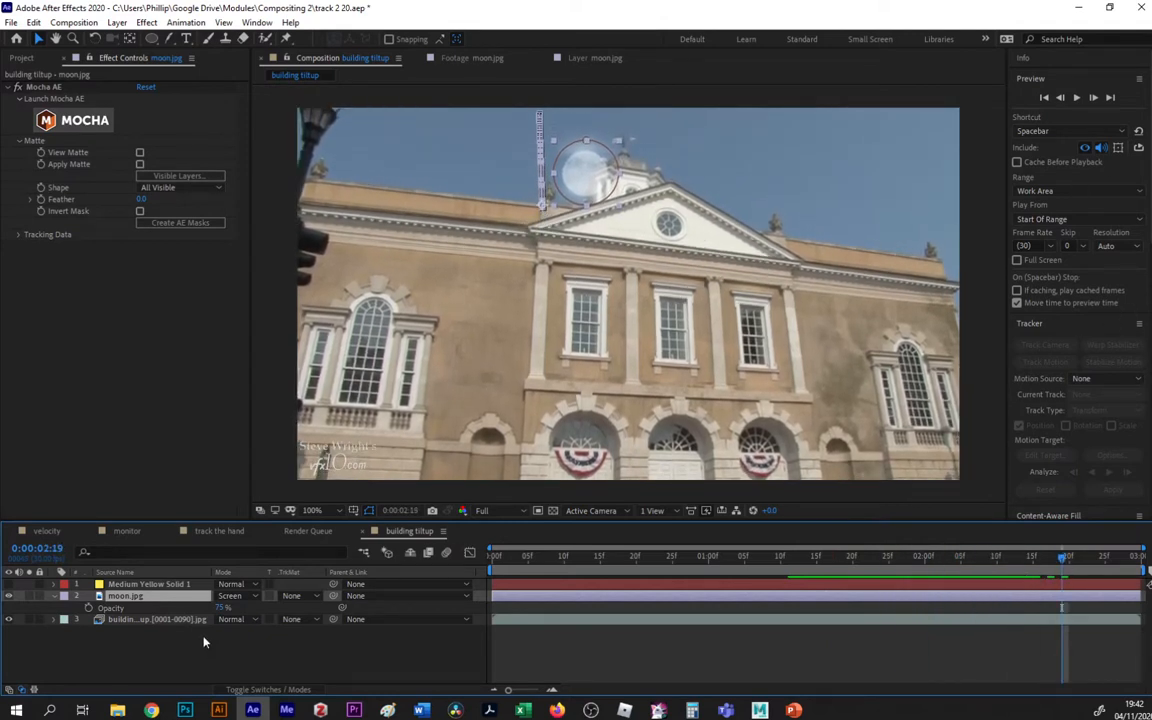
{"action": "left_click", "coordinate": [292, 596]}
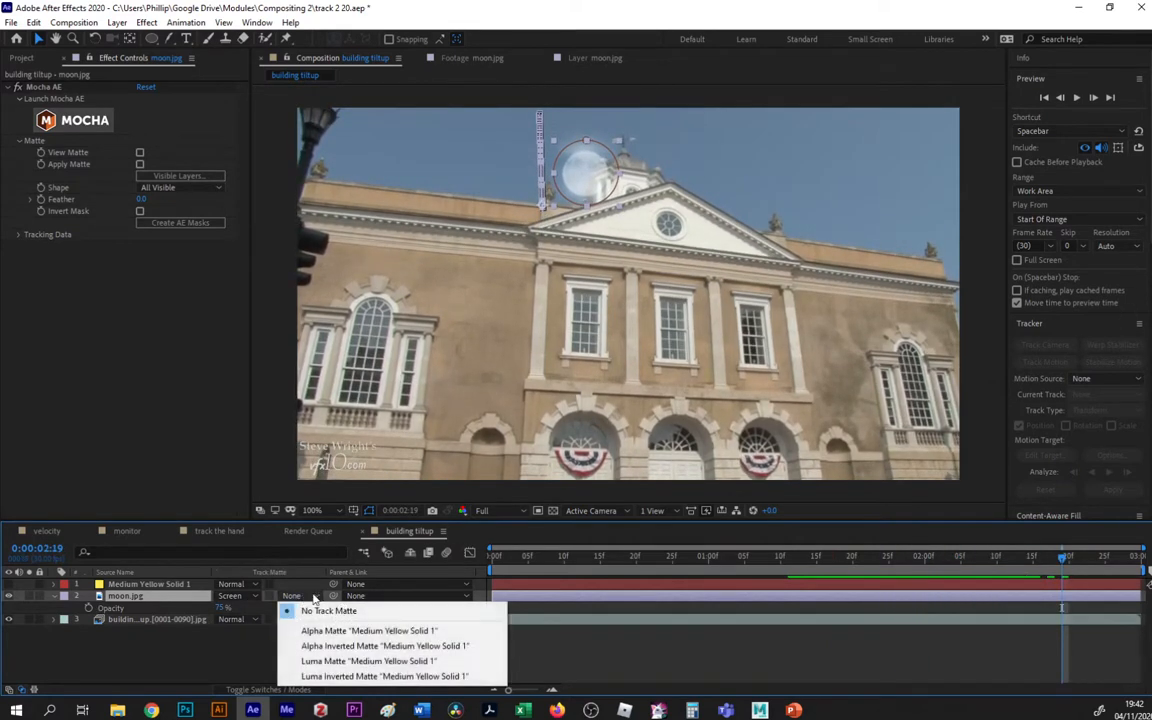
{"action": "left_click", "coordinate": [337, 631]}
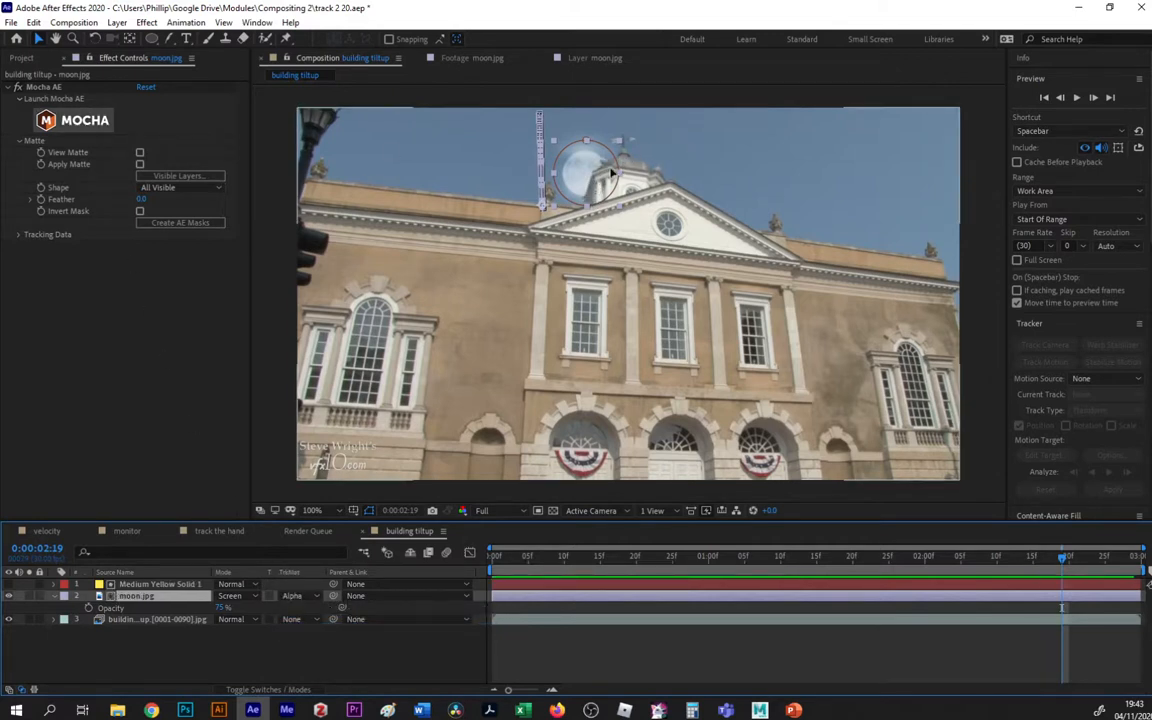
Examine the mask on Medium Yellow Solid 1 and open the building footage layer in Mocha AE.
{"action": "left_click", "coordinate": [180, 585]}
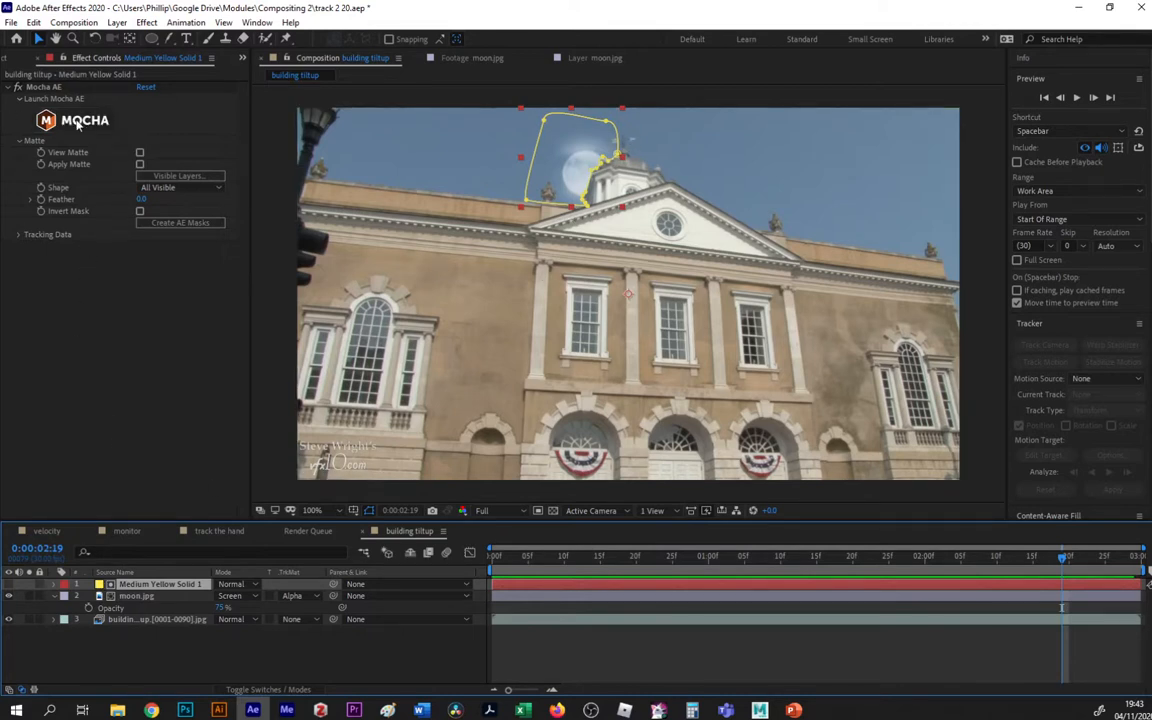
{"action": "left_click", "coordinate": [78, 124]}
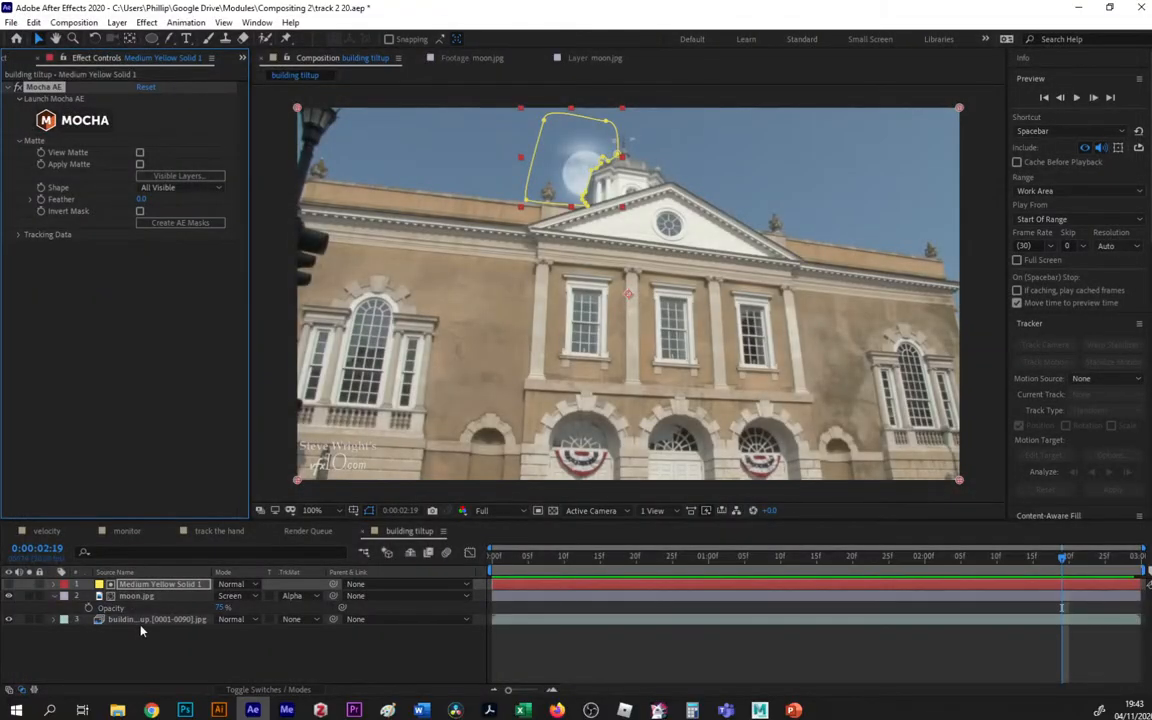
{"action": "left_click", "coordinate": [141, 621]}
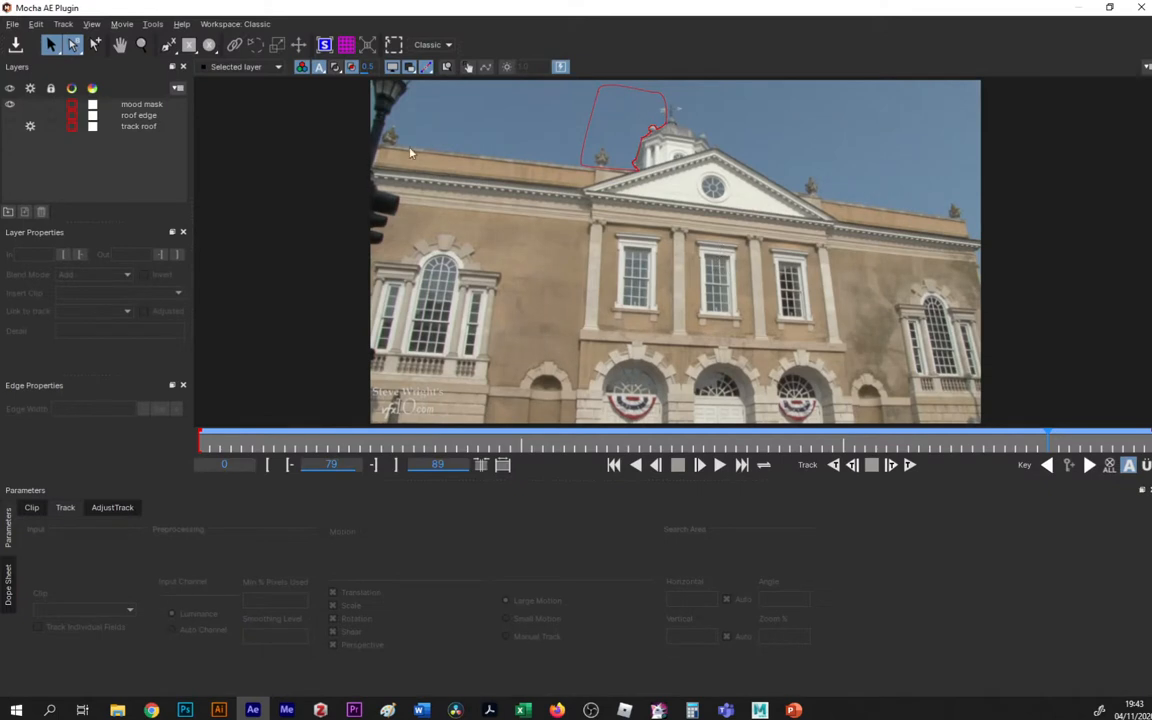
Rename the mood mask layer as moon mask.
{"action": "left_click", "coordinate": [141, 106]}
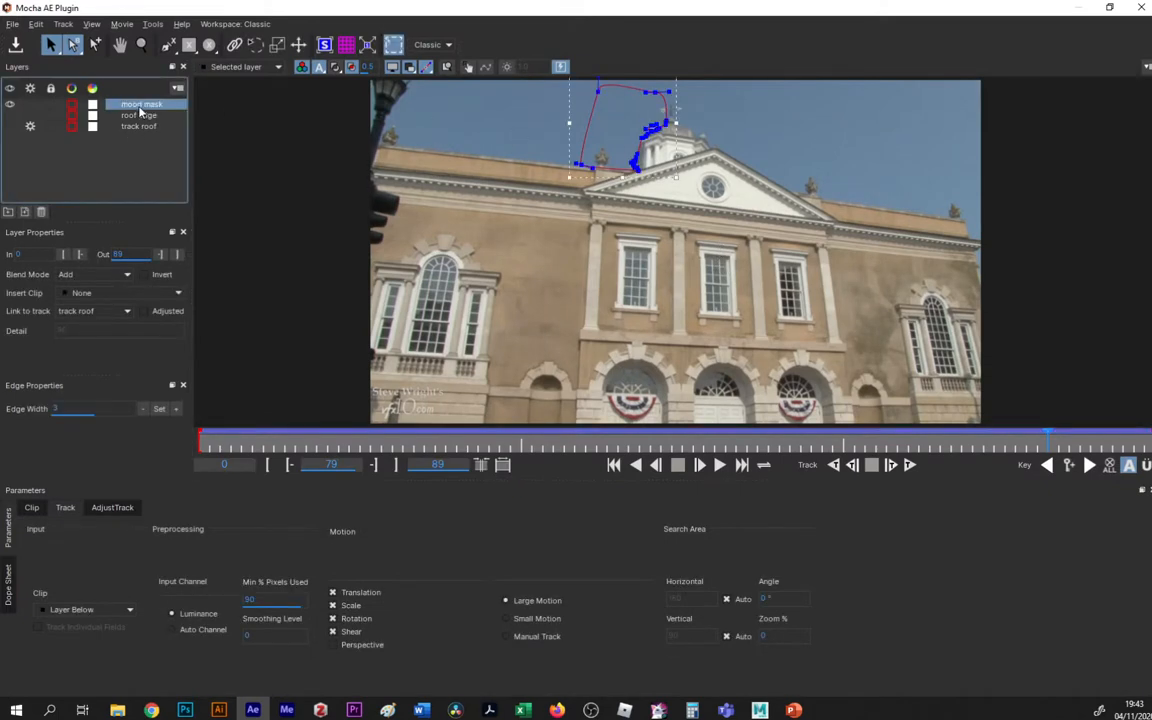
{"action": "double_click", "coordinate": [140, 106]}
{"action": "left_click", "coordinate": [140, 106]}
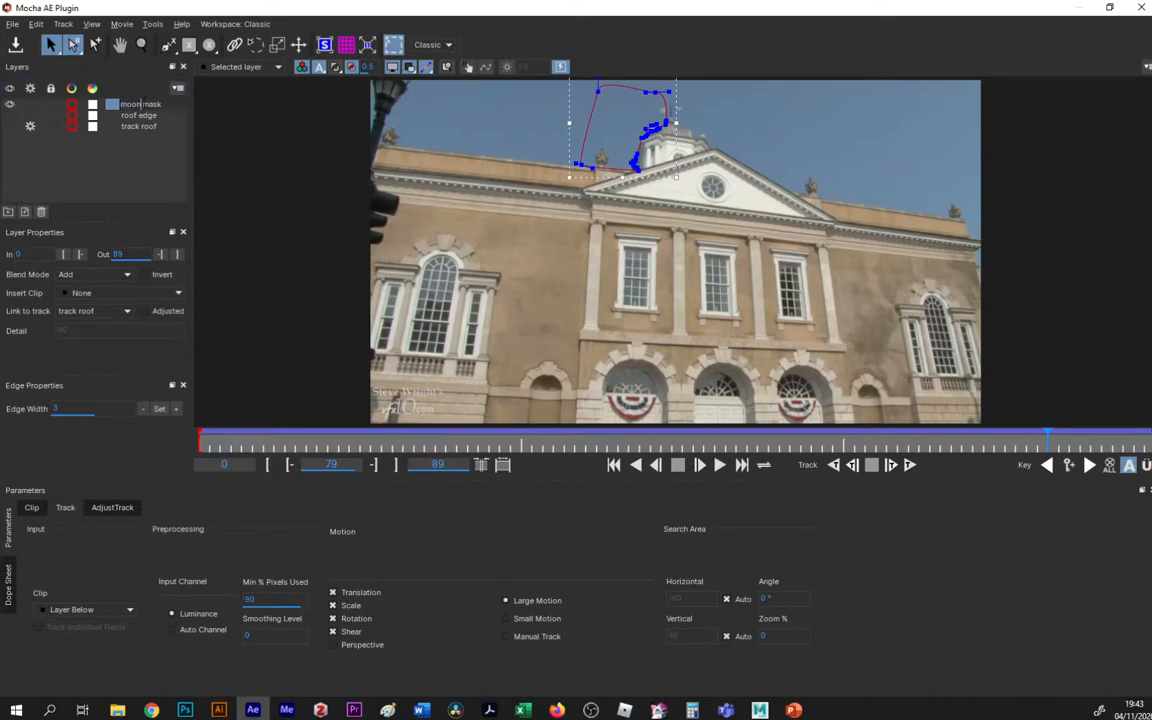
{"action": "left_click", "coordinate": [134, 158]}
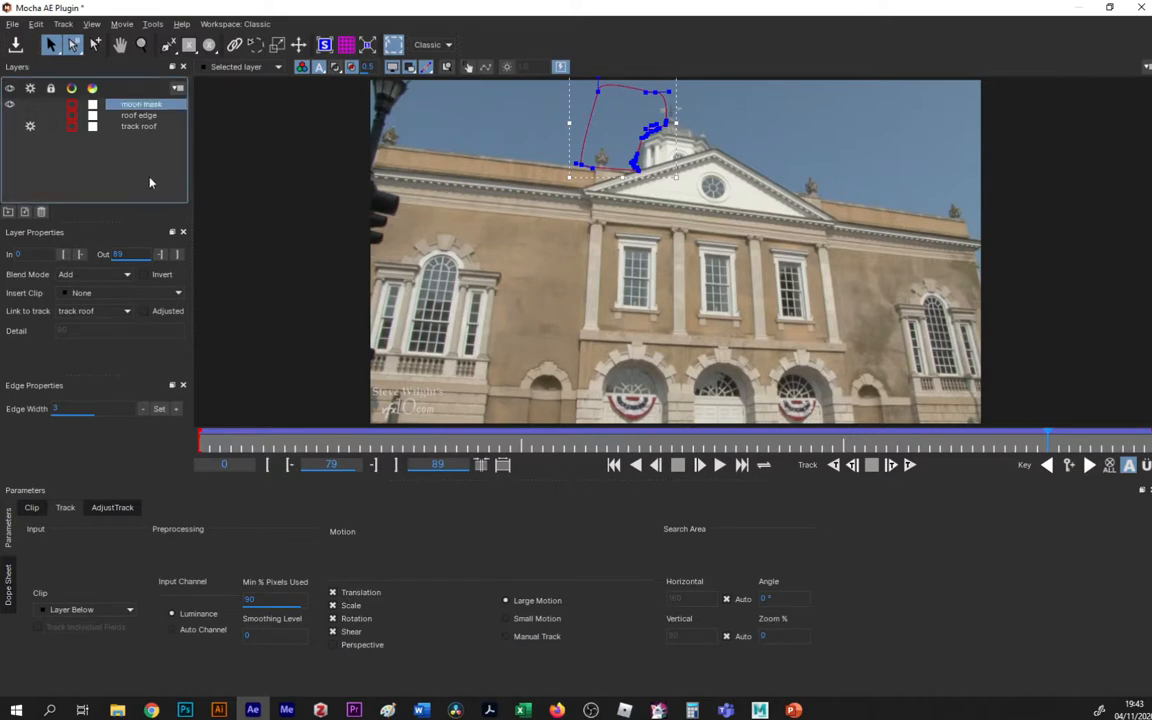
Examine the moon mask spline up close where it follows the edge of the dome.
{"action": "left_click", "coordinate": [172, 106]}
{"action": "key", "text": "z"}
{"action": "left_click_drag", "start_coordinate": [628, 130], "coordinate": [630, 51]}
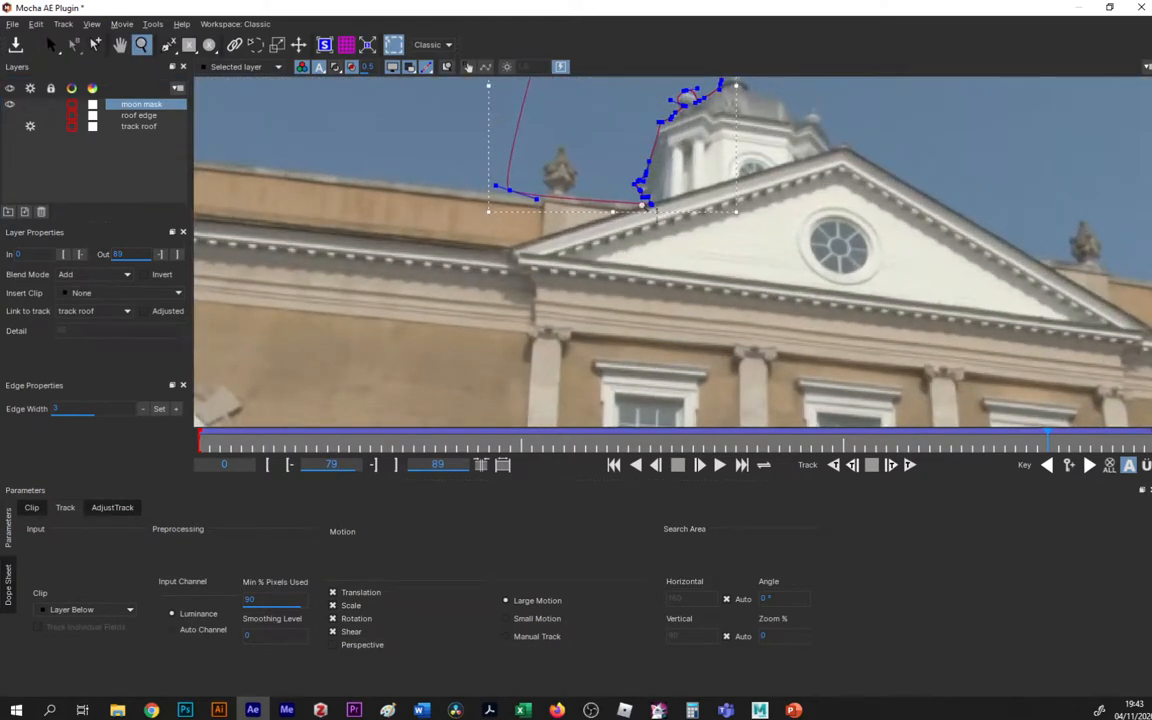
{"action": "key", "text": "s"}
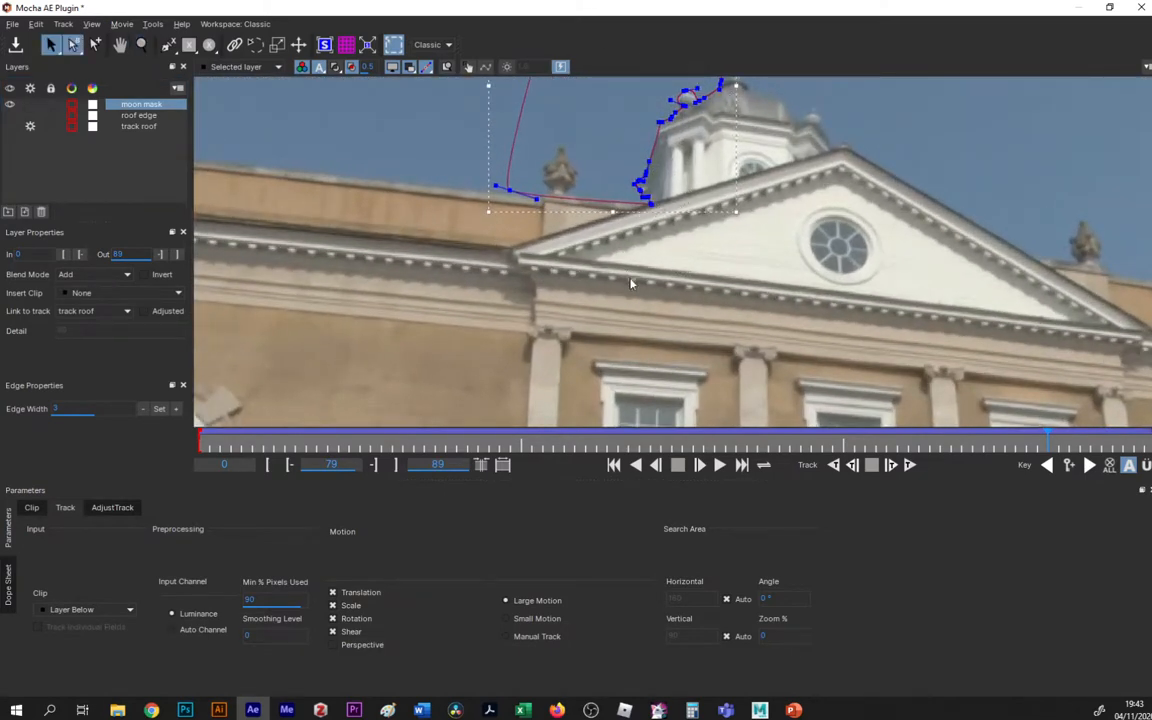
{"action": "key", "text": "x"}
{"action": "left_click_drag", "start_coordinate": [618, 257], "coordinate": [579, 356]}
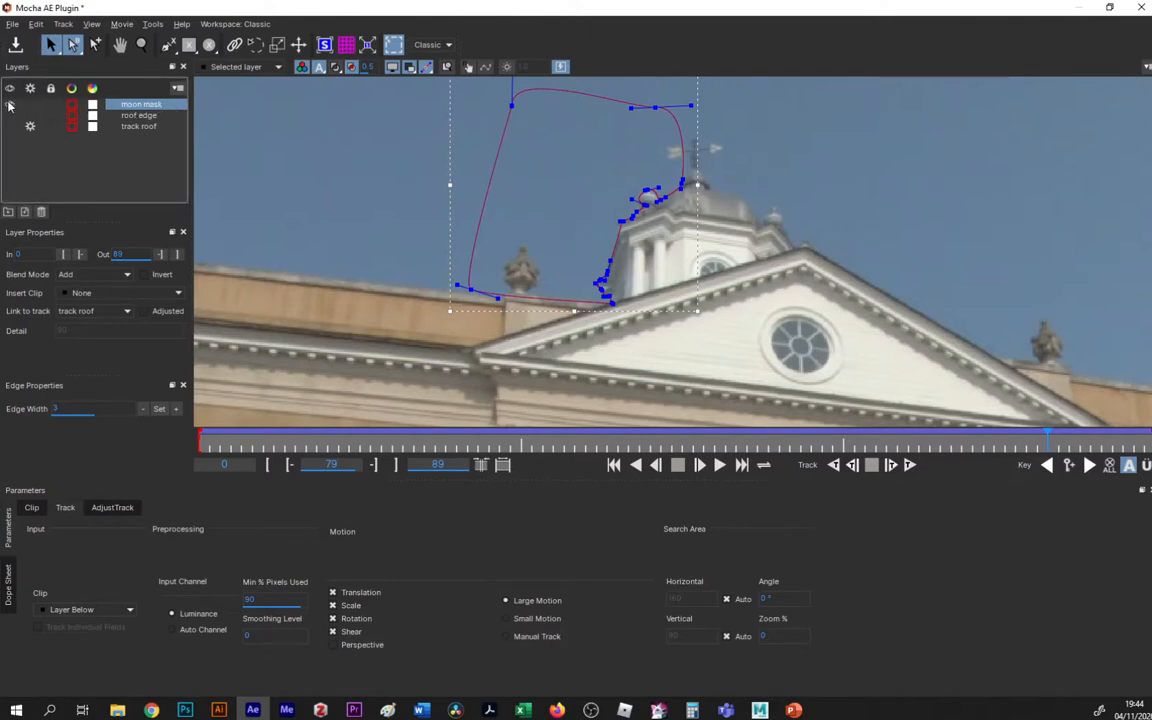
Make the track roof layer visible and scrub the shot to check how the roof and moon mask splines follow the building.
{"action": "left_click", "coordinate": [148, 127]}
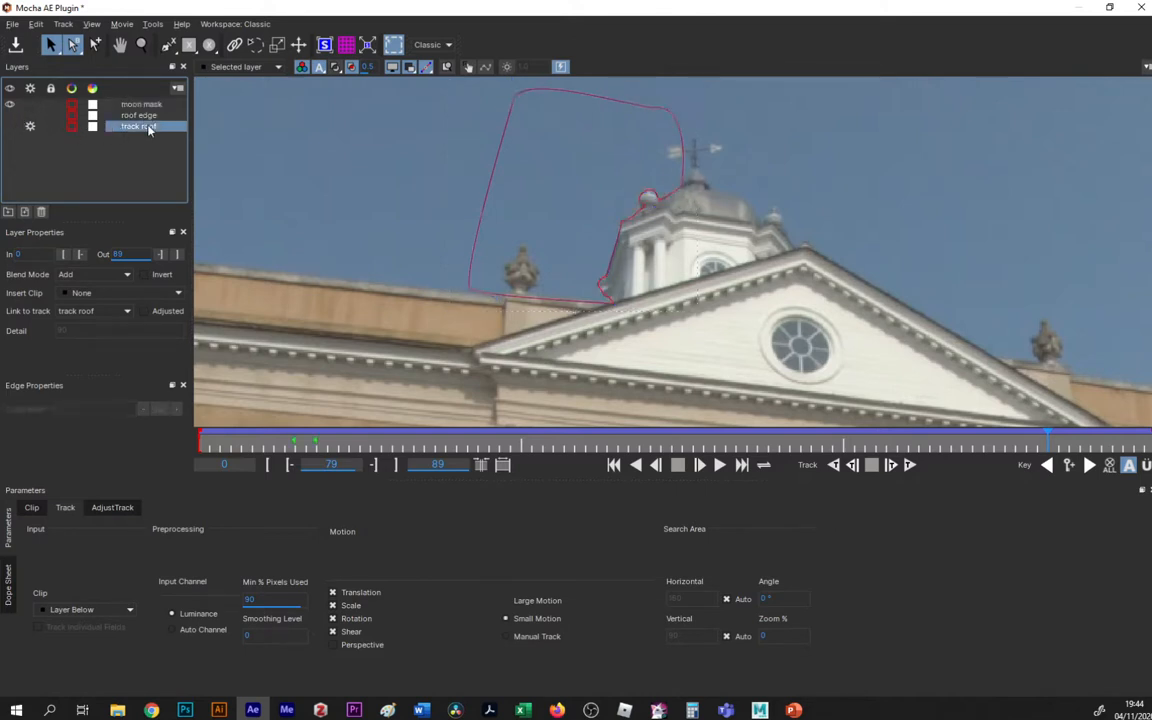
{"action": "left_click", "coordinate": [11, 127]}
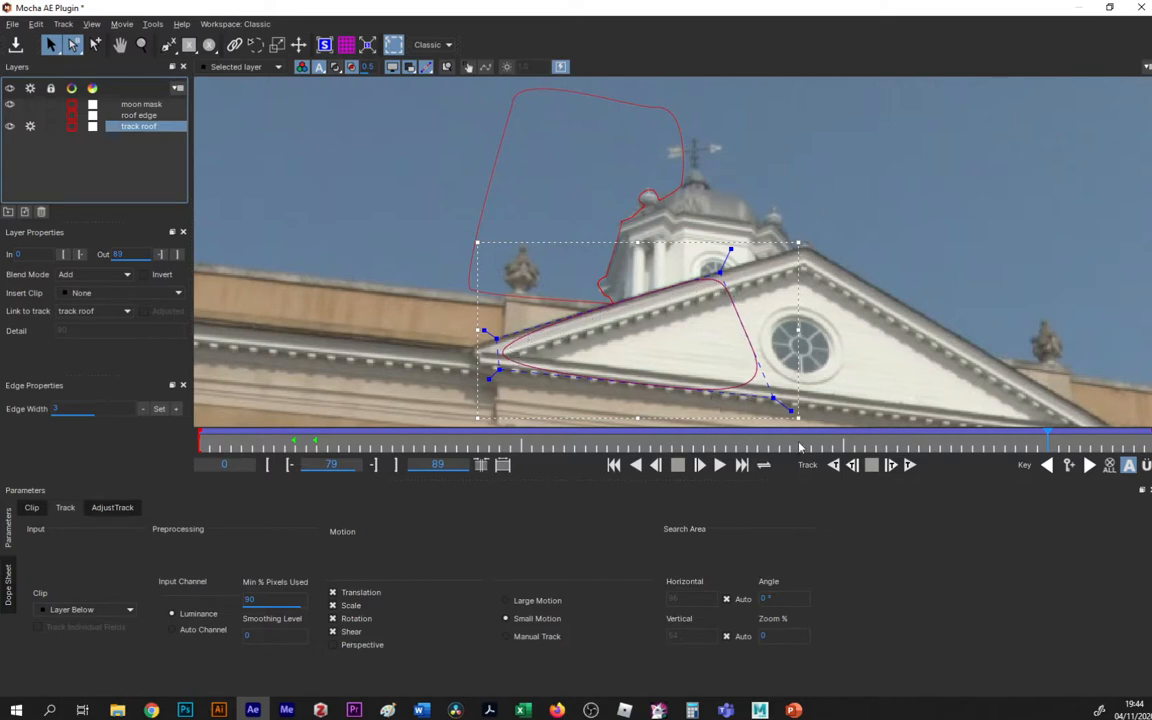
{"action": "left_click_drag", "start_coordinate": [1046, 440], "coordinate": [786, 446]}
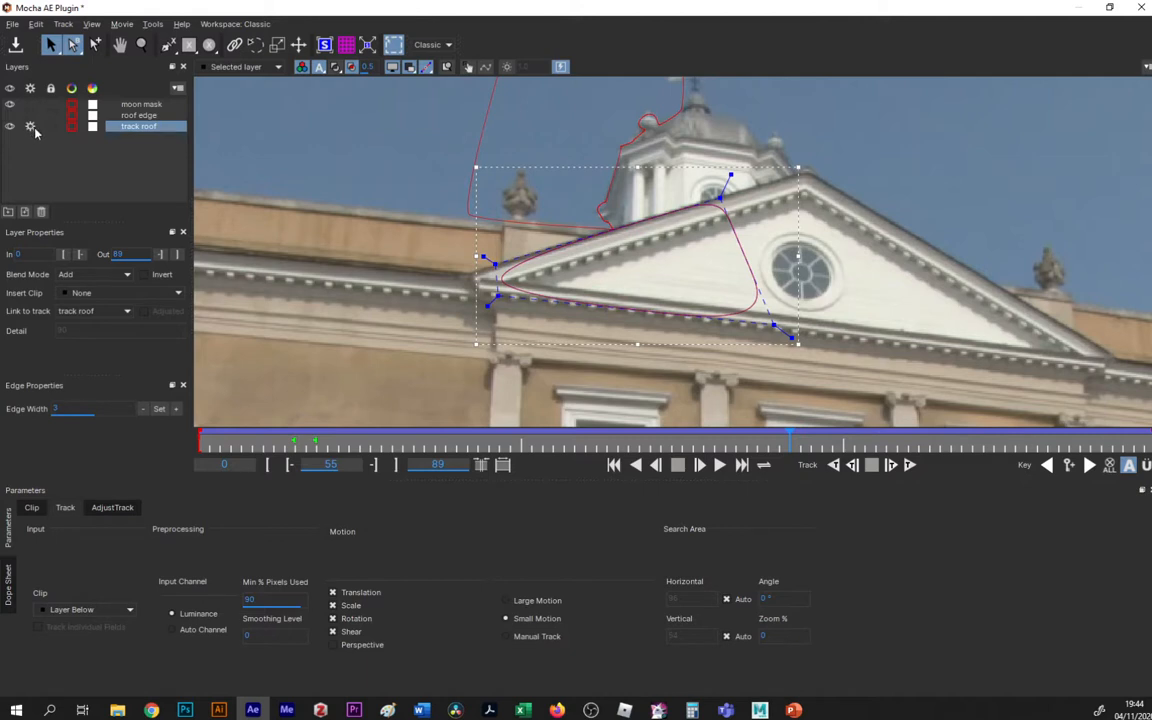
{"action": "left_click", "coordinate": [136, 106]}
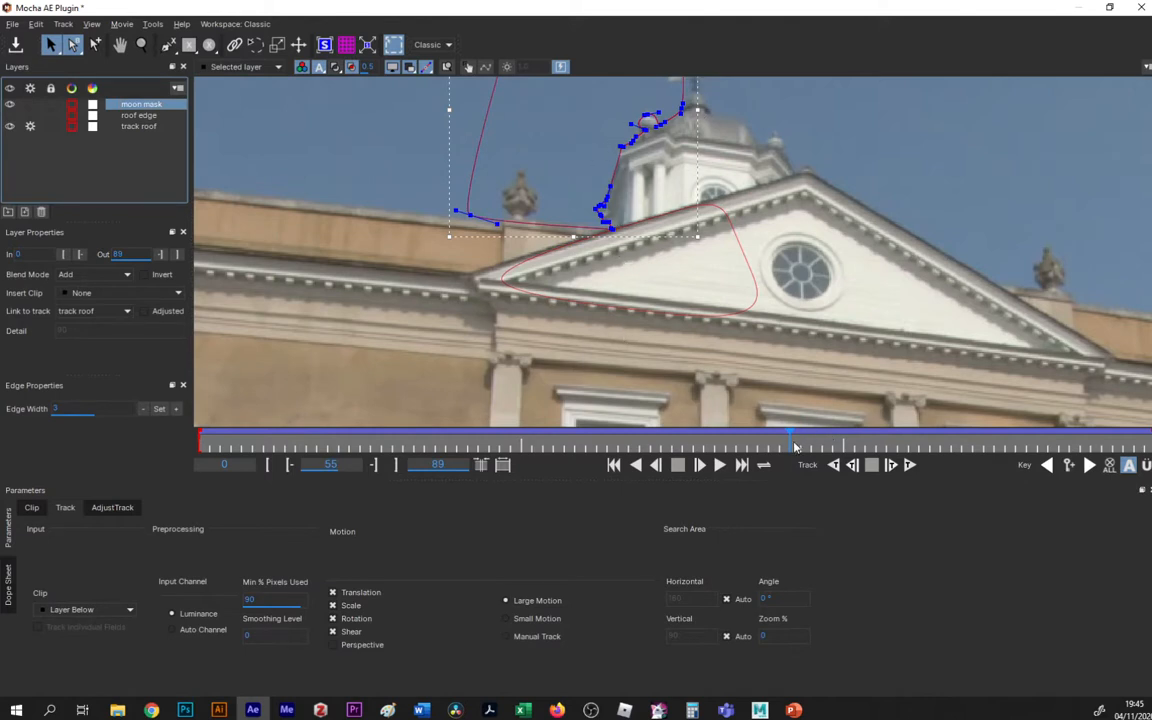
{"action": "left_click_drag", "start_coordinate": [760, 440], "coordinate": [1058, 442]}
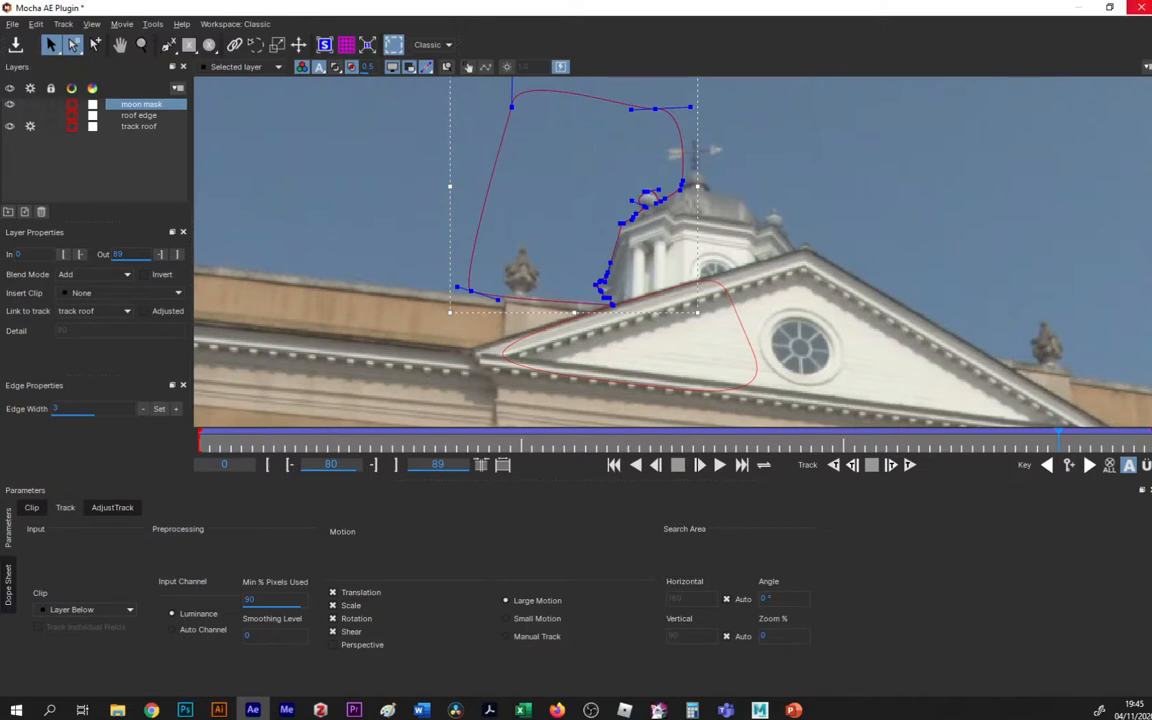
Close Mocha AE with the project changes saved, and collapse the Mocha AE effect's settings on the building footage.
{"action": "left_click", "coordinate": [1140, 8]}
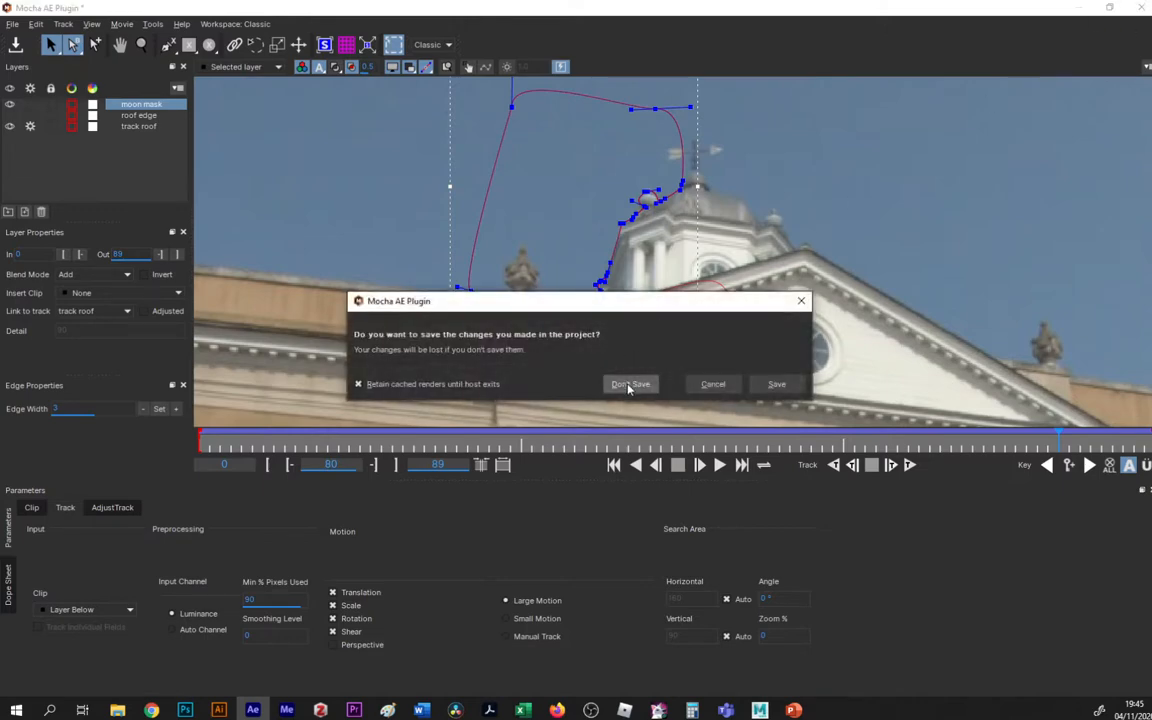
{"action": "left_click", "coordinate": [777, 385]}
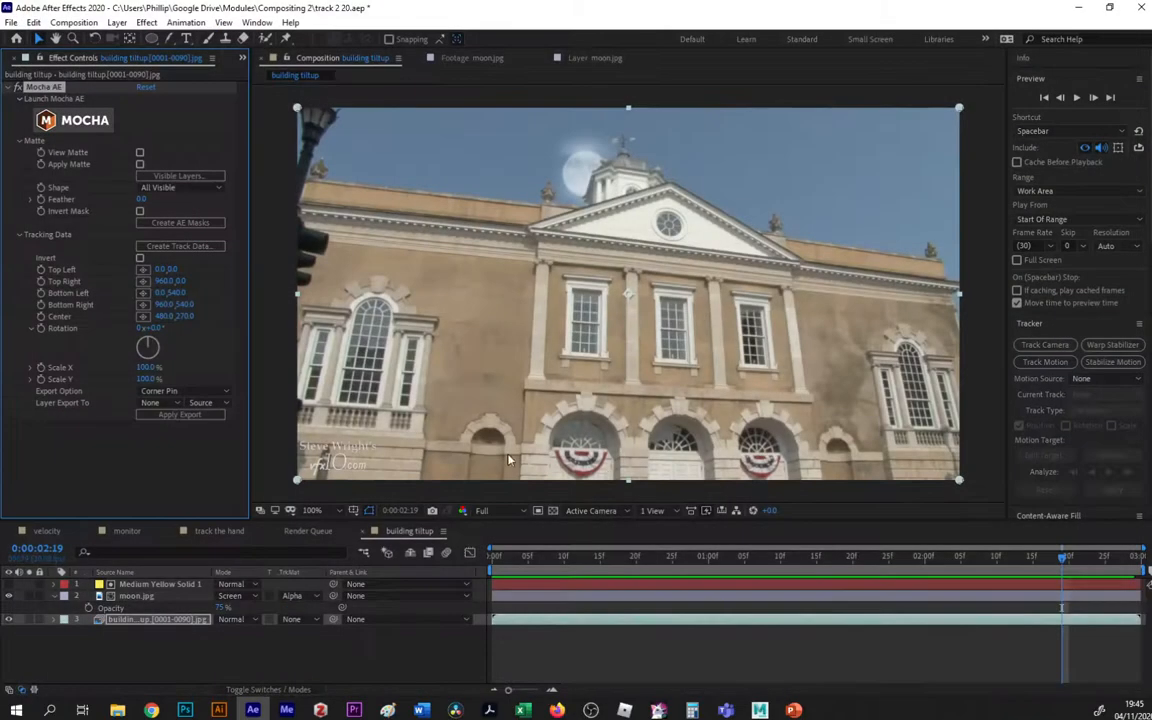
{"action": "left_click", "coordinate": [12, 88]}
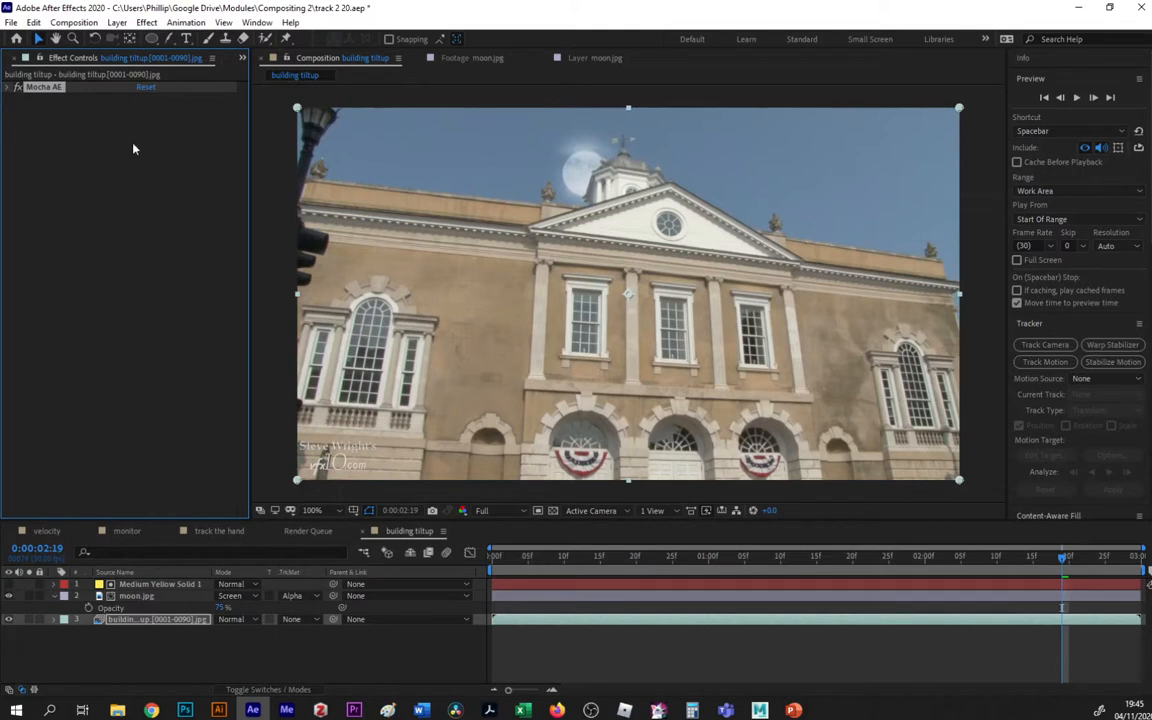
Duplicate the building tiltup composition in the project, open the copy, and select its moon.jpg layer.
{"action": "left_click", "coordinate": [242, 57]}
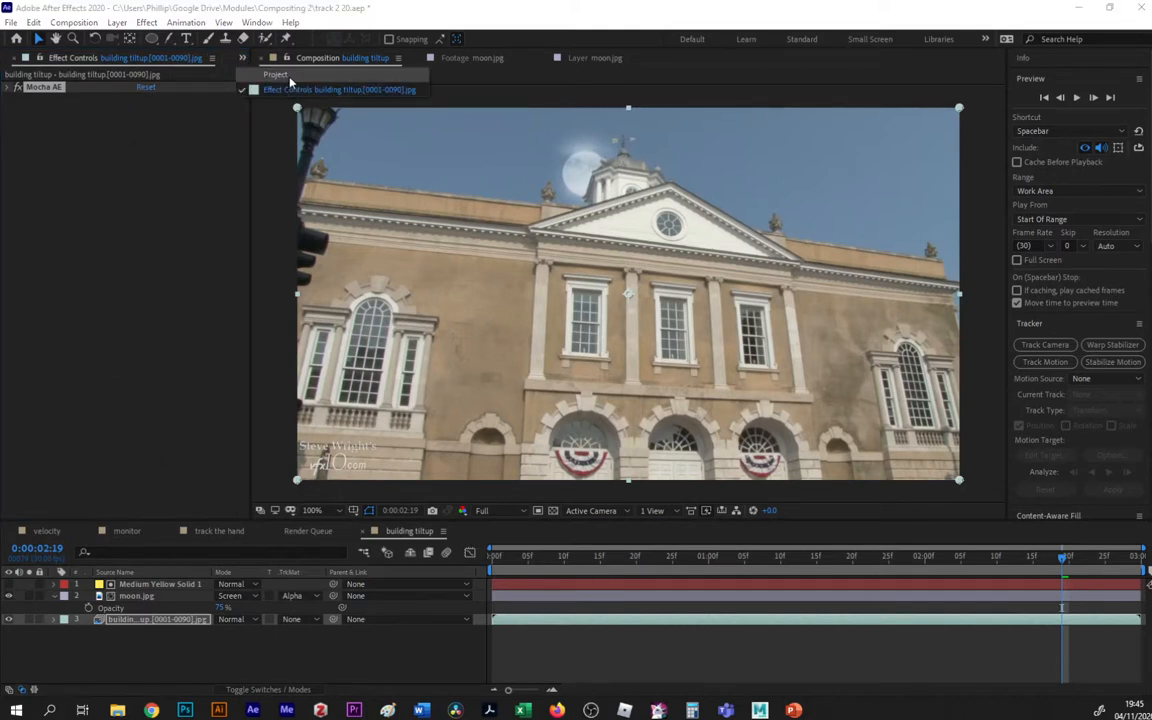
{"action": "left_click", "coordinate": [290, 78]}
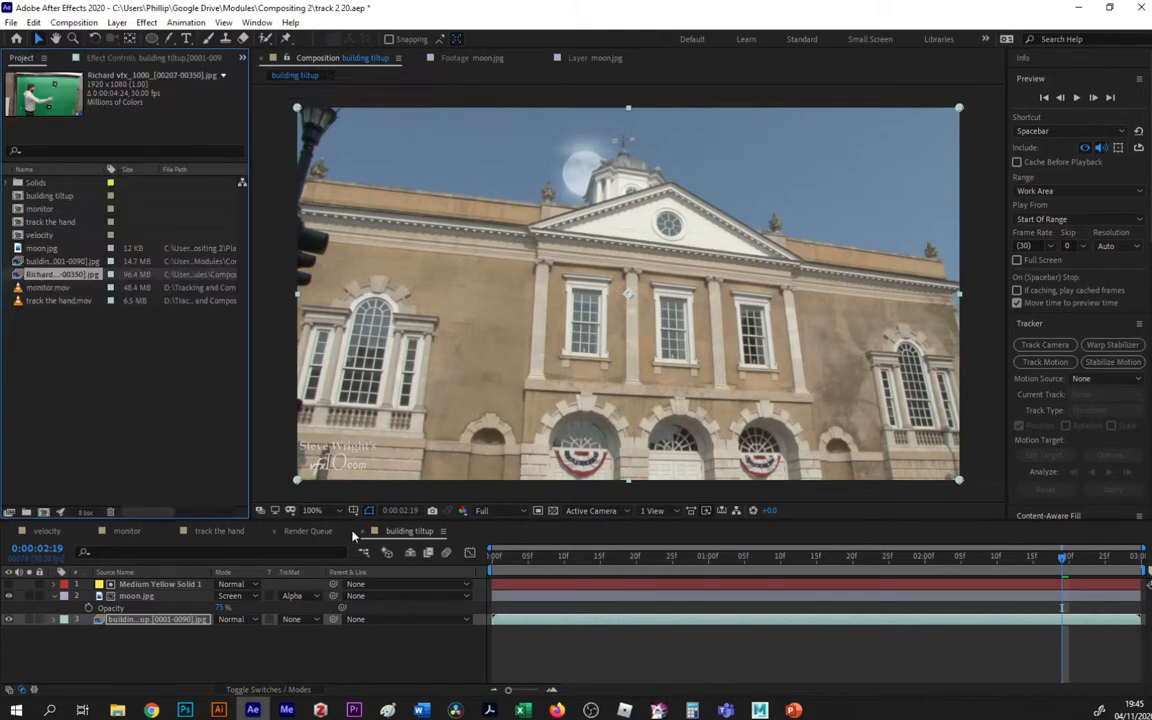
{"action": "left_click", "coordinate": [50, 196]}
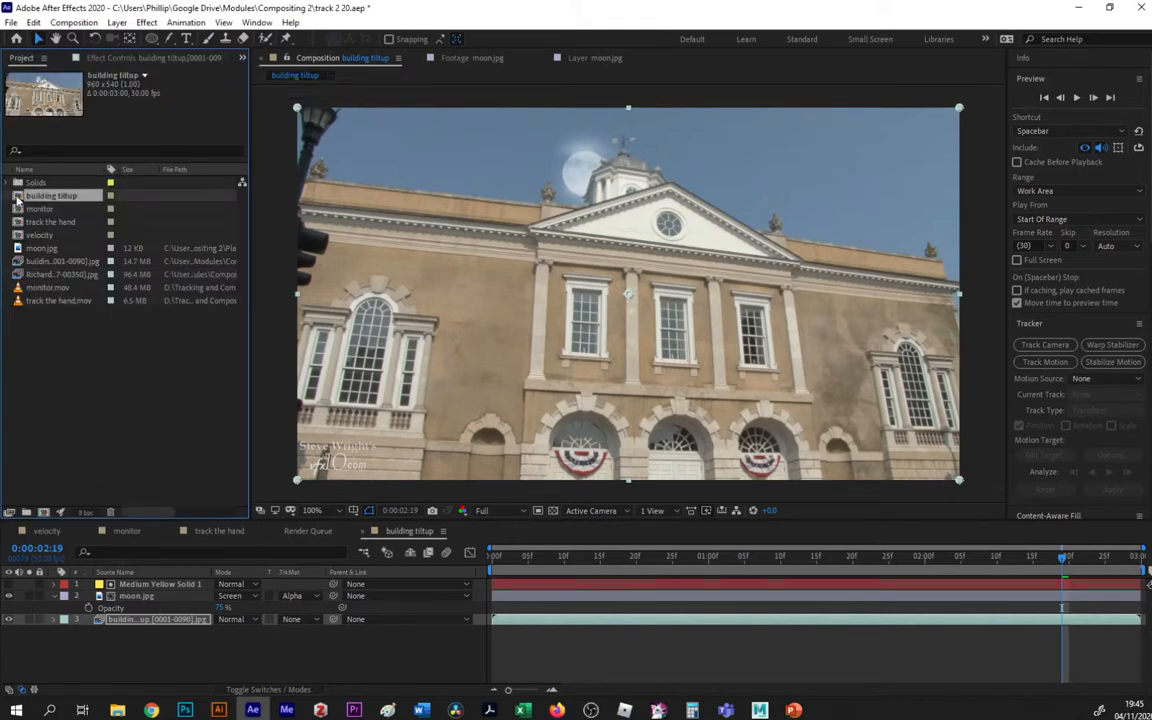
{"action": "key", "text": "ctrl+d"}
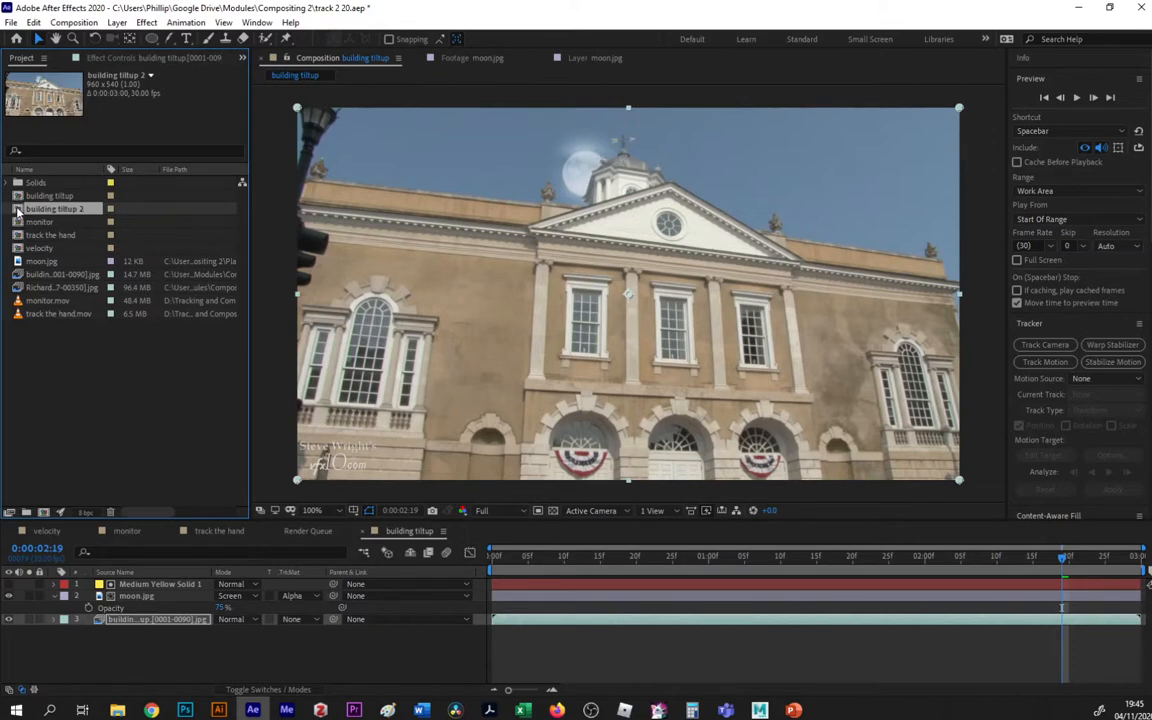
{"action": "double_click", "coordinate": [17, 210]}
{"action": "left_click", "coordinate": [137, 596]}
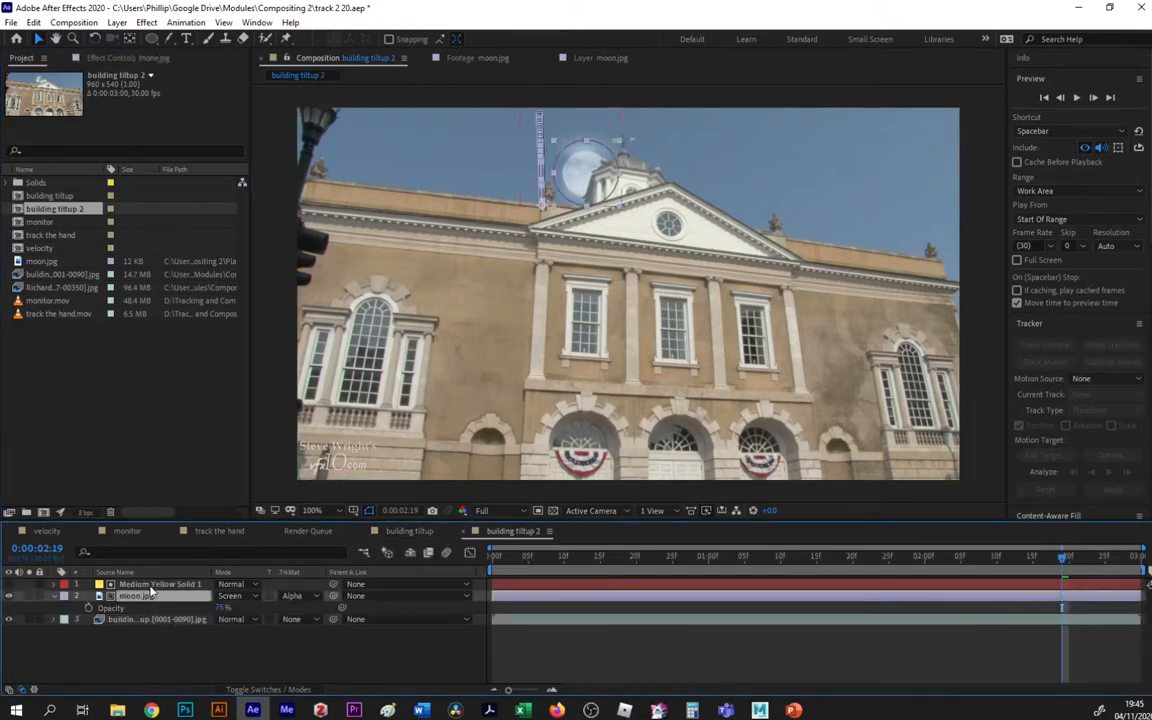
Delete the Medium Yellow Solid 1 matte layer from the building tiltup 2 composition and hide the moon.jpg layer.
{"action": "left_click", "coordinate": [136, 585]}
{"action": "key", "text": "Delete"}
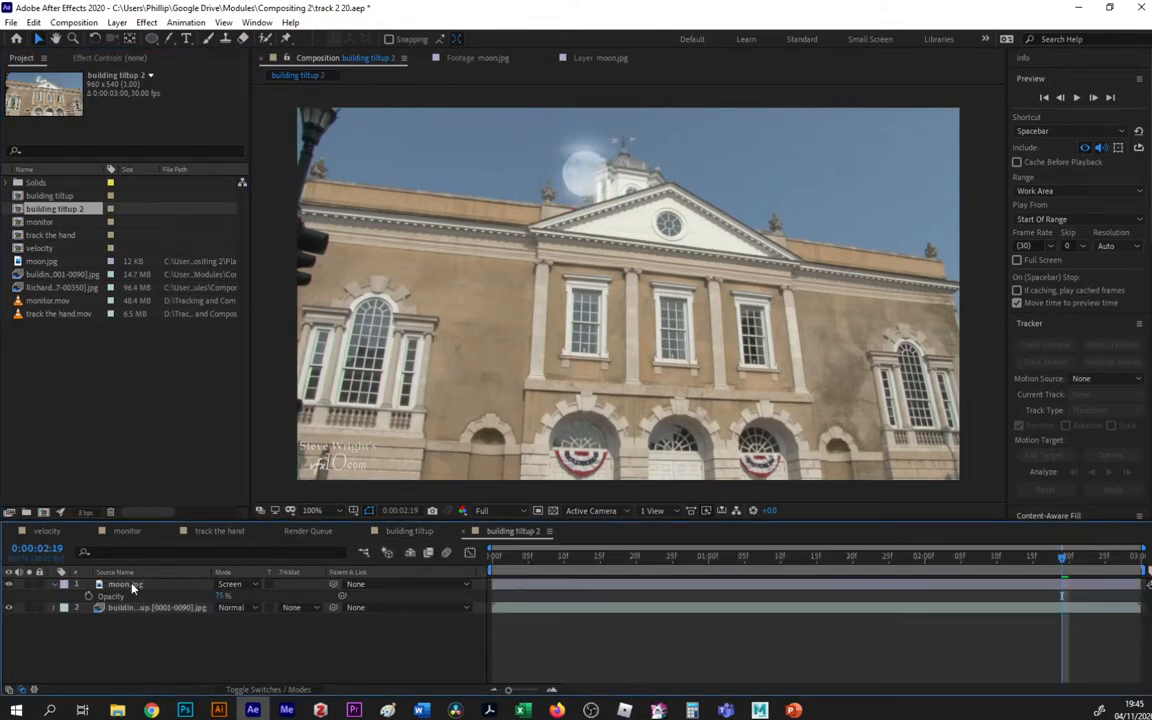
{"action": "left_click", "coordinate": [9, 585]}
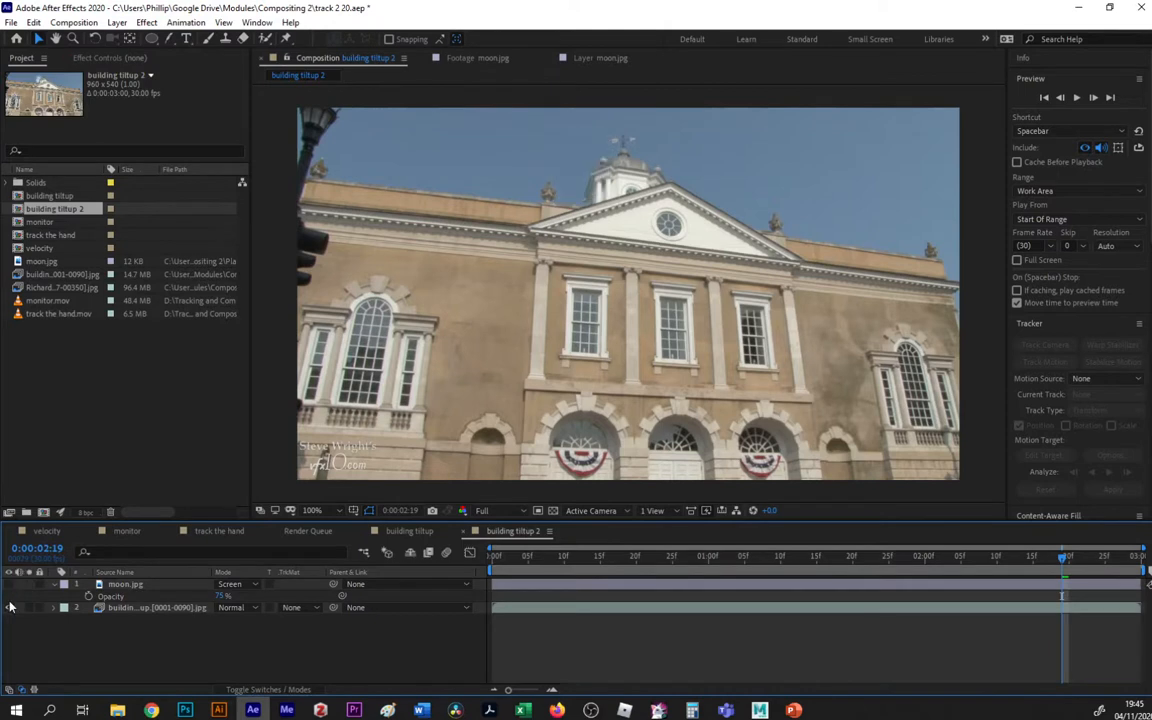
Remove the existing Mocha AE effect from the building footage layer.
{"action": "left_click", "coordinate": [143, 610]}
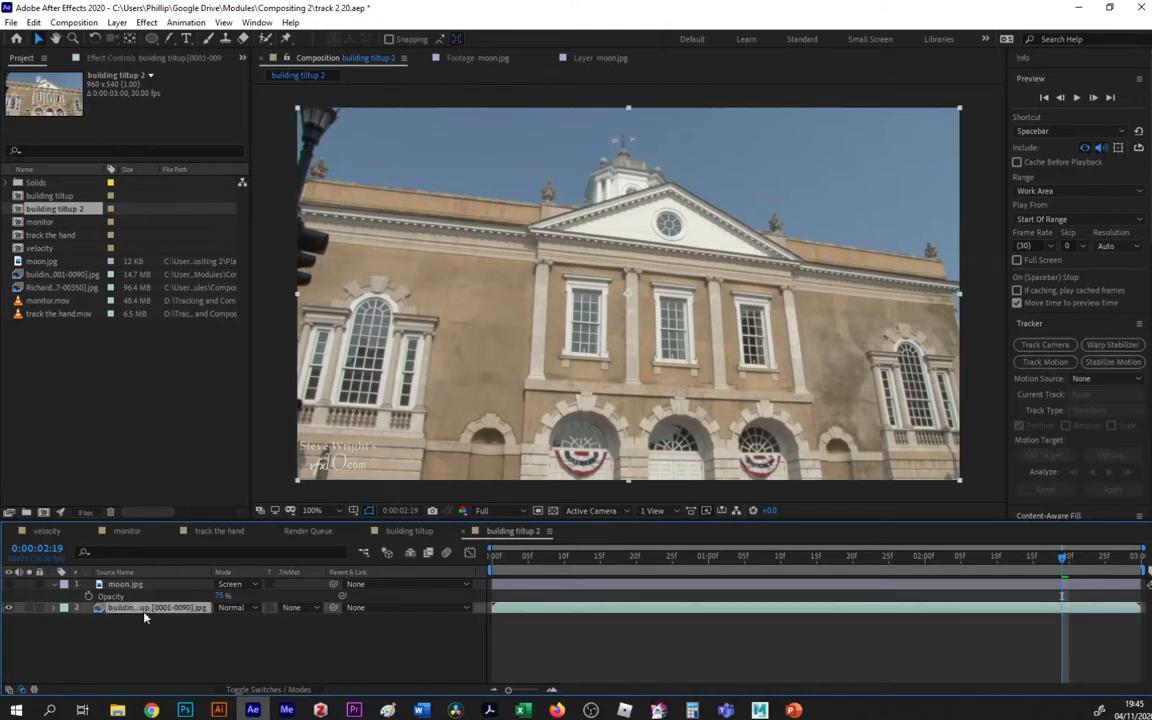
{"action": "left_click", "coordinate": [121, 54]}
{"action": "left_click", "coordinate": [40, 88]}
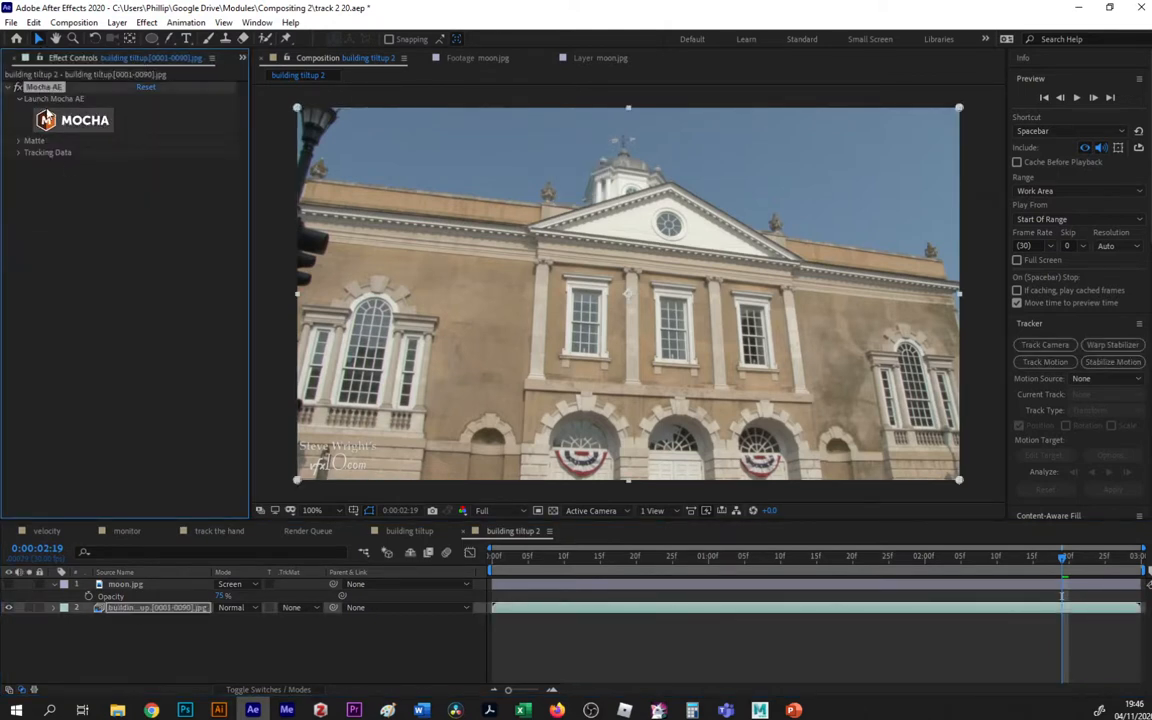
{"action": "key", "text": "Delete"}
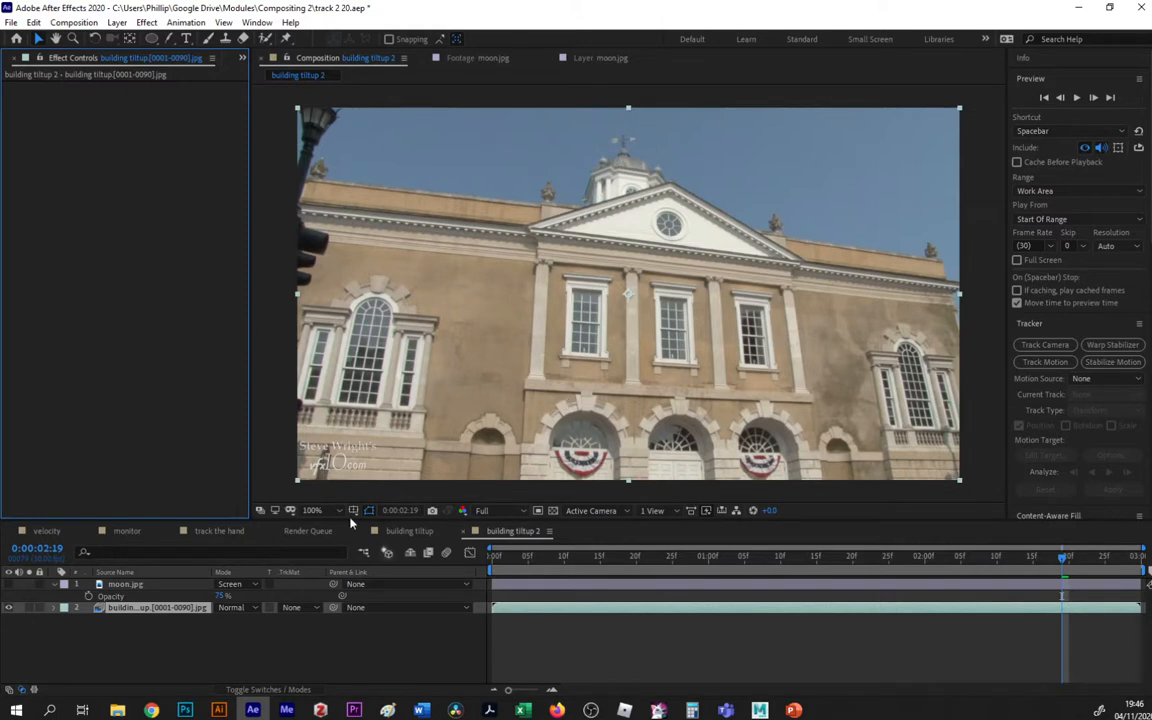
Send the building footage layer to Mocha AE with the Track in Boris FX Mocha command.
{"action": "left_click", "coordinate": [109, 610]}
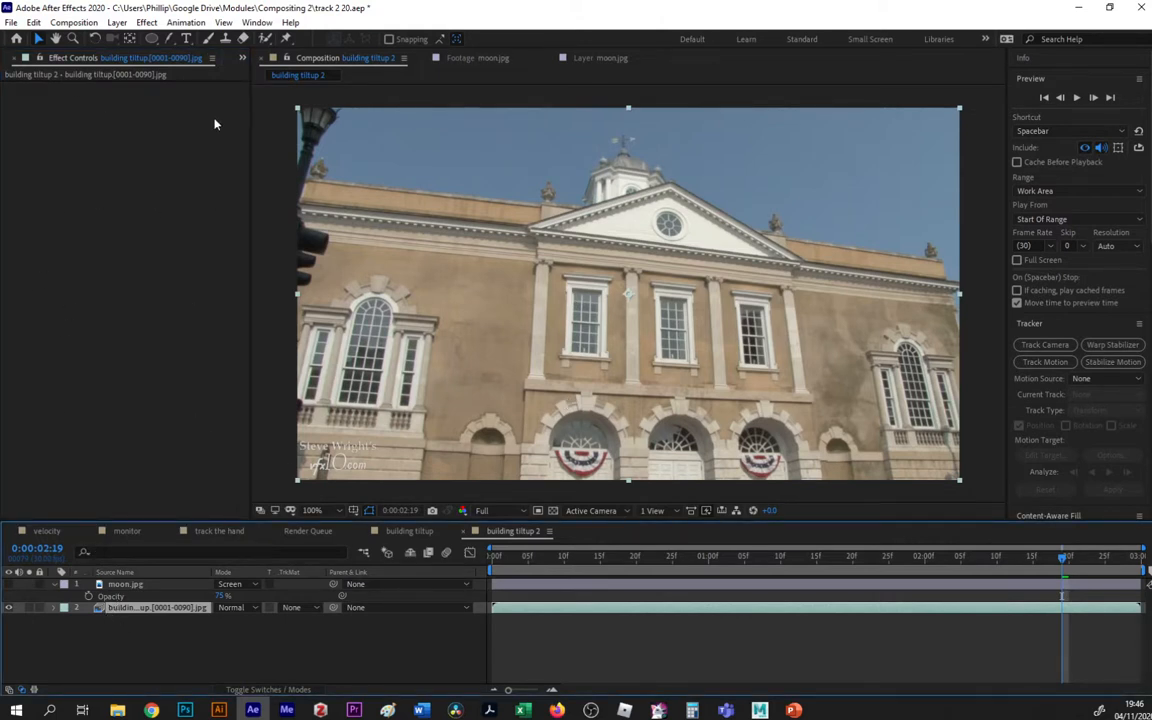
{"action": "left_click", "coordinate": [192, 23]}
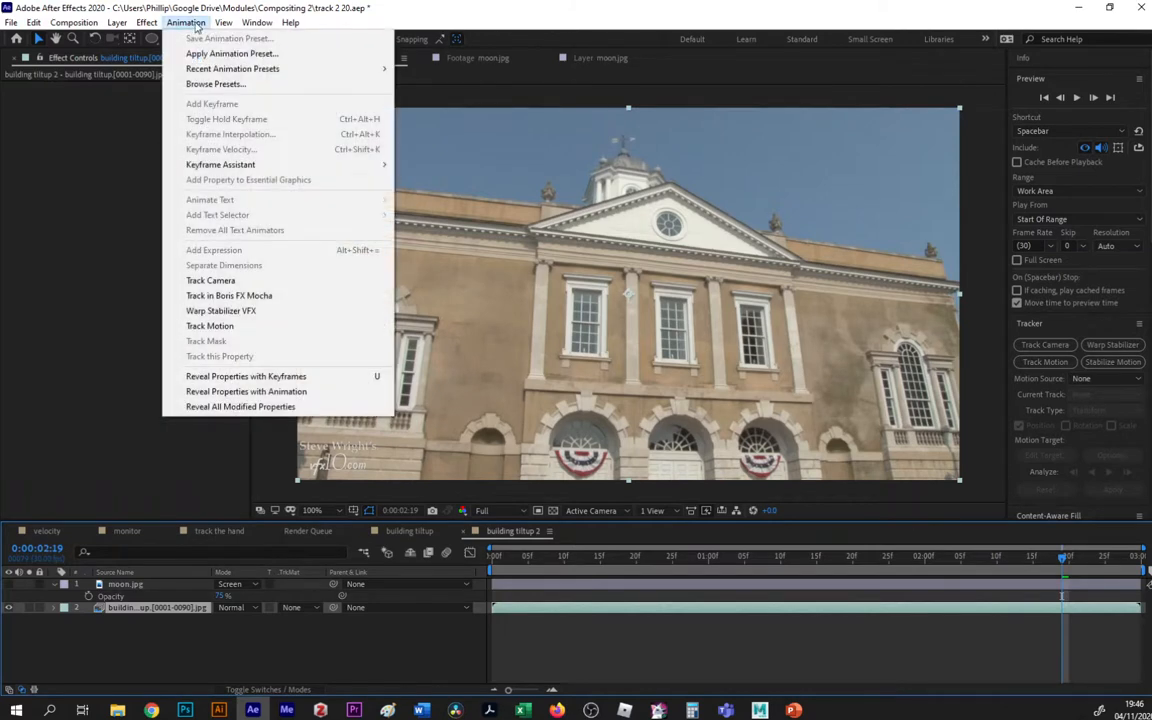
{"action": "left_click", "coordinate": [247, 300]}
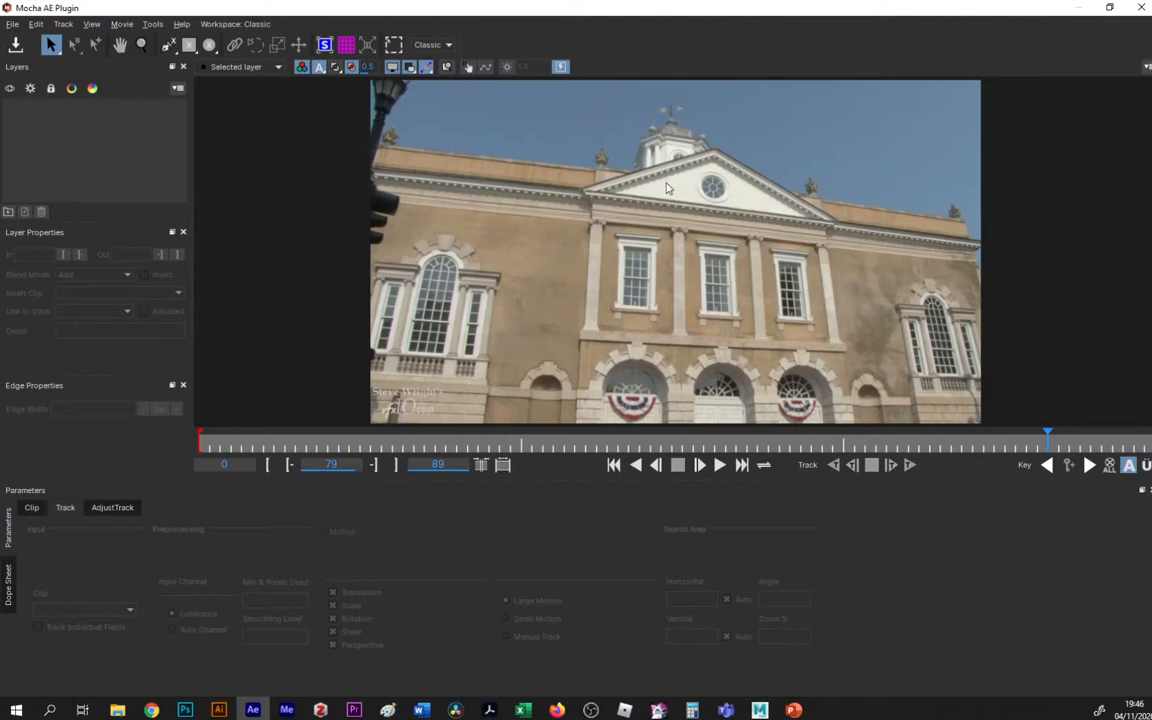
Draw a three-point X-spline on the pediment, from near its peak to its left corner and the lower cornice past the round window.
{"action": "key", "text": "z"}
{"action": "left_click_drag", "start_coordinate": [664, 238], "coordinate": [663, 121]}
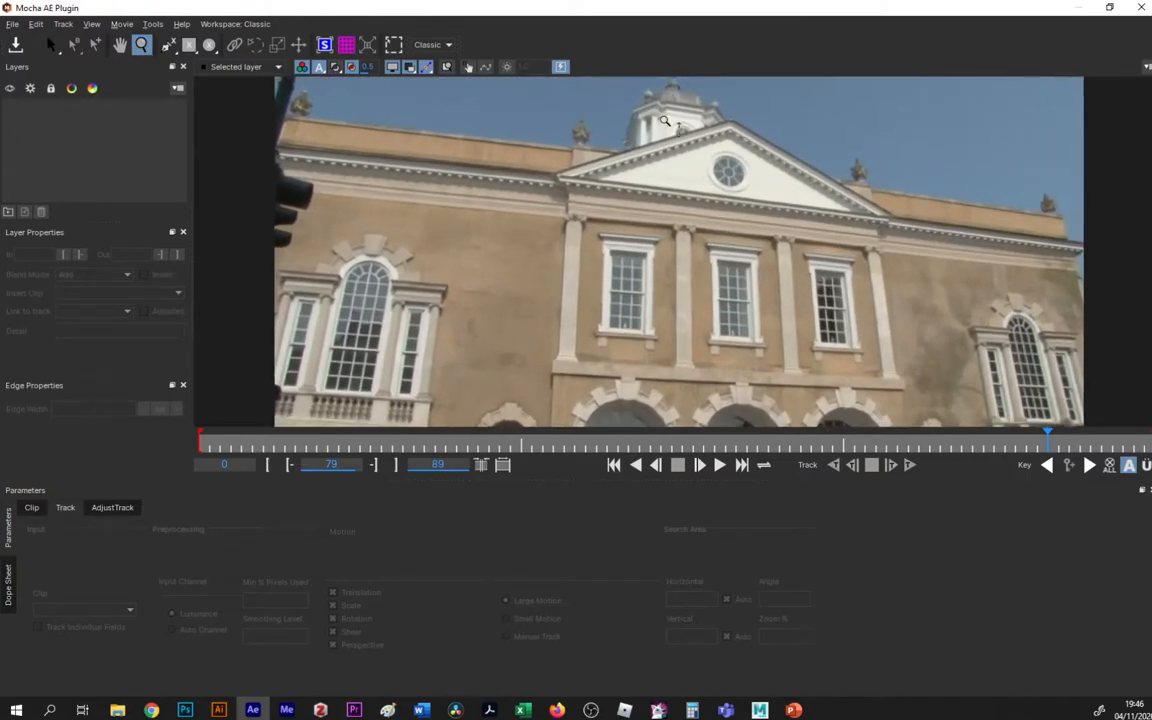
{"action": "left_click_drag", "start_coordinate": [658, 180], "coordinate": [656, 262]}
{"action": "key", "text": "s"}
{"action": "key", "text": "x"}
{"action": "key", "text": "s"}
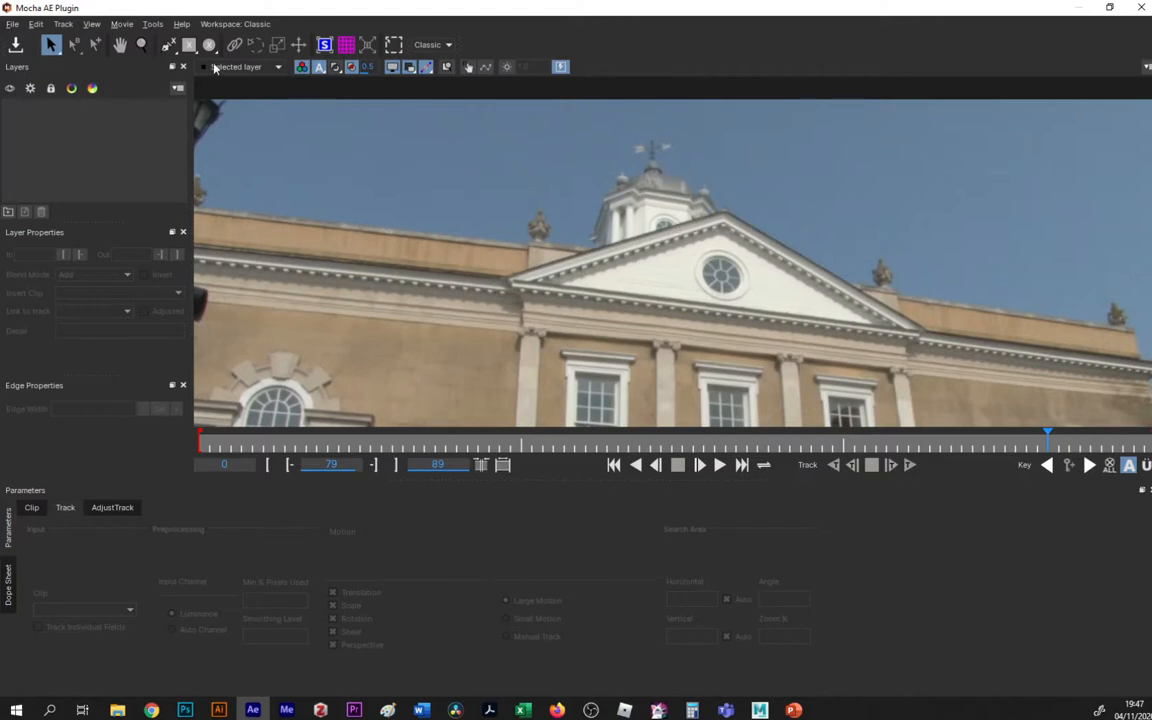
{"action": "left_click", "coordinate": [168, 46]}
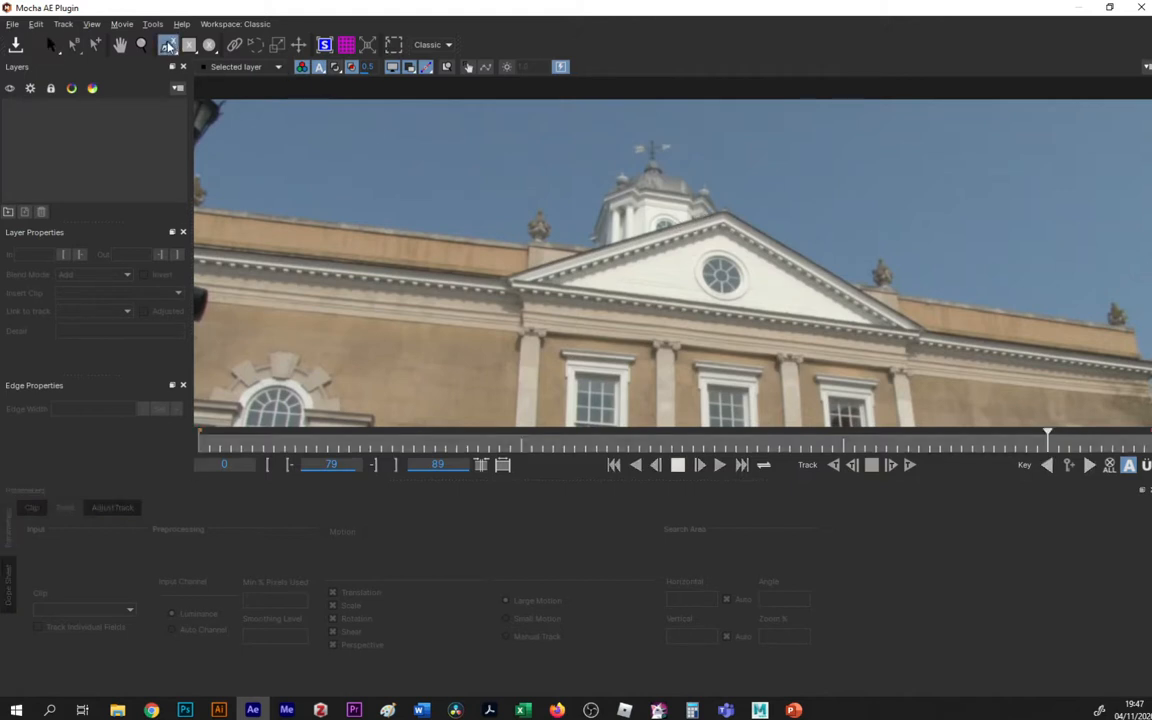
{"action": "left_click", "coordinate": [705, 214]}
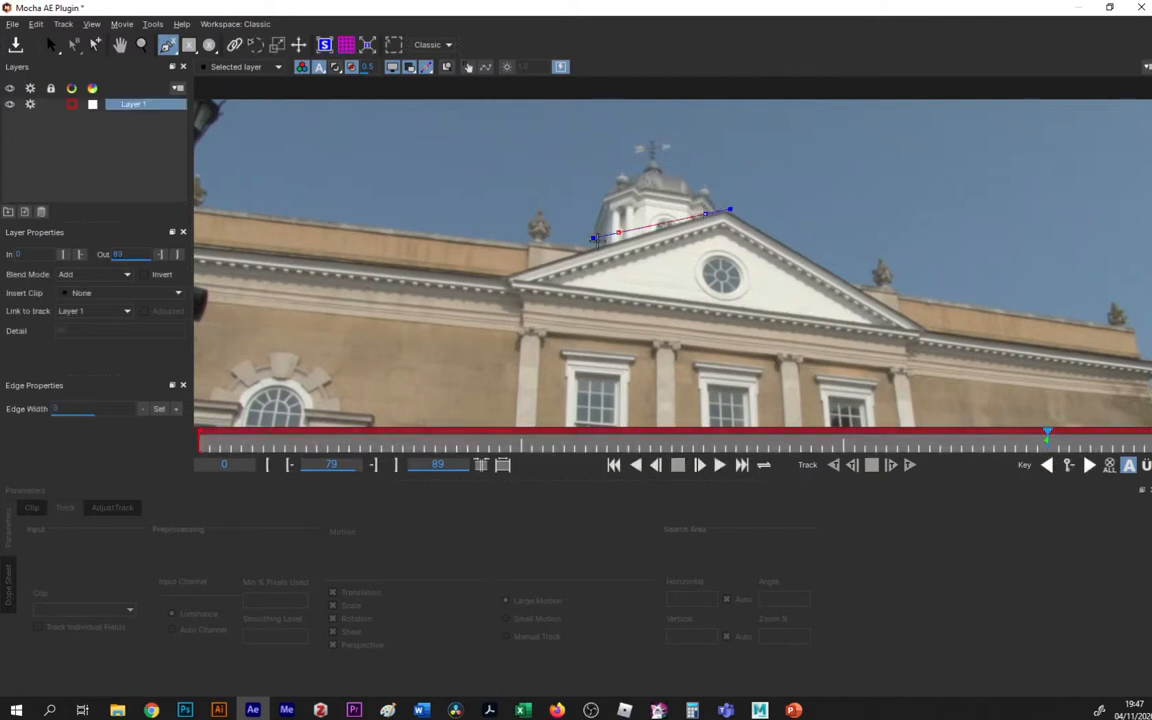
{"action": "left_click", "coordinate": [531, 268]}
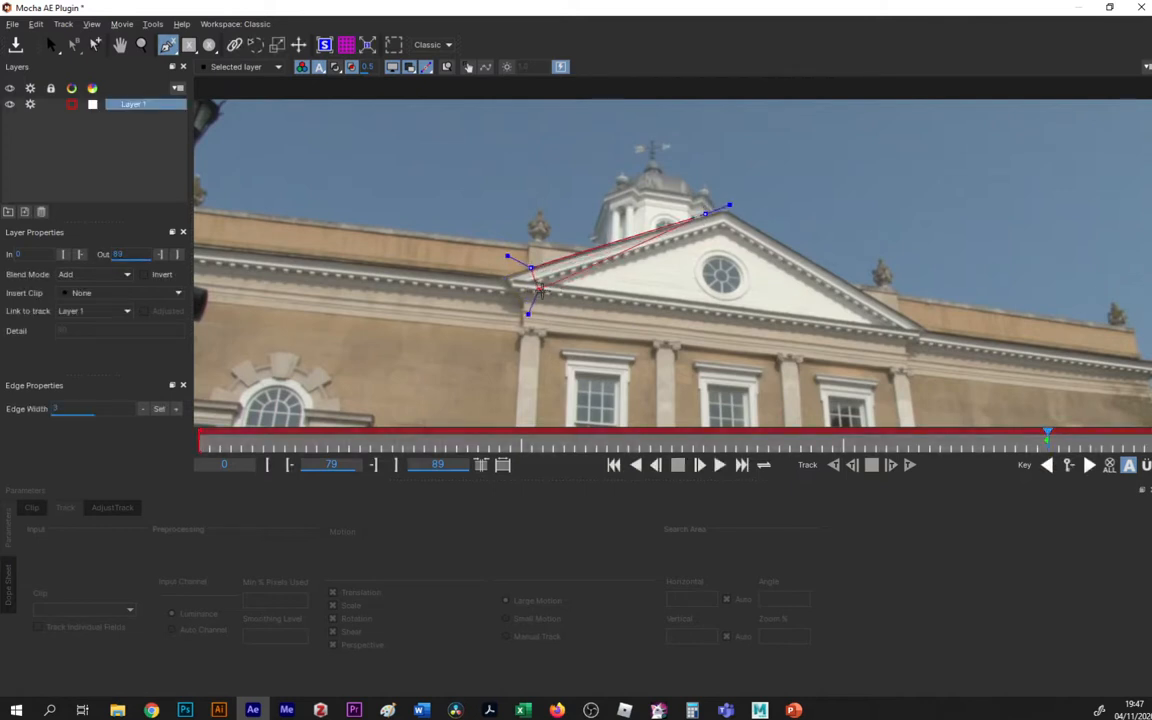
{"action": "left_click", "coordinate": [762, 311]}
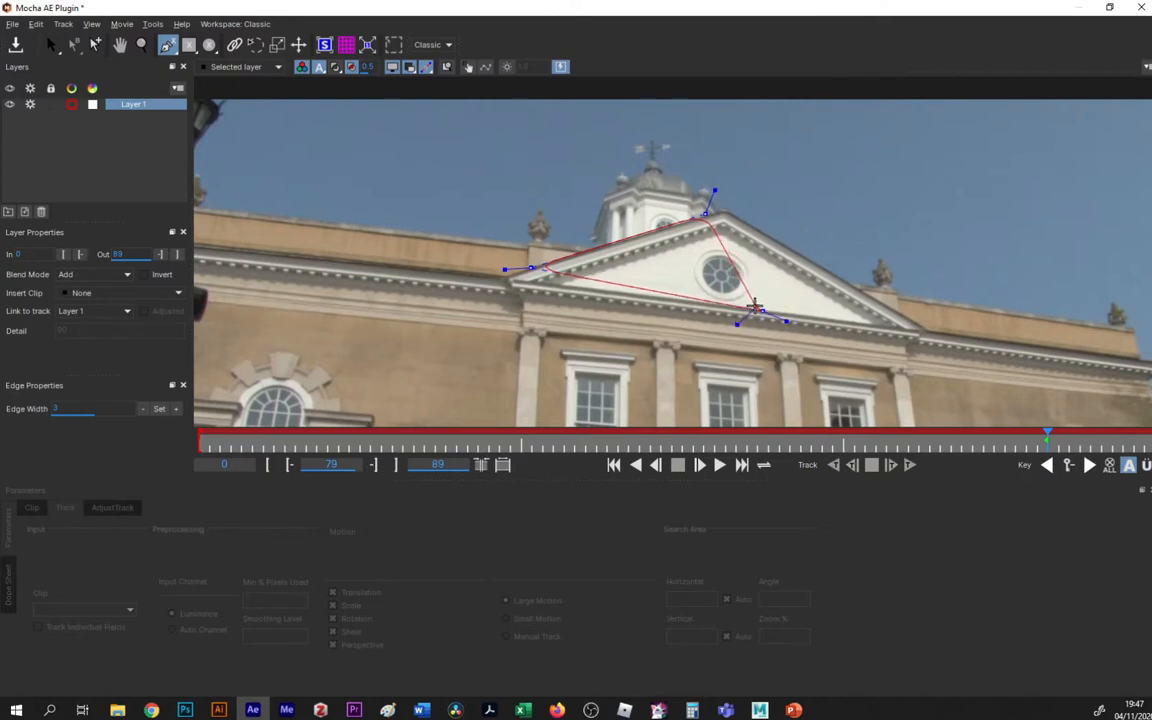
{"action": "right_click", "coordinate": [680, 272]}
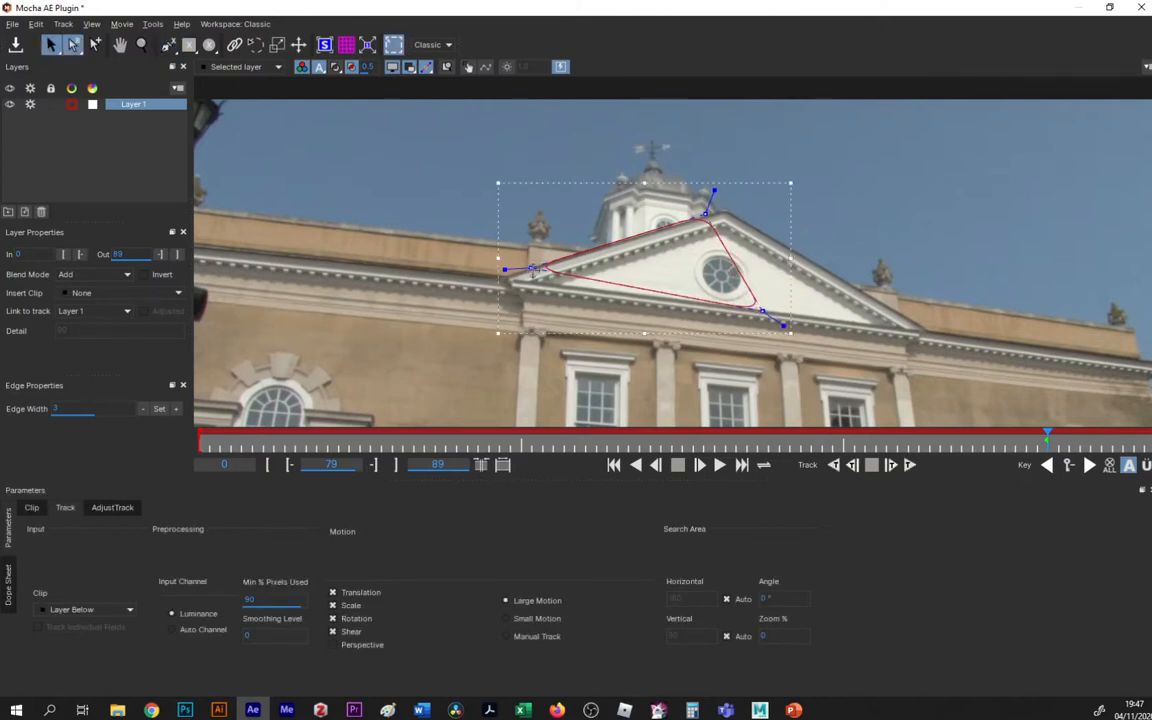
Adjust the spline's three points so it reaches the pediment's left corner, its peak and the cornice below the round window.
{"action": "left_click_drag", "start_coordinate": [533, 268], "coordinate": [506, 280]}
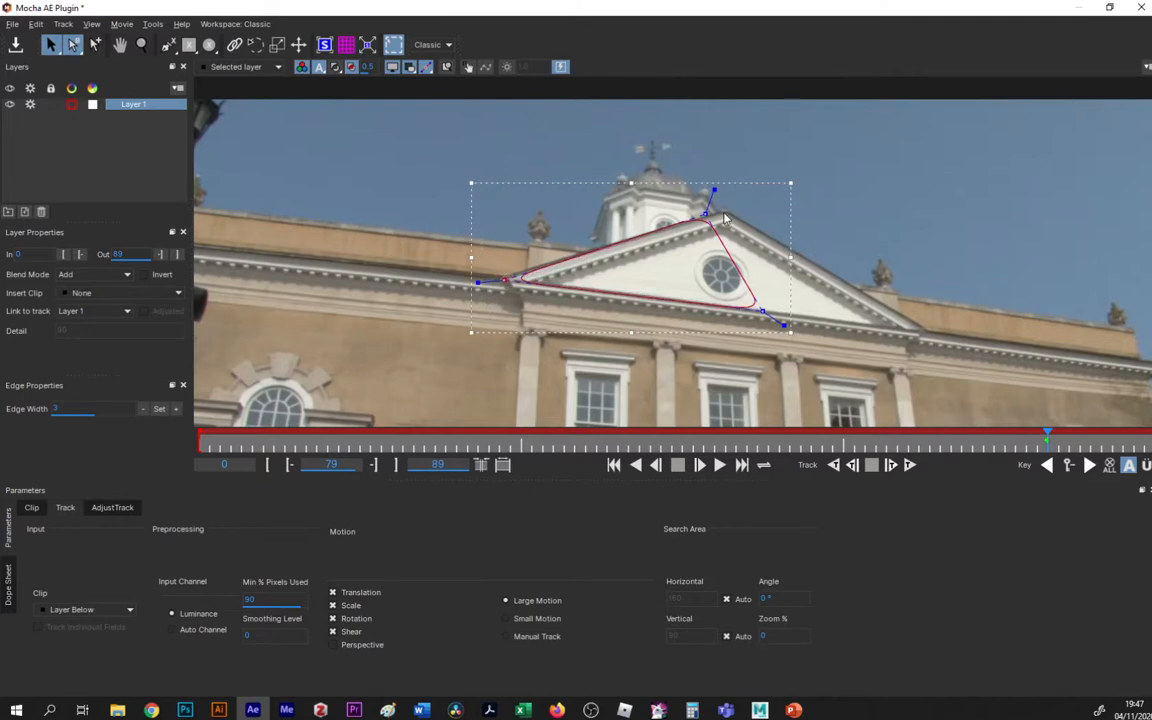
{"action": "left_click_drag", "start_coordinate": [705, 213], "coordinate": [709, 213]}
{"action": "left_click_drag", "start_coordinate": [762, 311], "coordinate": [767, 318]}
{"action": "left_click_drag", "start_coordinate": [505, 280], "coordinate": [501, 285]}
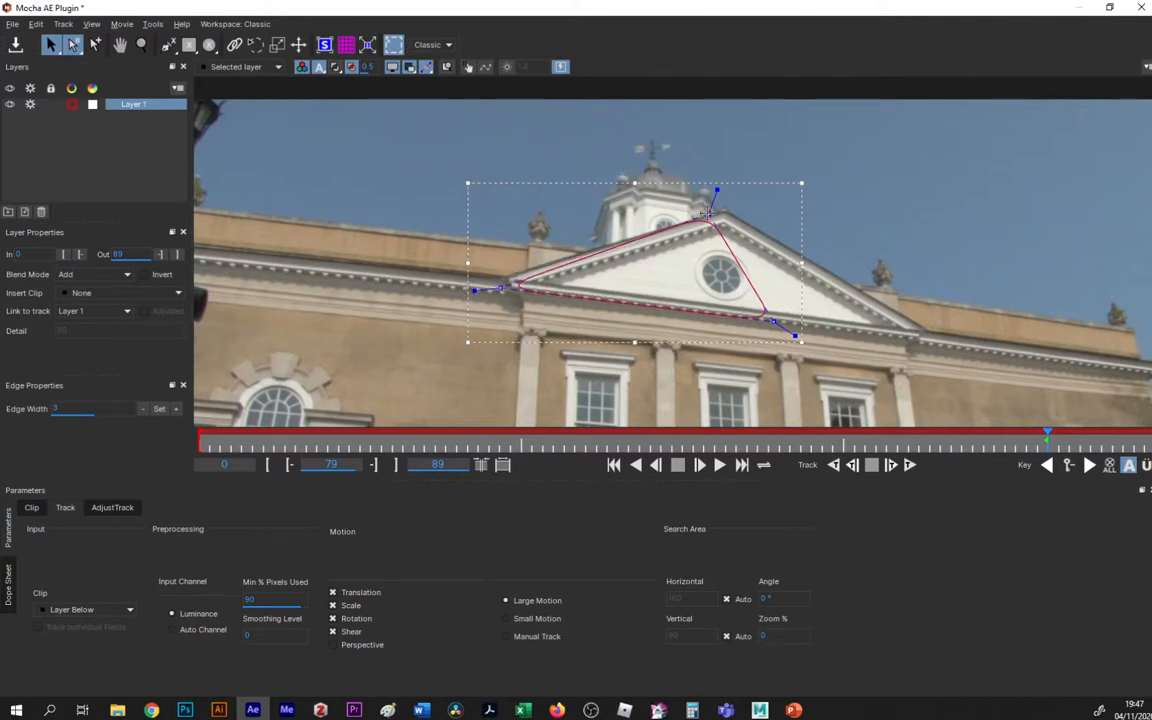
{"action": "left_click_drag", "start_coordinate": [707, 213], "coordinate": [727, 213]}
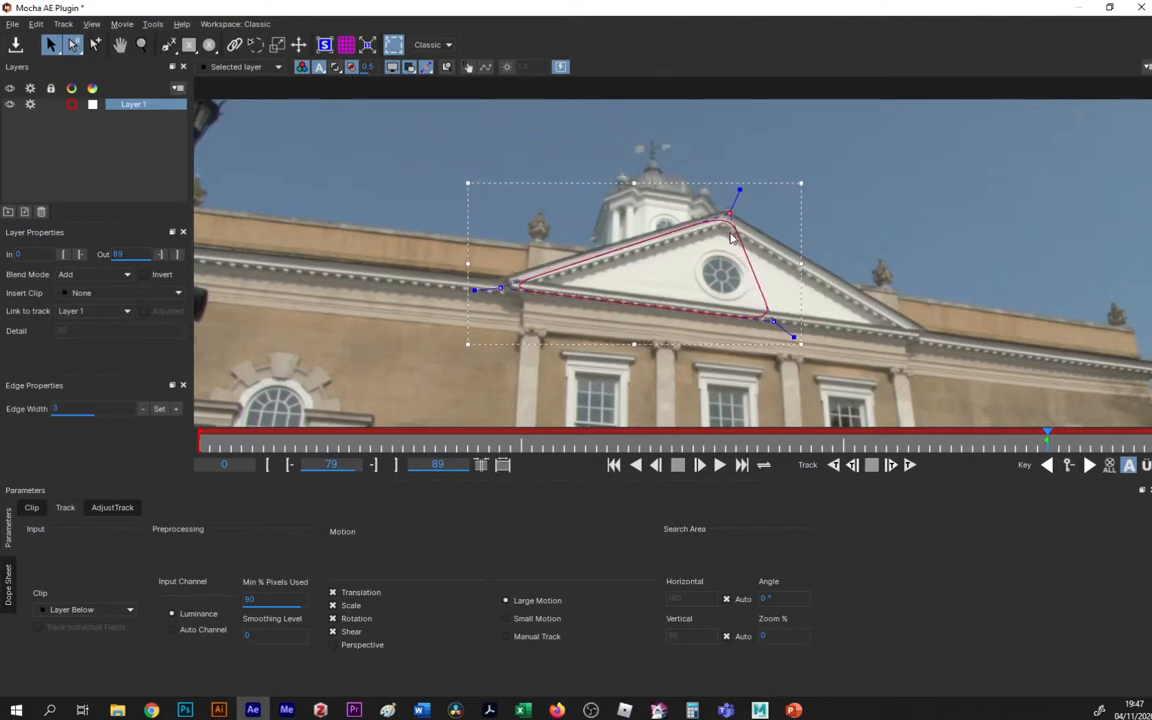
{"action": "left_click_drag", "start_coordinate": [773, 321], "coordinate": [776, 319]}
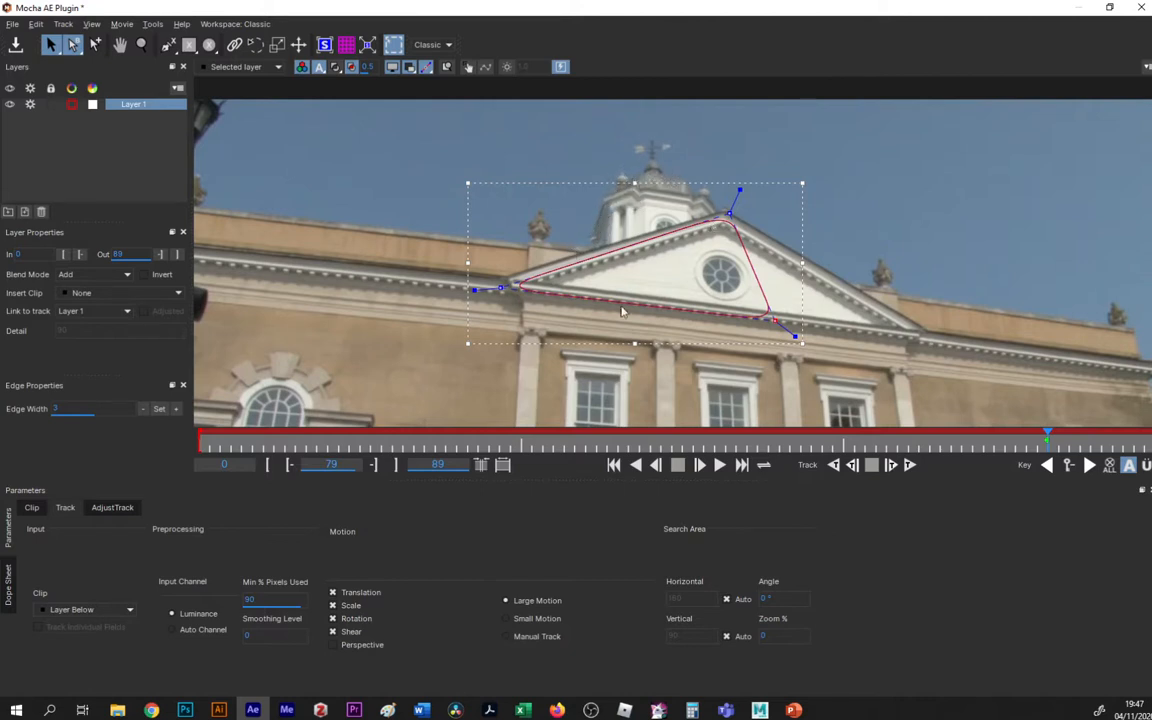
Rename the new spline layer as track building.
{"action": "double_click", "coordinate": [136, 108]}
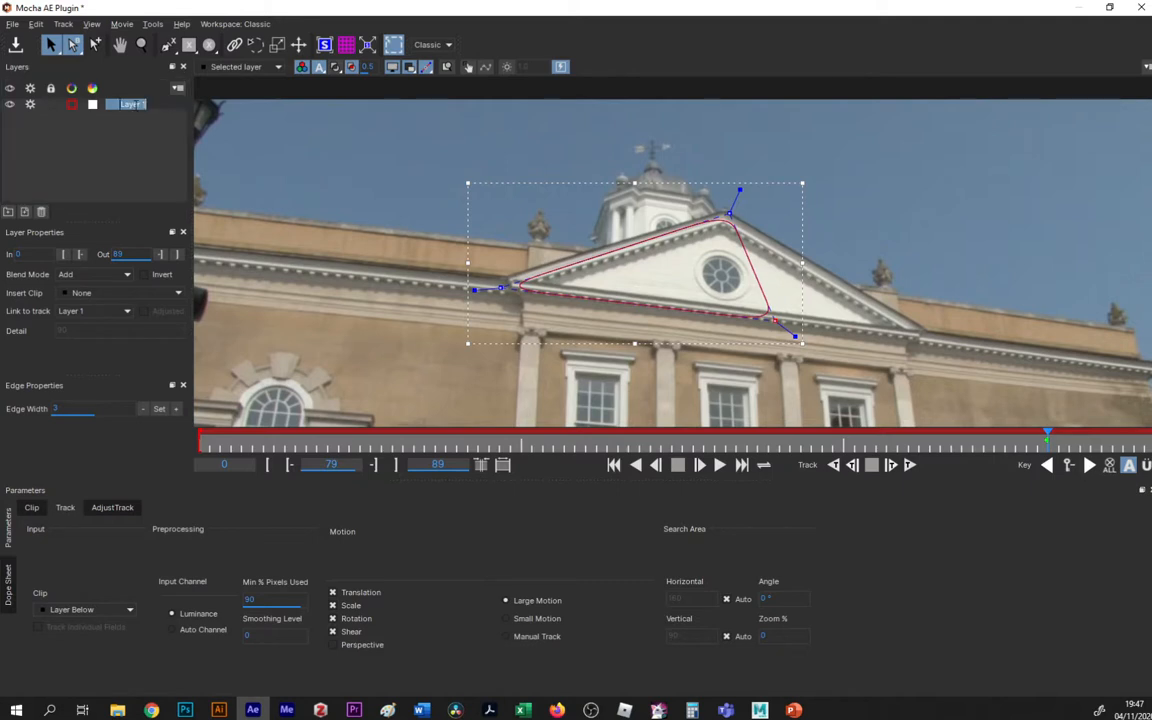
{"action": "type", "text": "track building"}
{"action": "key", "text": "Return"}
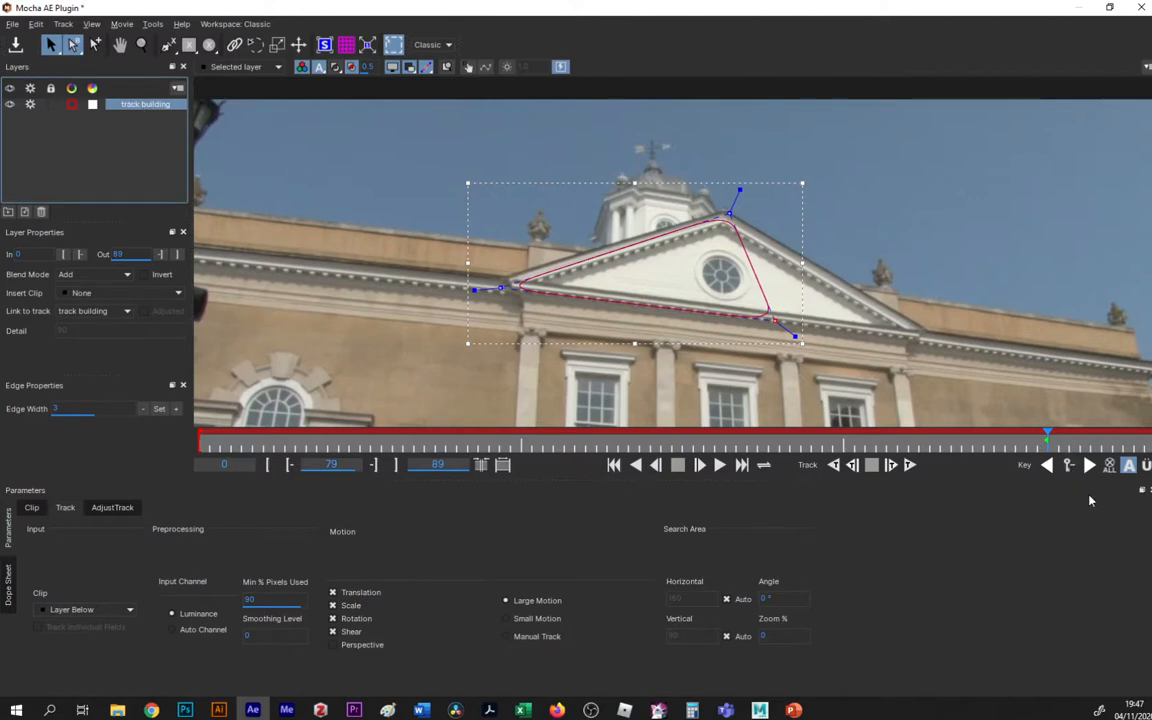
Go to the last frame, 89, and delete all shape keyframes of the track building spline.
{"action": "left_click_drag", "start_coordinate": [1047, 441], "coordinate": [1146, 445]}
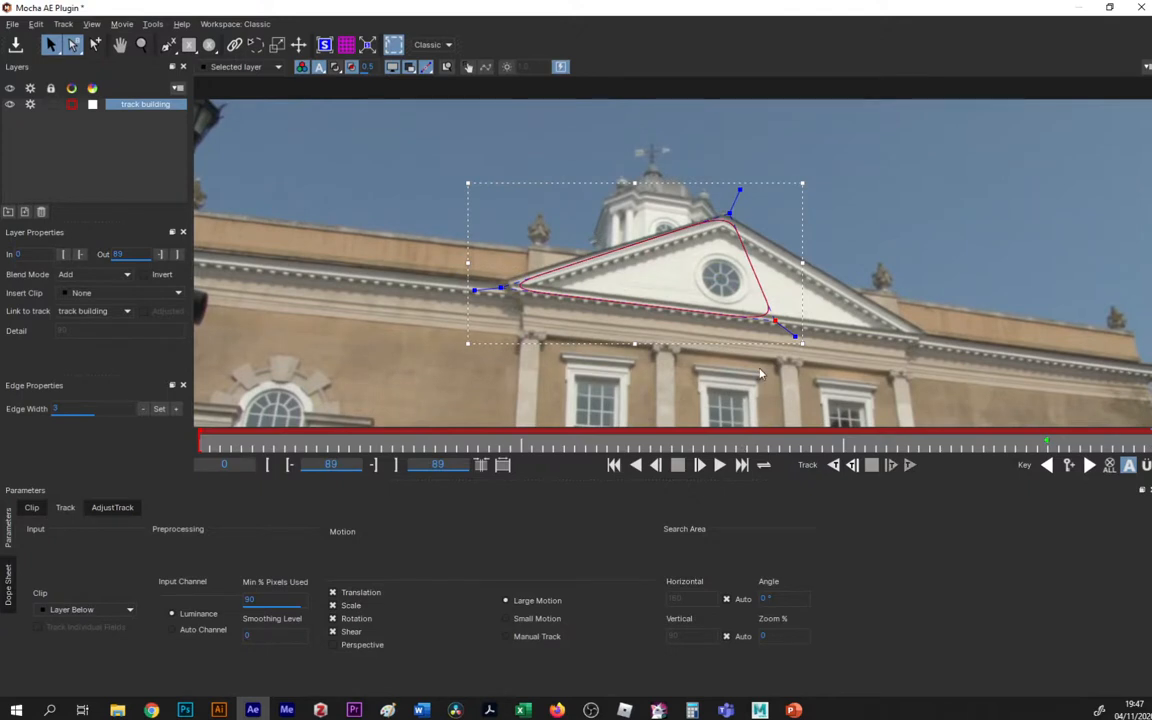
{"action": "left_click_drag", "start_coordinate": [501, 287], "coordinate": [495, 284]}
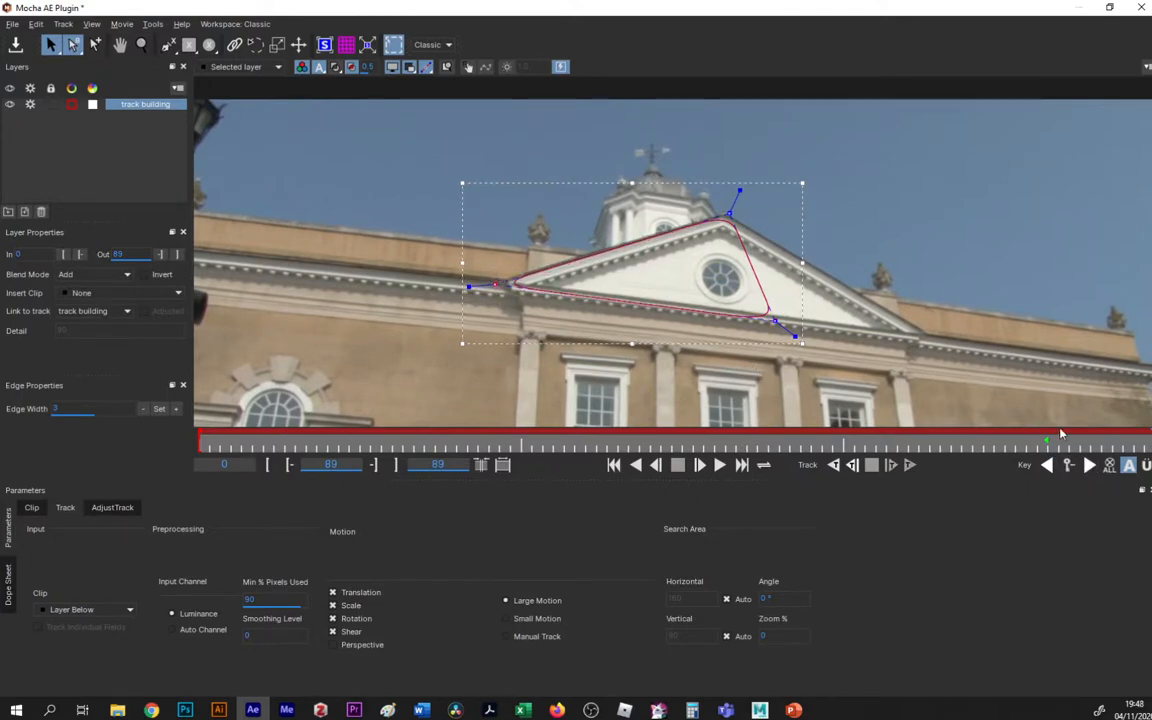
{"action": "left_click", "coordinate": [1069, 467]}
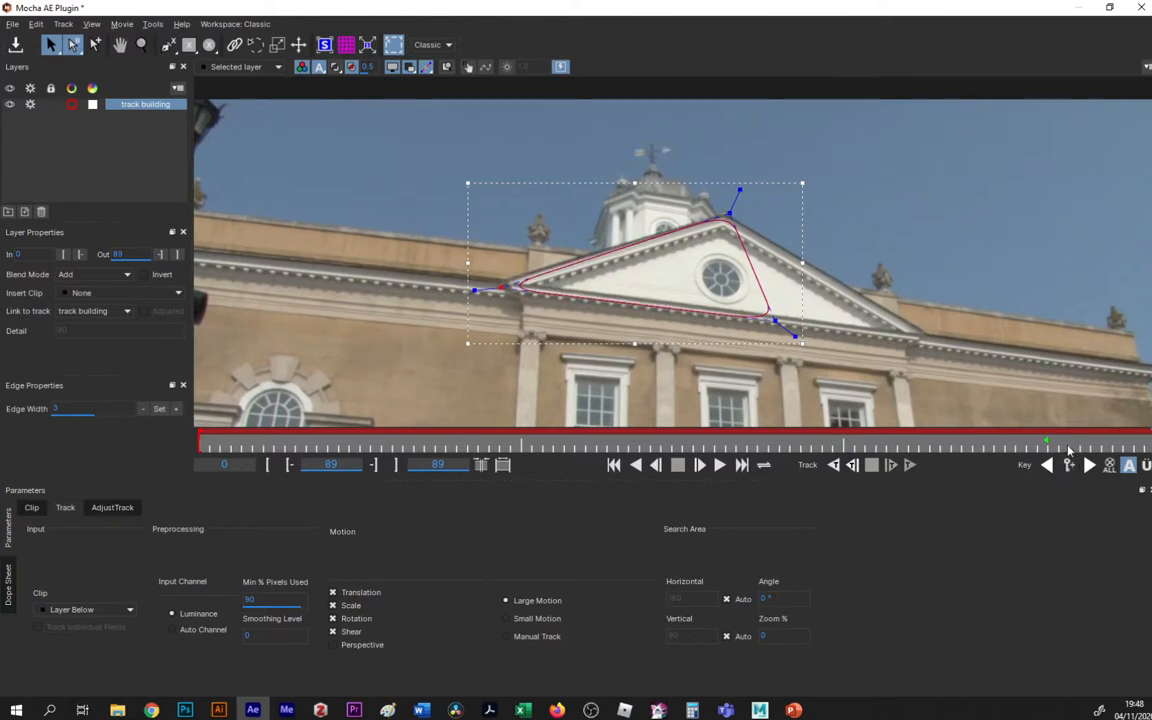
{"action": "left_click", "coordinate": [1111, 466]}
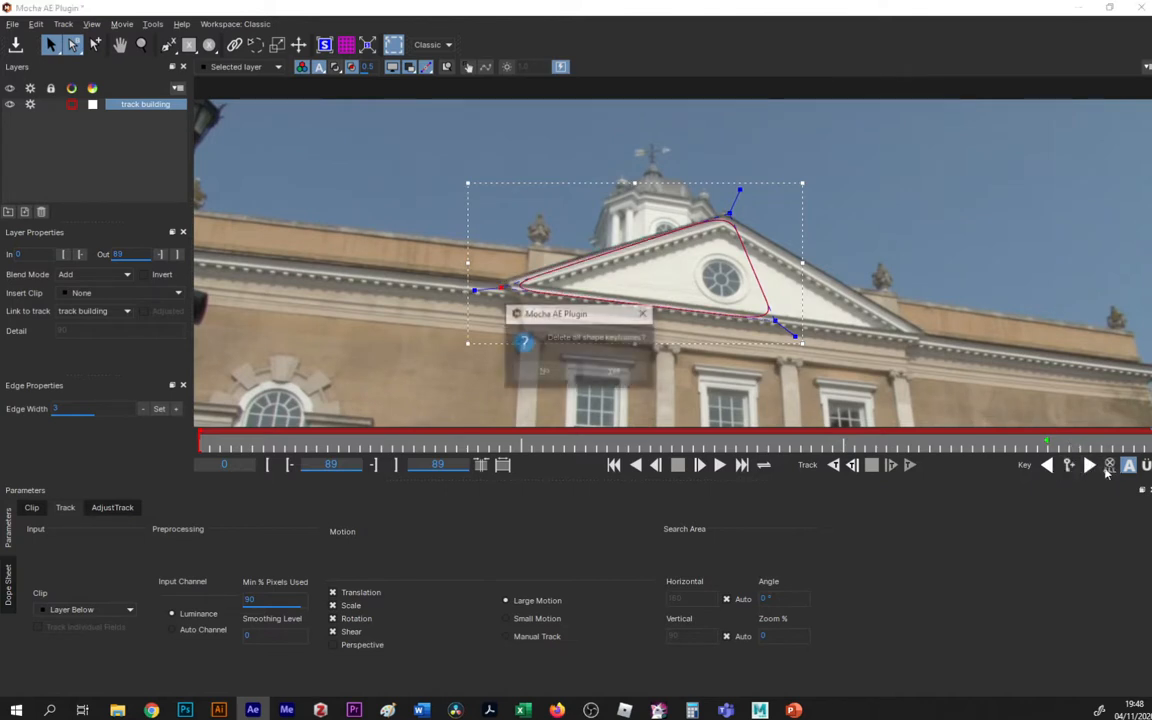
{"action": "left_click", "coordinate": [614, 372]}
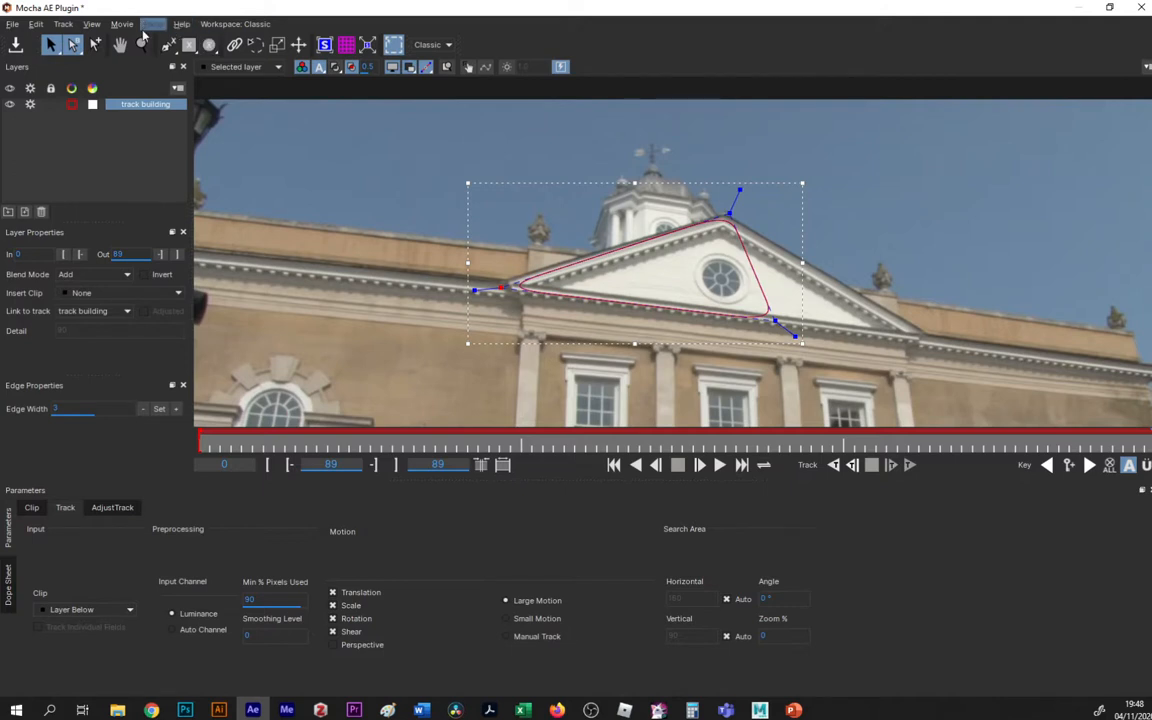
Switch to the Essentials workspace and track the track building layer backwards from the end of the shot.
{"action": "left_click", "coordinate": [222, 27]}
{"action": "left_click", "coordinate": [259, 47]}
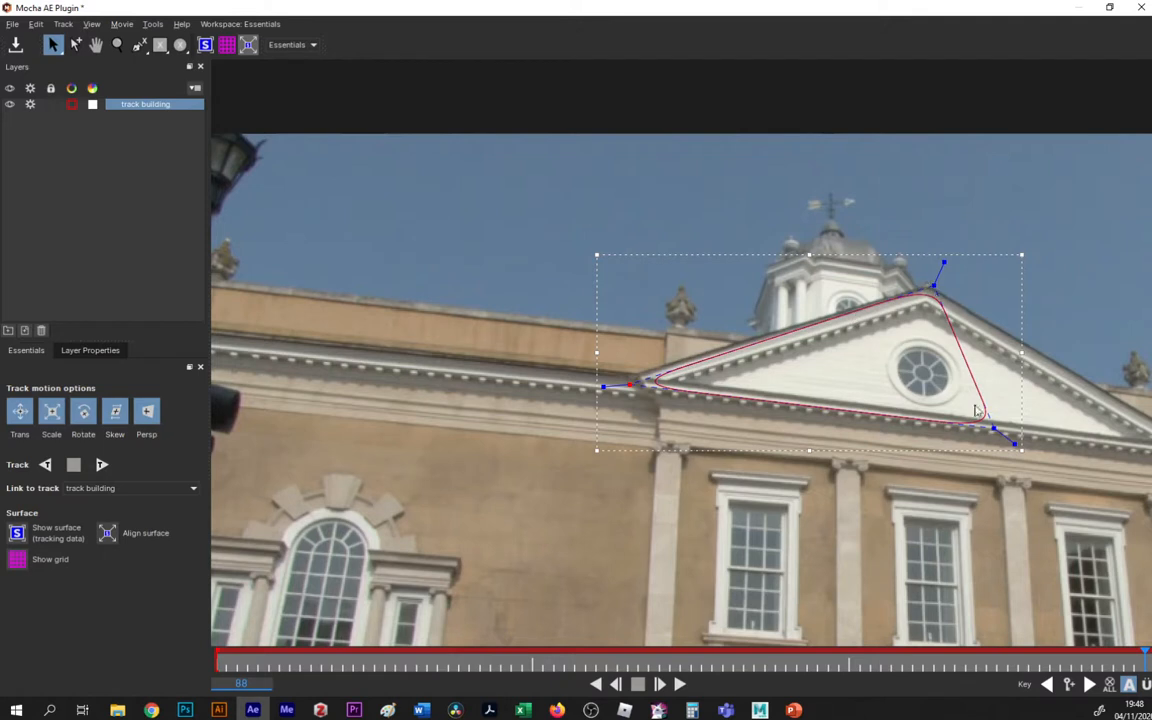
{"action": "left_click", "coordinate": [45, 465]}
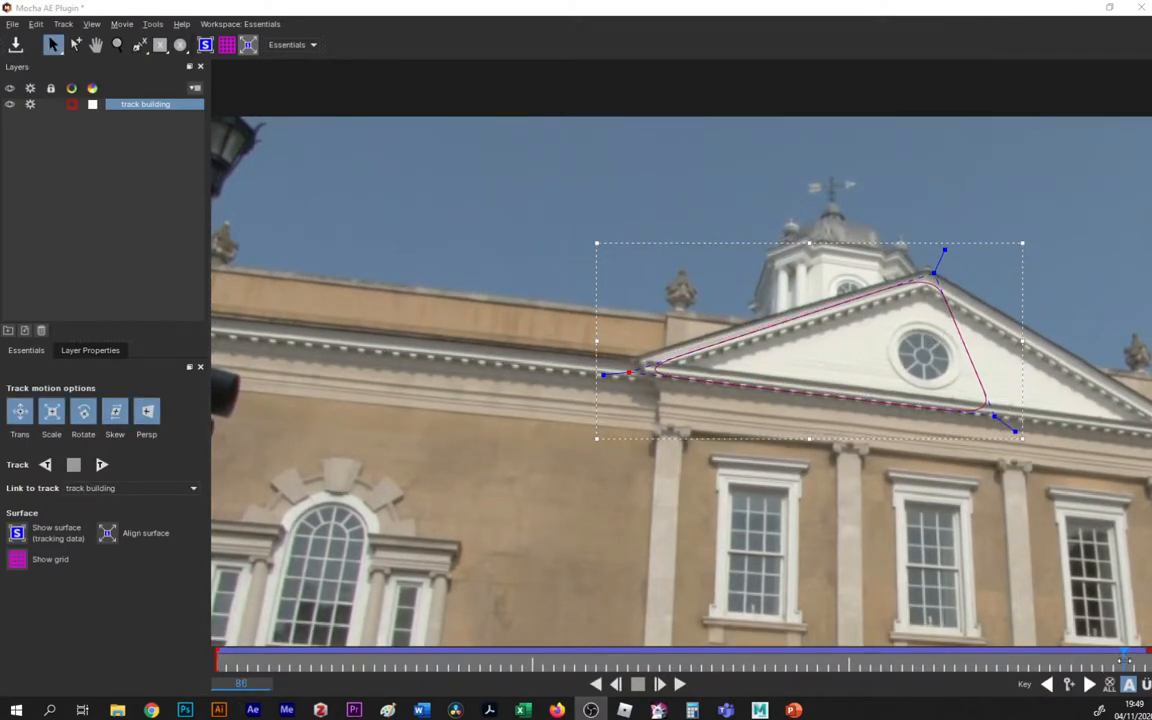
Scrub back to frame 58 and turn on the Stabilize view, framed closely on the tracked pediment.
{"action": "left_click_drag", "start_coordinate": [1122, 660], "coordinate": [826, 665]}
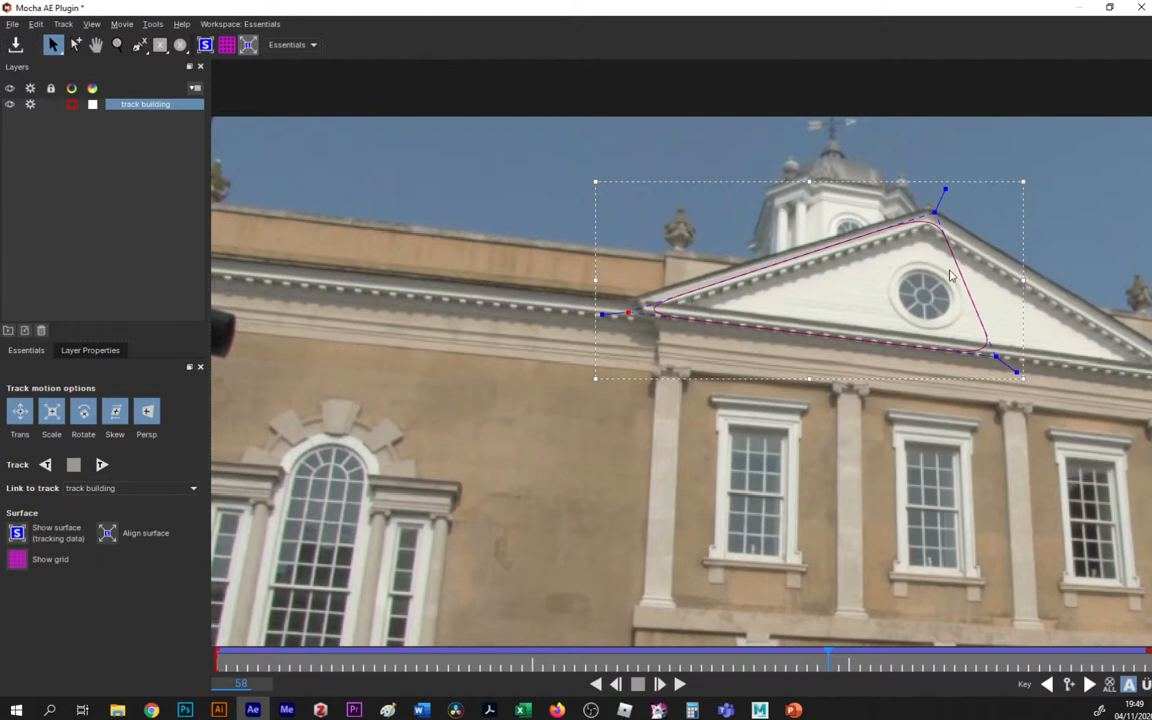
{"action": "left_click", "coordinate": [94, 25]}
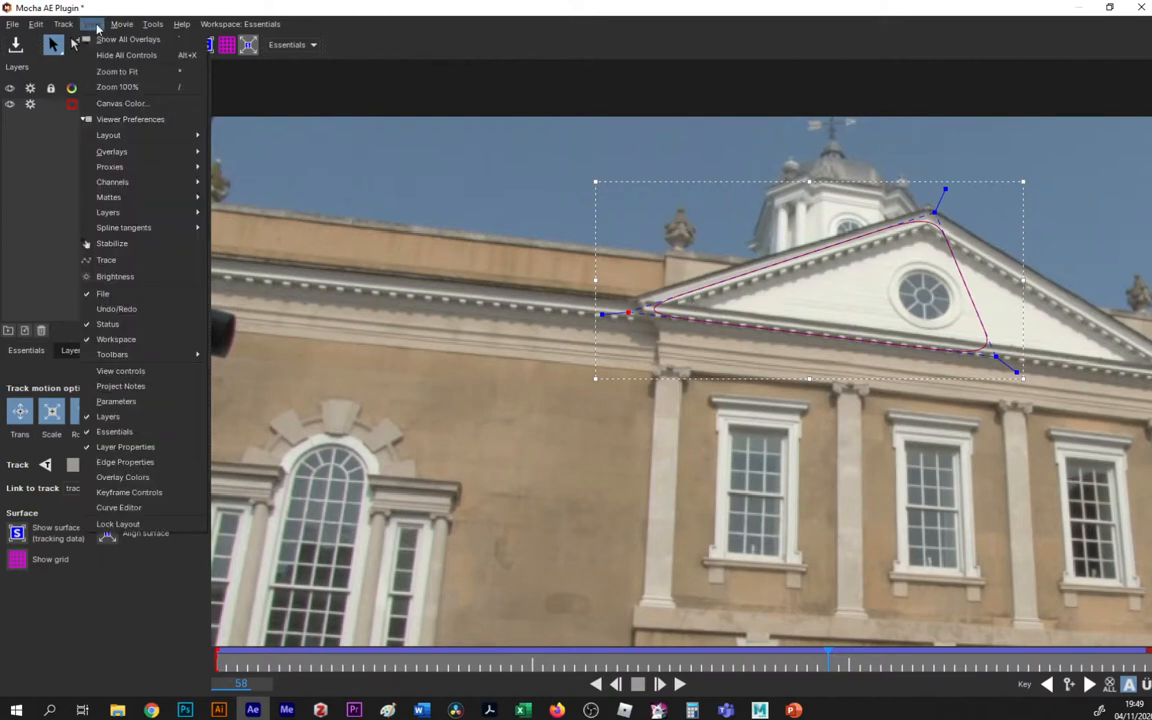
{"action": "left_click", "coordinate": [122, 258]}
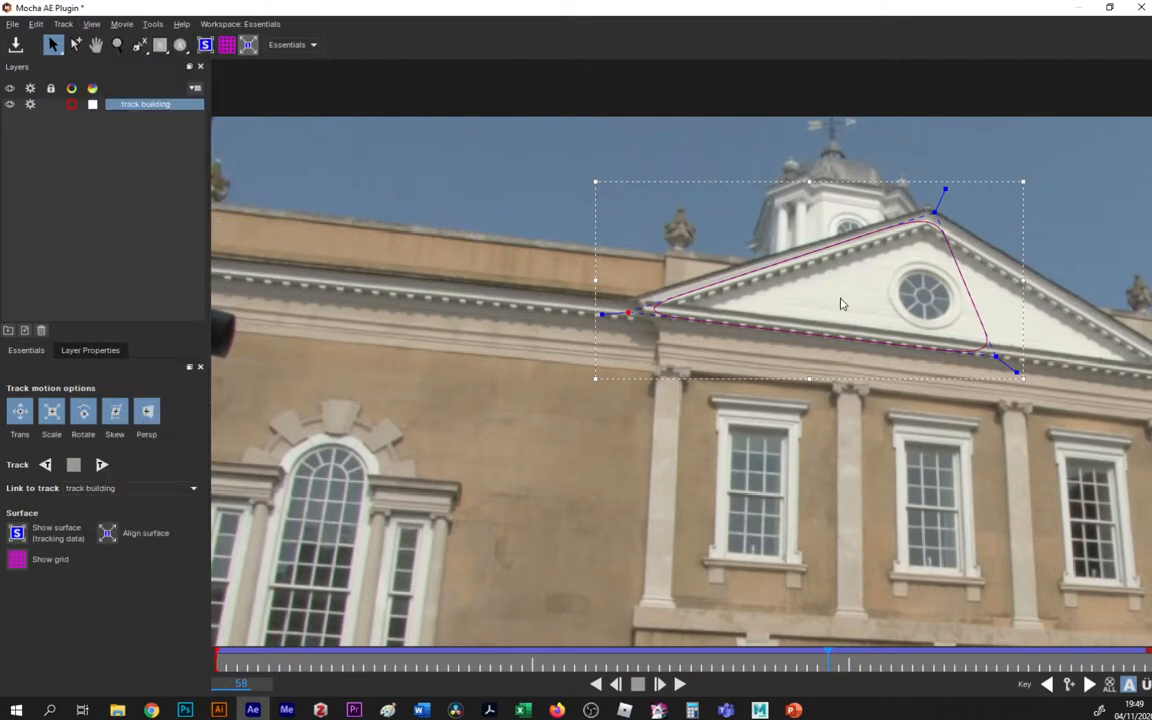
{"action": "key", "text": "z"}
{"action": "left_click_drag", "start_coordinate": [845, 371], "coordinate": [766, 350]}
{"action": "key", "text": "x"}
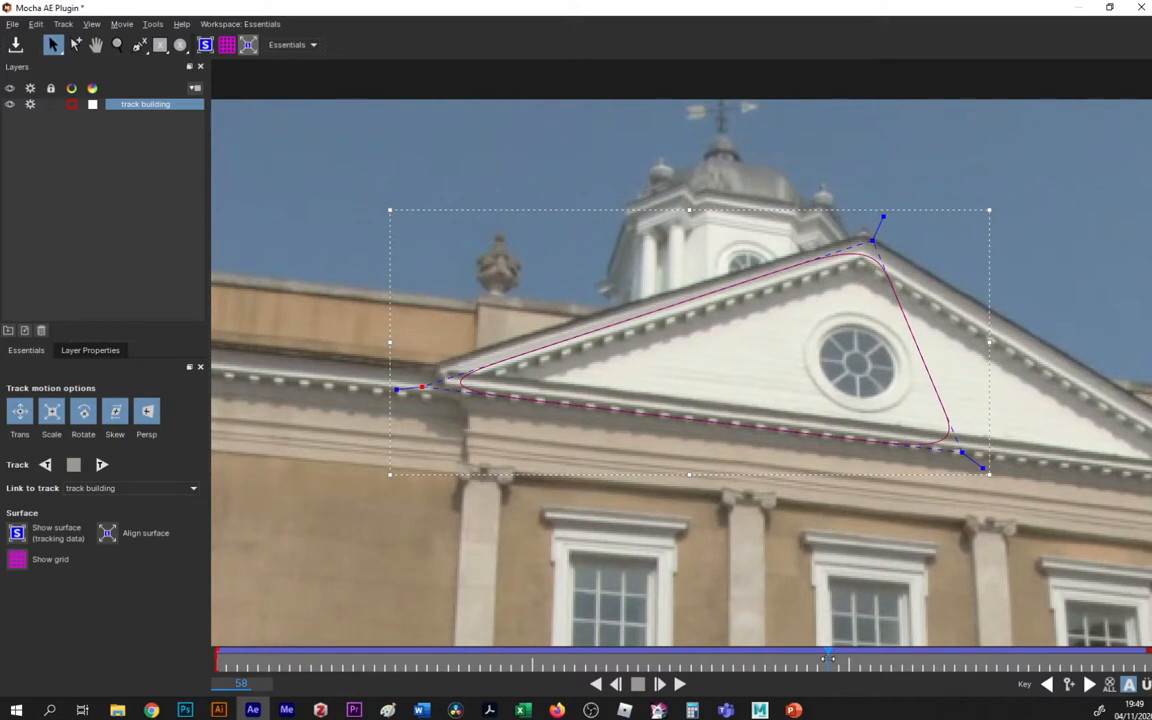
Scrub back and forth through the stabilized shot to check how well the track holds on the pediment.
{"action": "left_click_drag", "start_coordinate": [826, 658], "coordinate": [794, 662]}
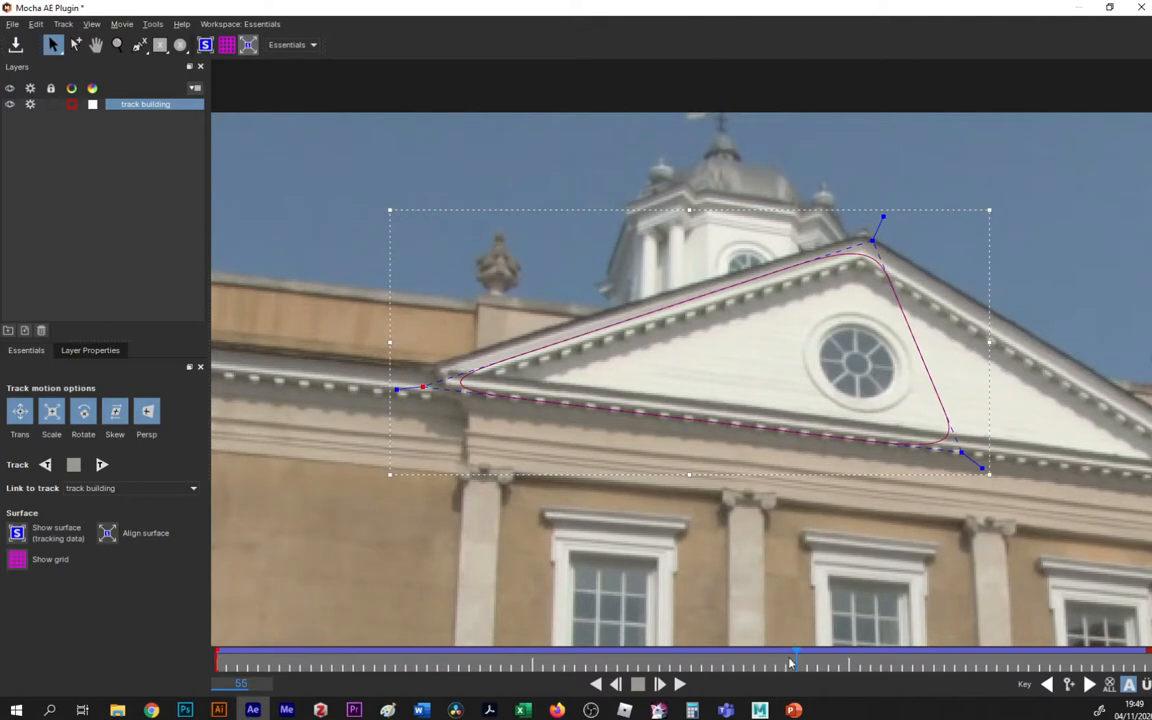
{"action": "left_click_drag", "start_coordinate": [794, 661], "coordinate": [628, 660]}
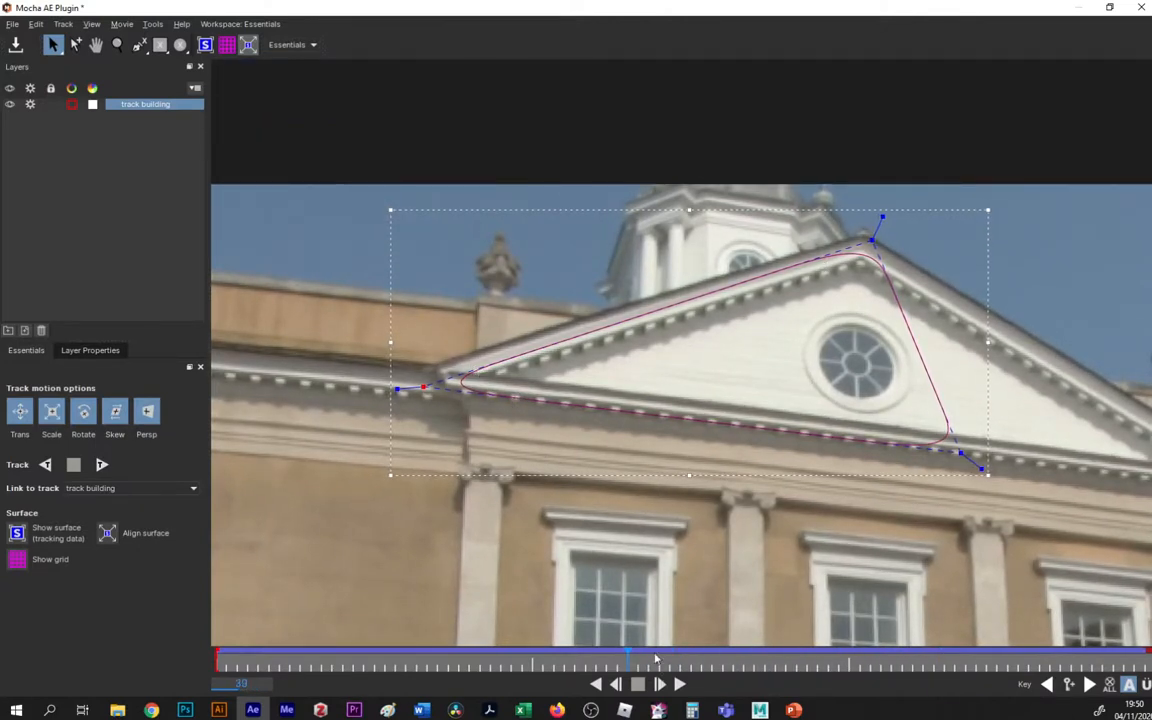
{"action": "left_click_drag", "start_coordinate": [628, 660], "coordinate": [388, 707]}
{"action": "left_click_drag", "start_coordinate": [376, 661], "coordinate": [827, 668]}
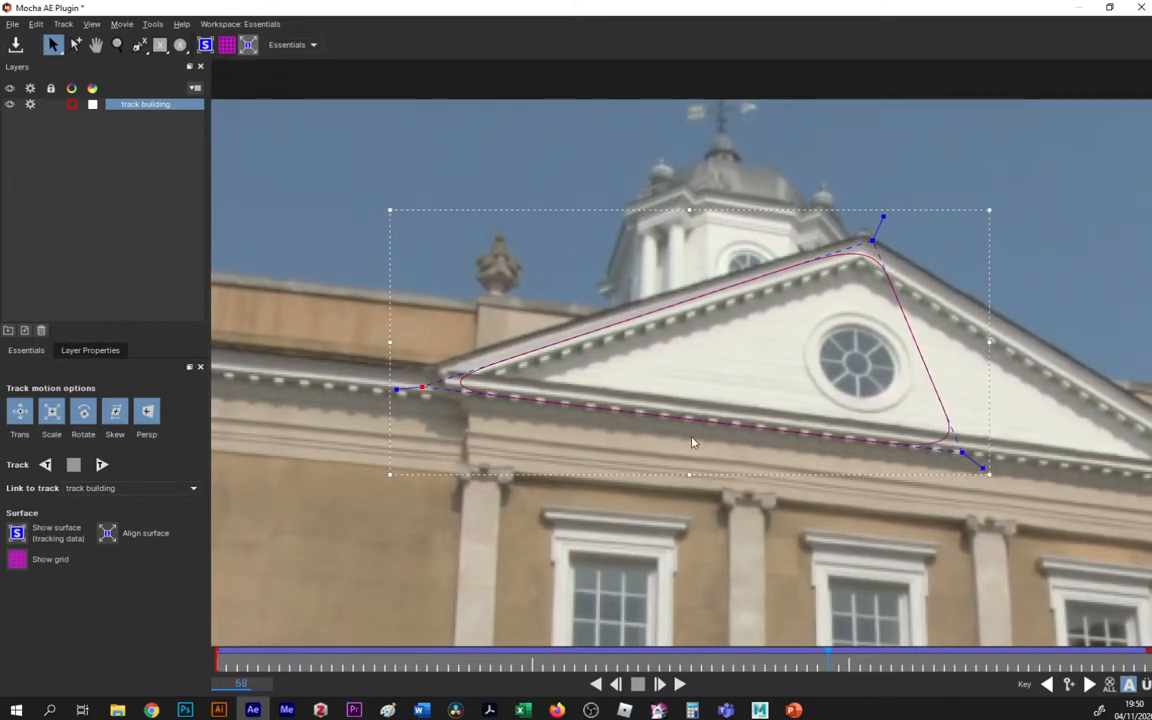
Reframe the view to take in the whole building and show the planar surface of the track building layer.
{"action": "key", "text": "z"}
{"action": "left_click_drag", "start_coordinate": [702, 318], "coordinate": [711, 455]}
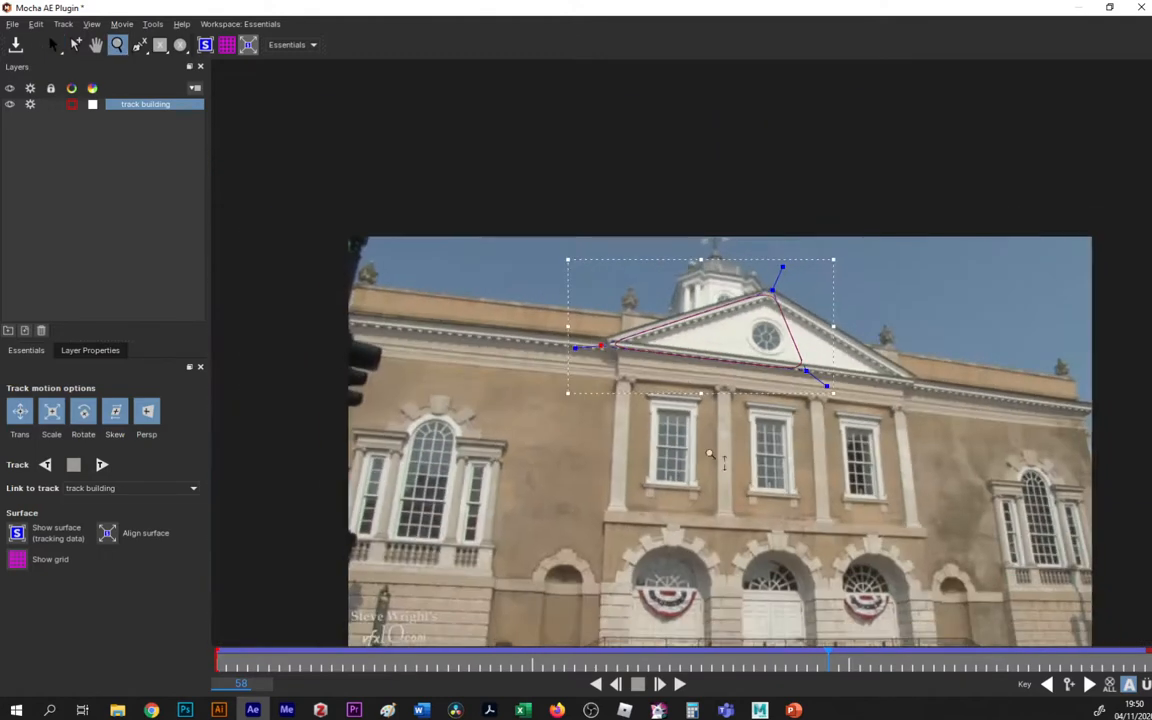
{"action": "left_click_drag", "start_coordinate": [668, 375], "coordinate": [691, 442]}
{"action": "key", "text": "s"}
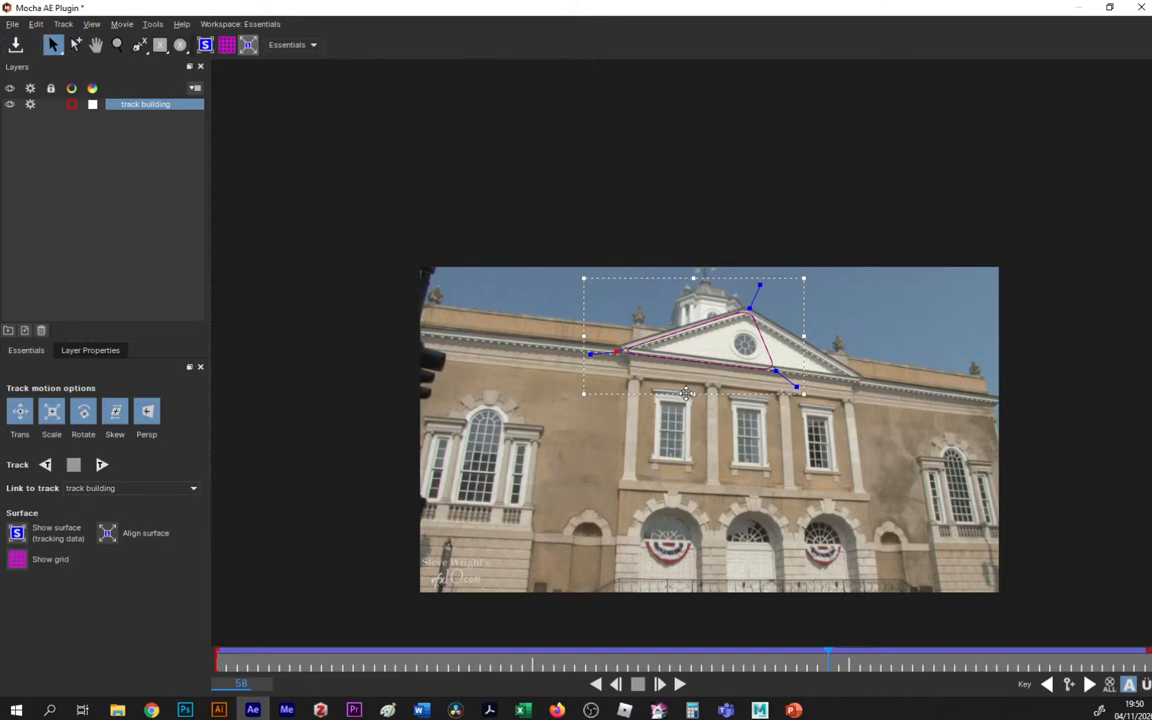
{"action": "left_click", "coordinate": [206, 45]}
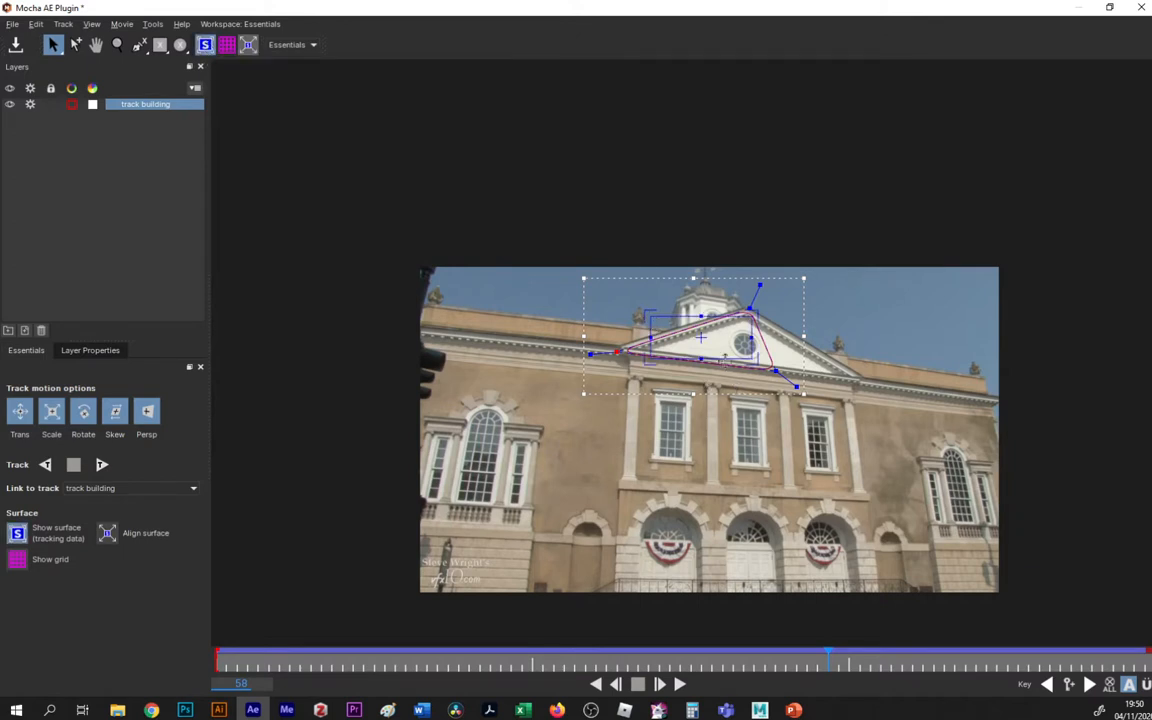
Fit the surface's four corners to the pediment and scrub between frames 60 and 53 to check how it sticks.
{"action": "key", "text": "z"}
{"action": "left_click_drag", "start_coordinate": [616, 312], "coordinate": [692, 280]}
{"action": "left_click_drag", "start_coordinate": [670, 418], "coordinate": [671, 372]}
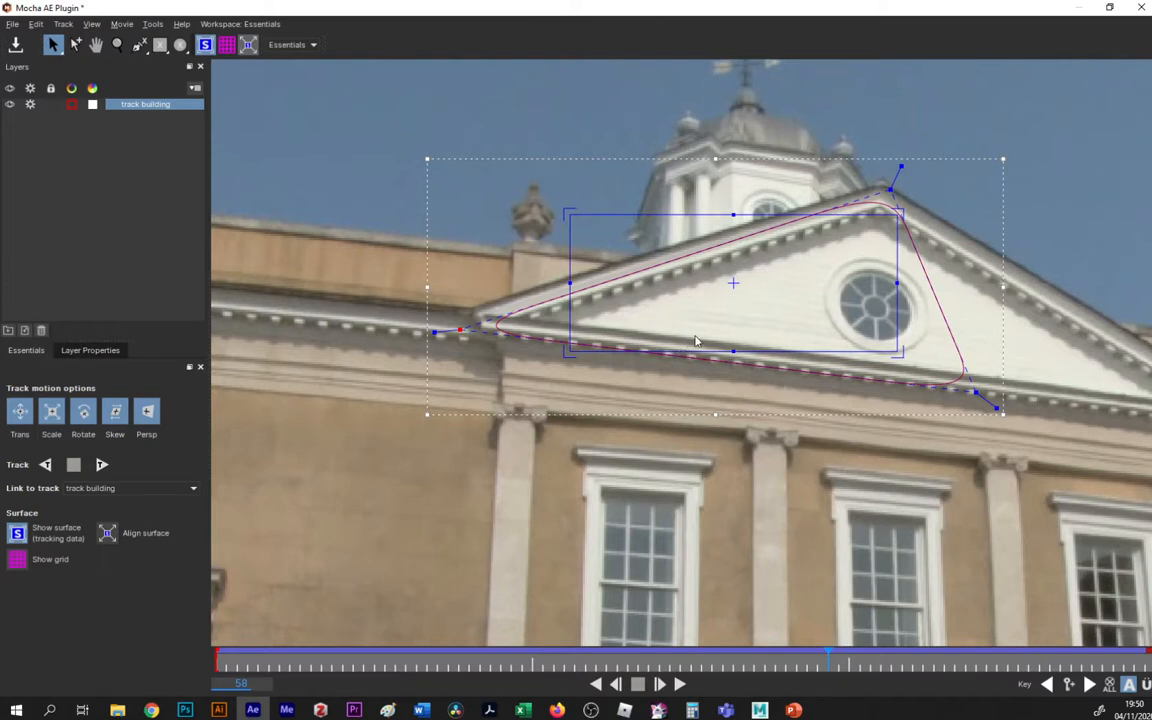
{"action": "left_click_drag", "start_coordinate": [572, 213], "coordinate": [493, 298]}
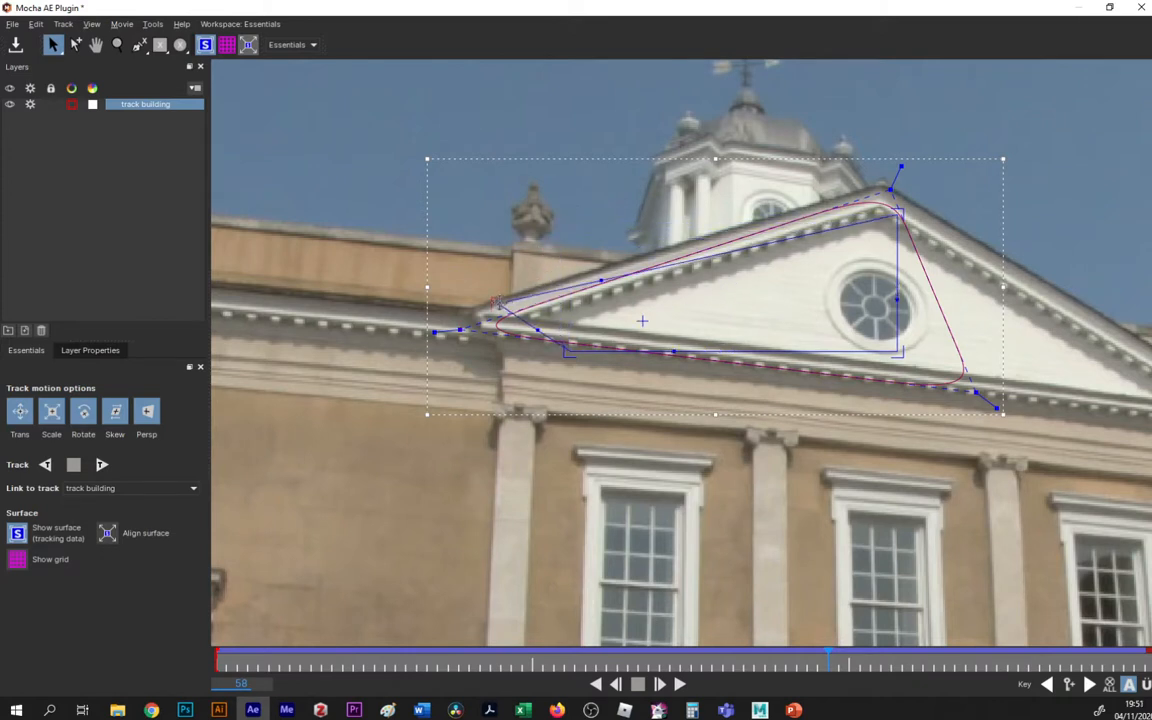
{"action": "left_click_drag", "start_coordinate": [900, 214], "coordinate": [878, 185]}
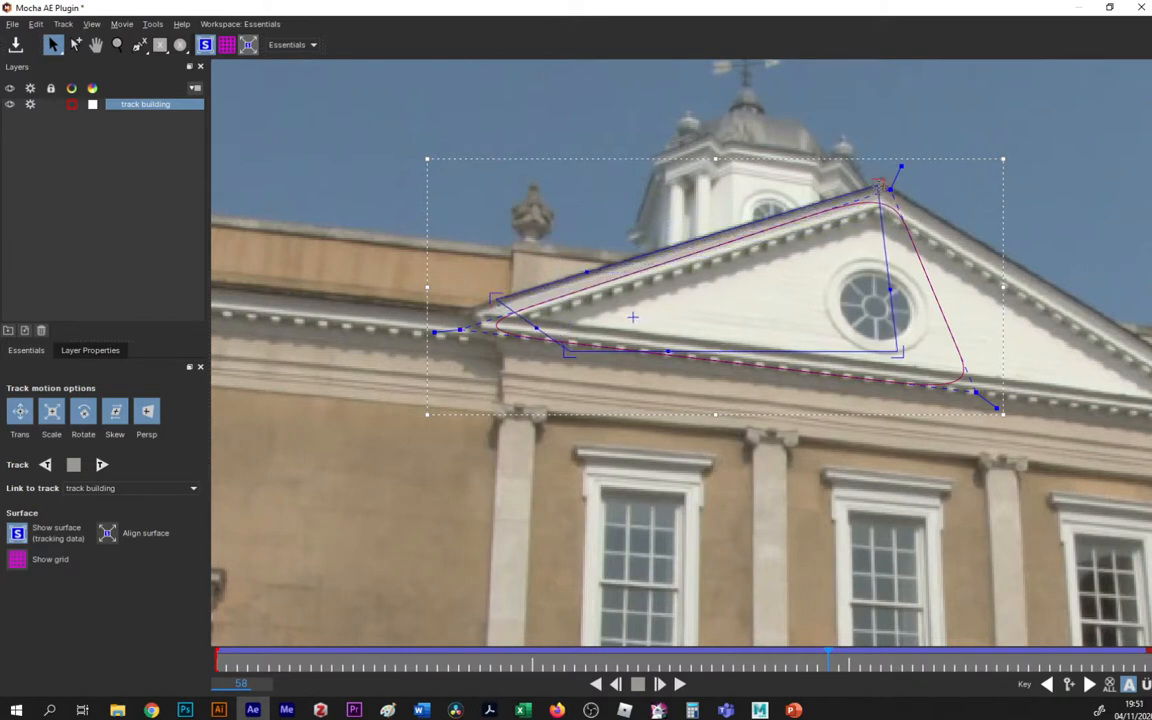
{"action": "left_click_drag", "start_coordinate": [566, 347], "coordinate": [526, 331]}
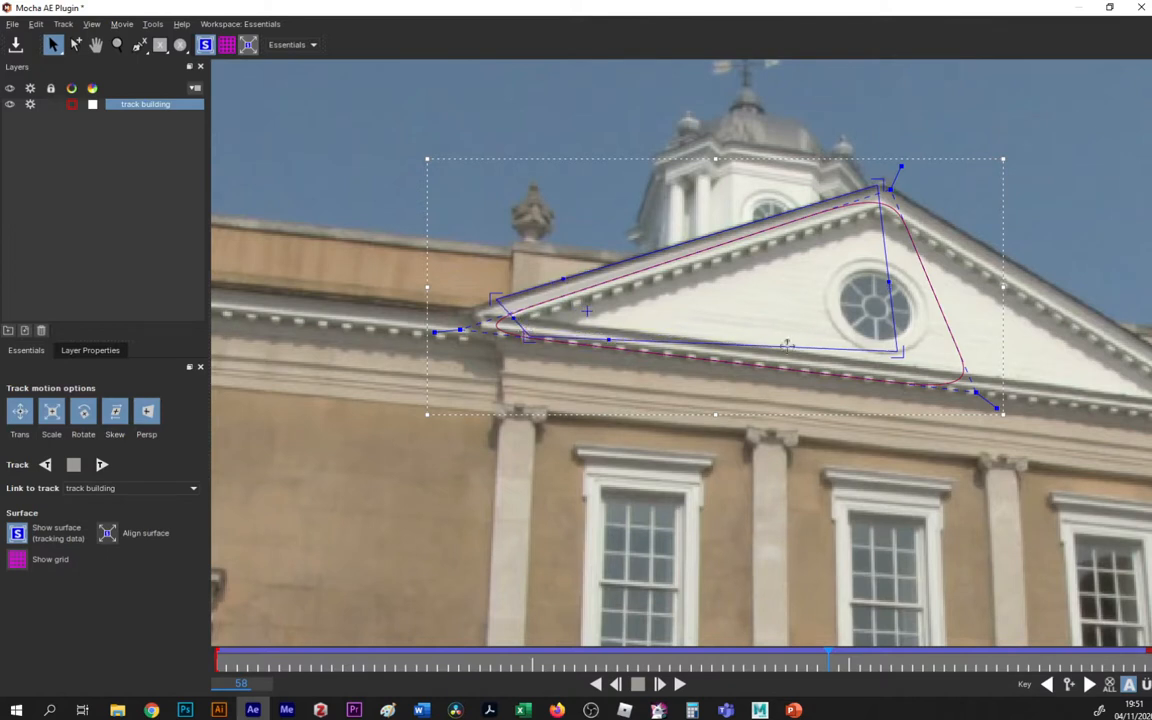
{"action": "left_click_drag", "start_coordinate": [900, 352], "coordinate": [912, 373]}
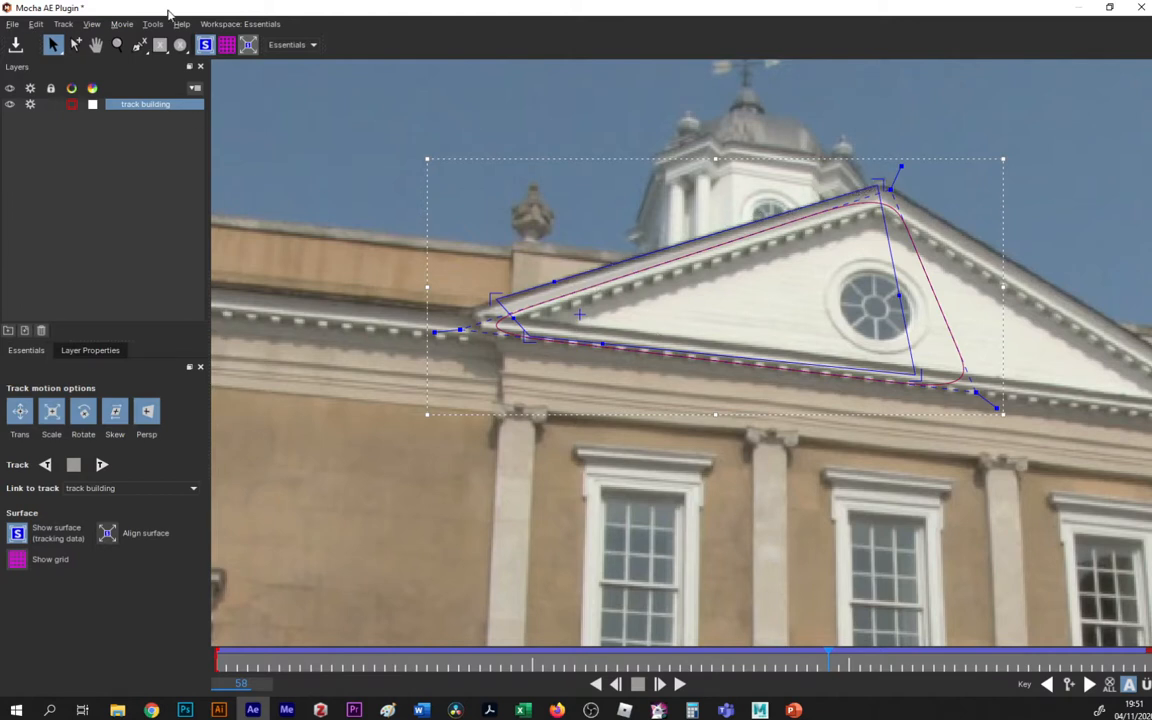
{"action": "left_click_drag", "start_coordinate": [813, 660], "coordinate": [849, 657]}
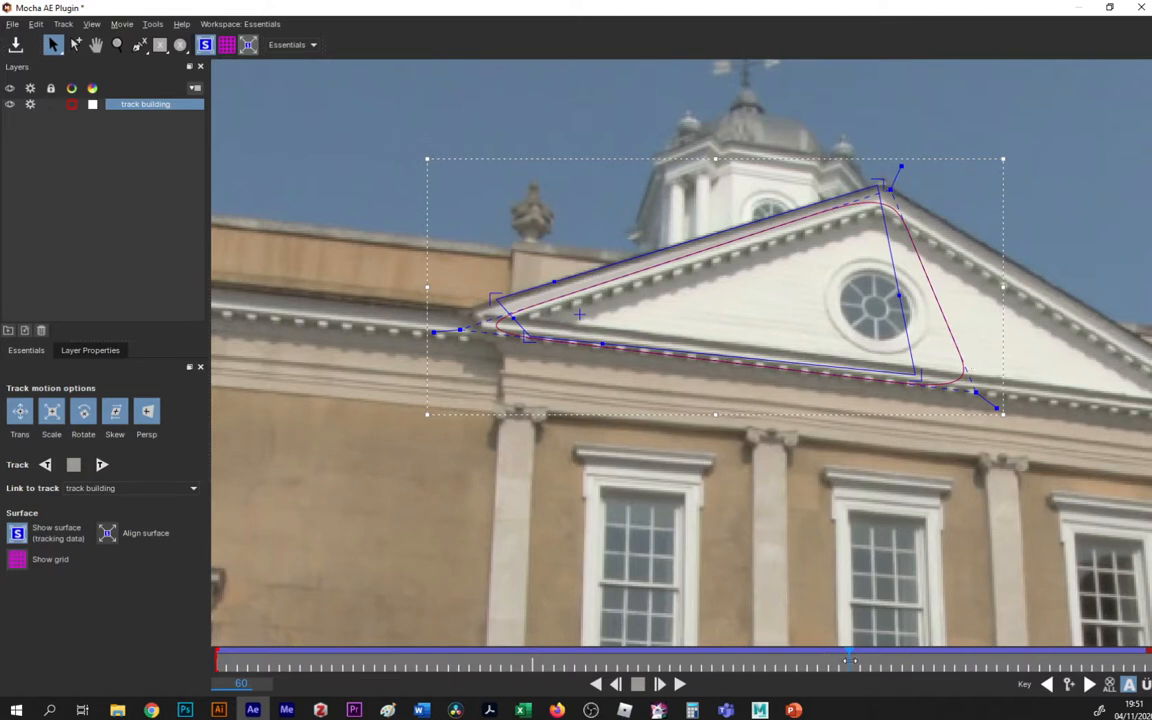
{"action": "left_click_drag", "start_coordinate": [849, 660], "coordinate": [775, 662]}
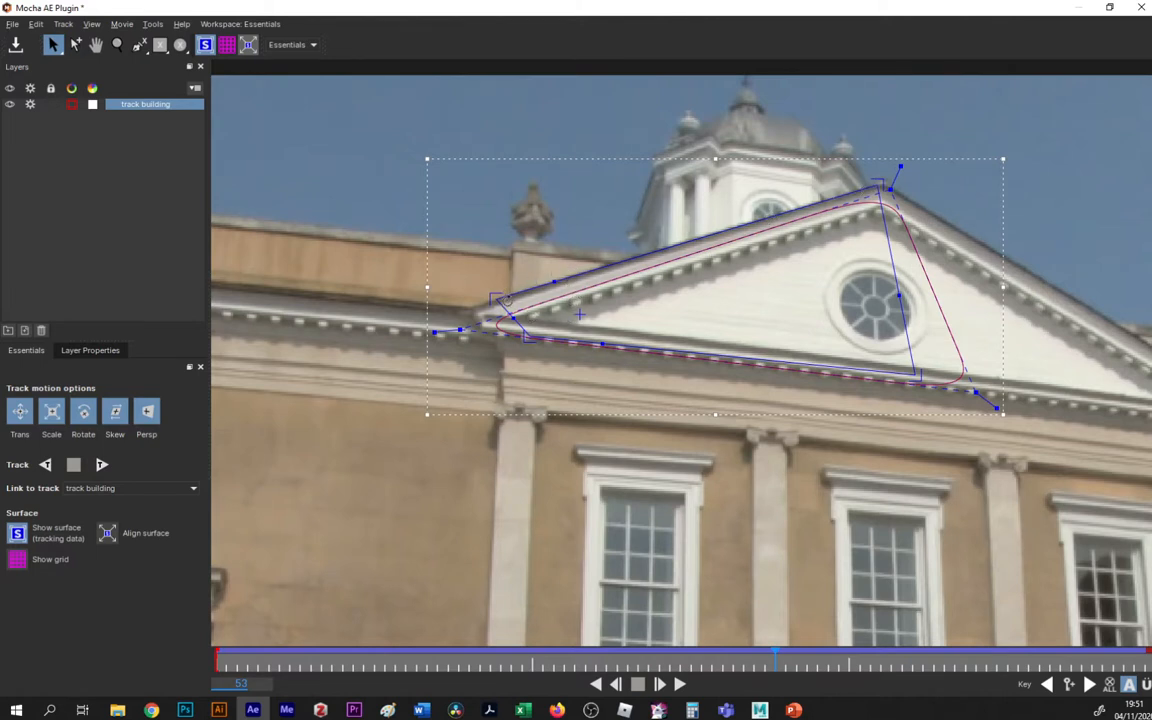
Move the surface's four corners onto the cupola and scrub back to frame 42 to check how it follows.
{"action": "left_click_drag", "start_coordinate": [495, 298], "coordinate": [657, 157]}
{"action": "left_click_drag", "start_coordinate": [528, 337], "coordinate": [629, 242]}
{"action": "left_click_drag", "start_coordinate": [873, 172], "coordinate": [735, 107]}
{"action": "left_click_drag", "start_coordinate": [913, 374], "coordinate": [818, 190]}
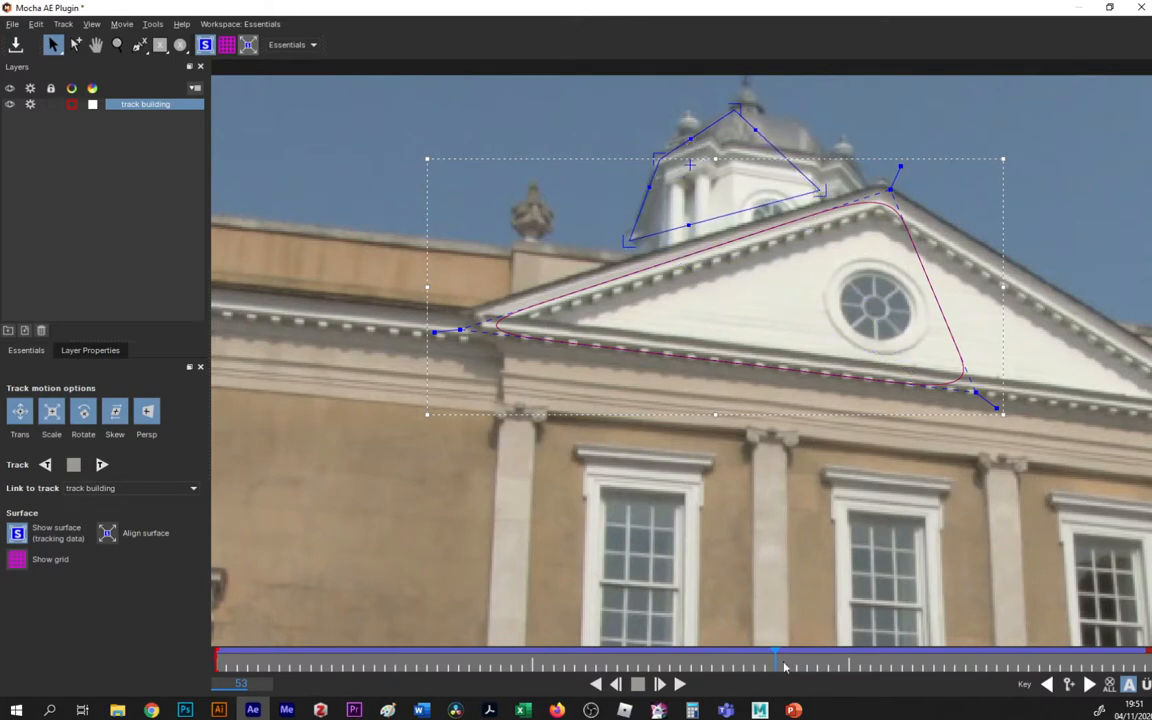
{"action": "left_click_drag", "start_coordinate": [776, 660], "coordinate": [658, 663]}
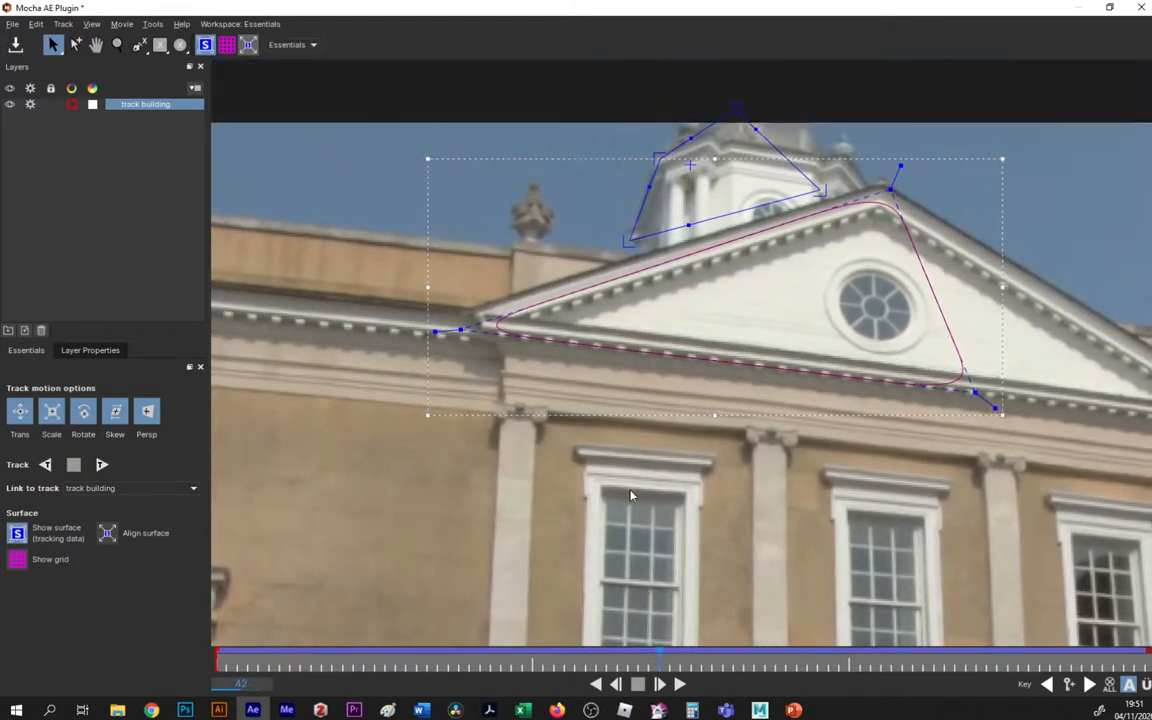
Move the surface onto the arched window on the building's left side and fit its corners to the window.
{"action": "key", "text": "z"}
{"action": "left_click_drag", "start_coordinate": [701, 400], "coordinate": [732, 557]}
{"action": "key", "text": "s"}
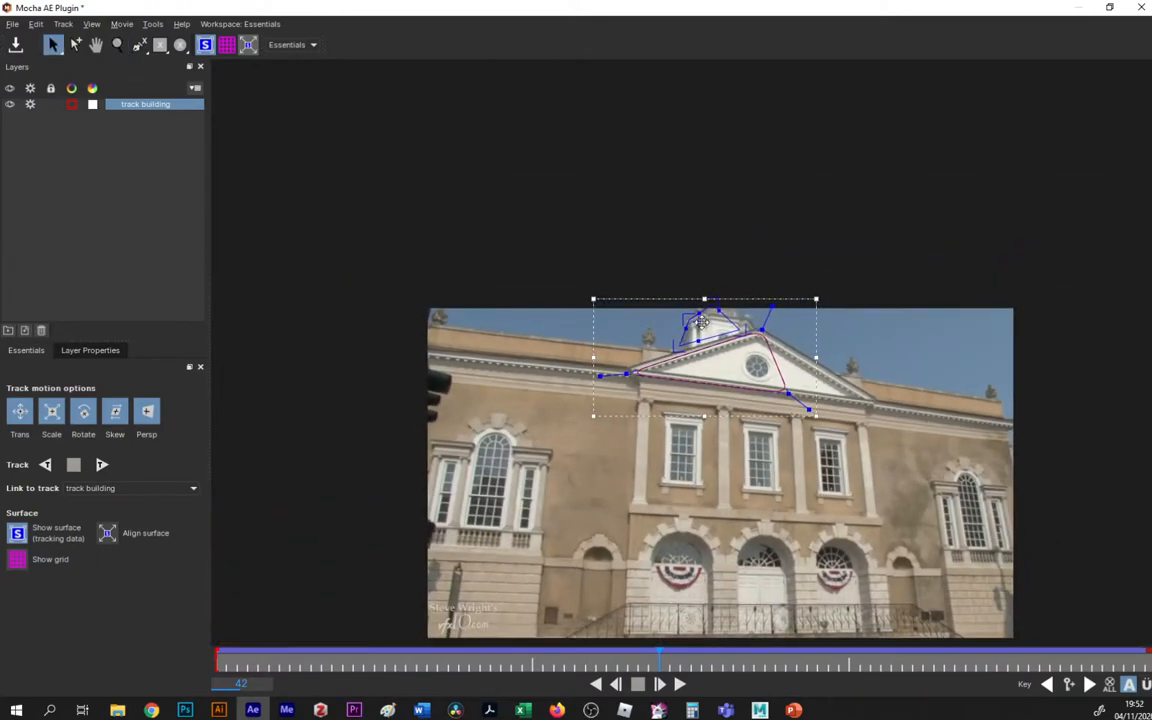
{"action": "left_click_drag", "start_coordinate": [705, 325], "coordinate": [474, 444]}
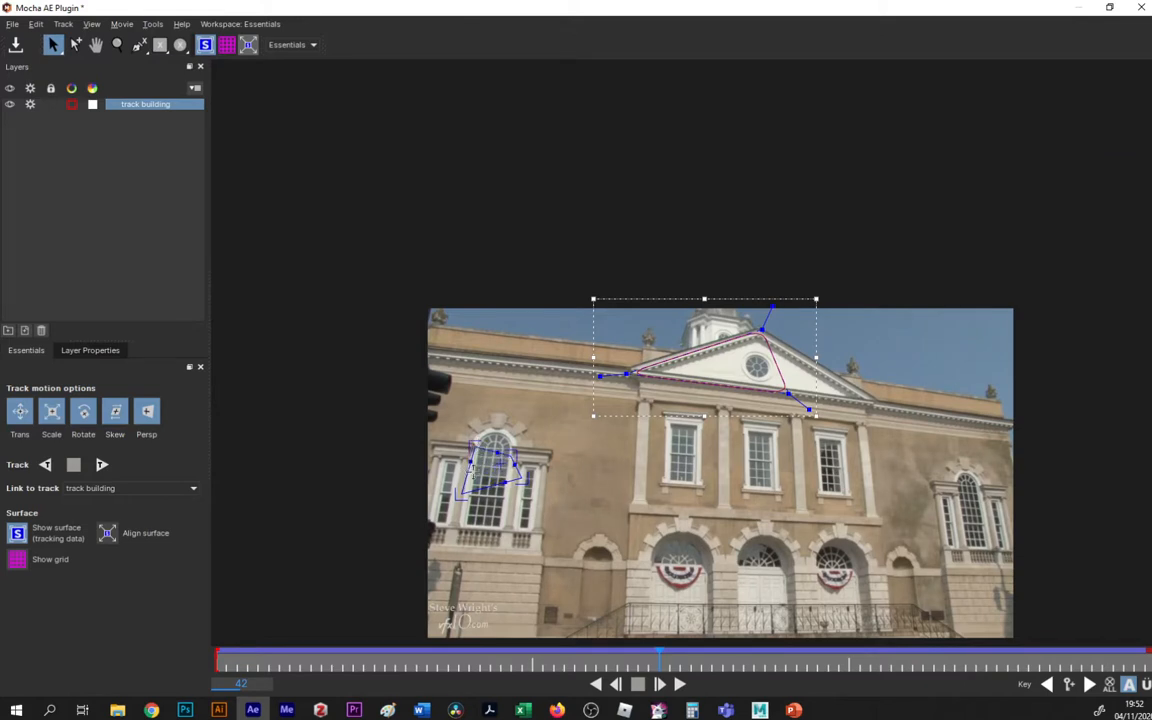
{"action": "left_click_drag", "start_coordinate": [462, 494], "coordinate": [466, 523]}
{"action": "left_click_drag", "start_coordinate": [522, 479], "coordinate": [501, 529]}
{"action": "left_click_drag", "start_coordinate": [509, 454], "coordinate": [509, 448]}
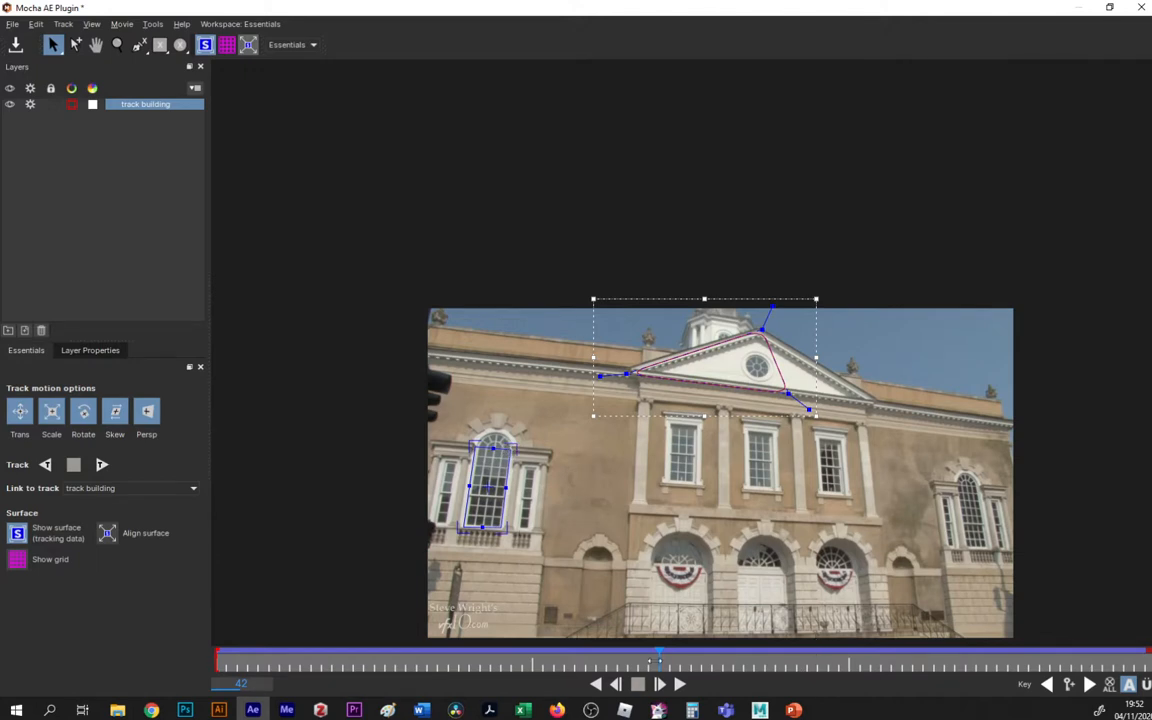
Undo the surface changes on the arched window to bring the surface back to the cupola.
{"action": "mouse_move", "coordinate": [658, 660]}
{"action": "left_mouse_down"}
{"action": "mouse_move", "coordinate": [716, 655]}
{"action": "mouse_move", "coordinate": [668, 650]}
{"action": "left_mouse_up"}
{"action": "key", "text": "ctrl+z"}
{"action": "key", "text": "ctrl+z"}
{"action": "key", "text": "ctrl+z"}
{"action": "key", "text": "ctrl+z"}
{"action": "key", "text": "ctrl+z"}
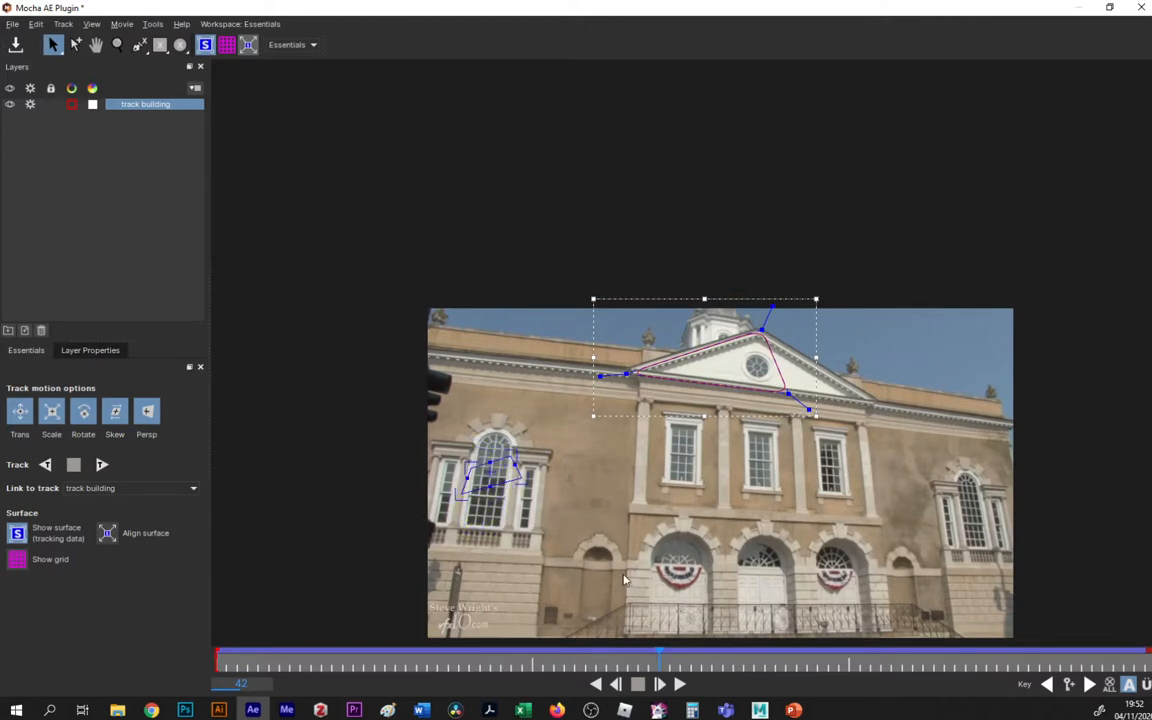
{"action": "key", "text": "ctrl+z"}
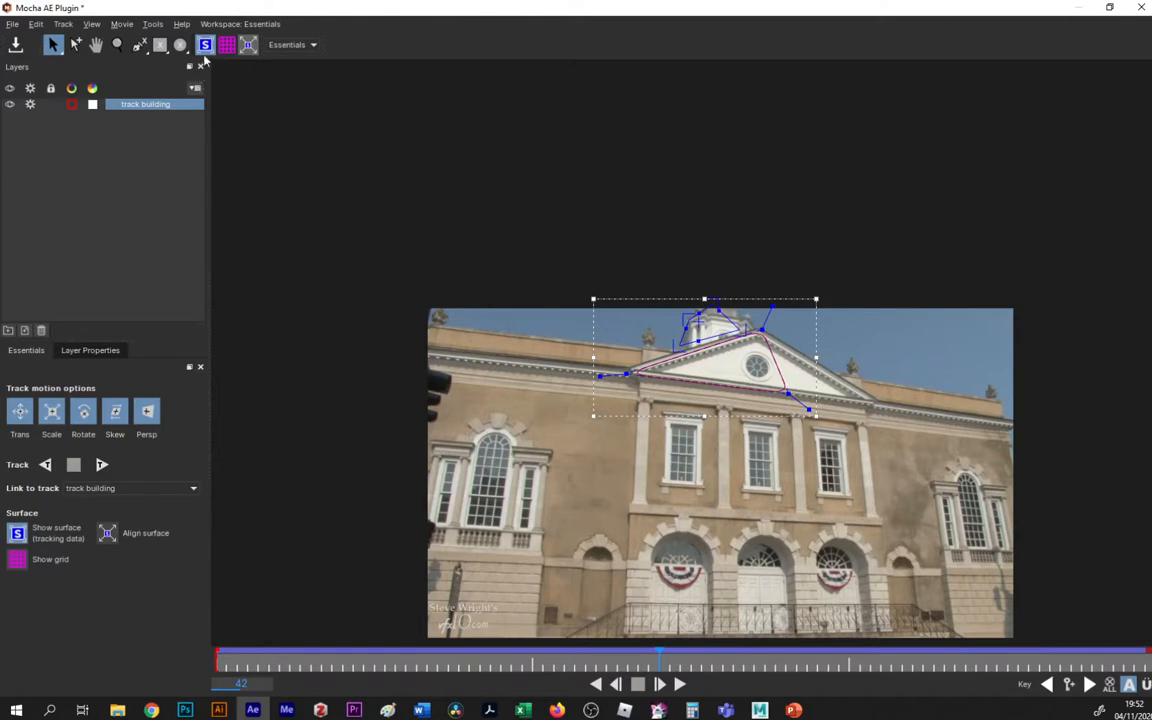
Hide the planar surface, frame the pediment closely and go forward to frame 74.
{"action": "left_click", "coordinate": [205, 46]}
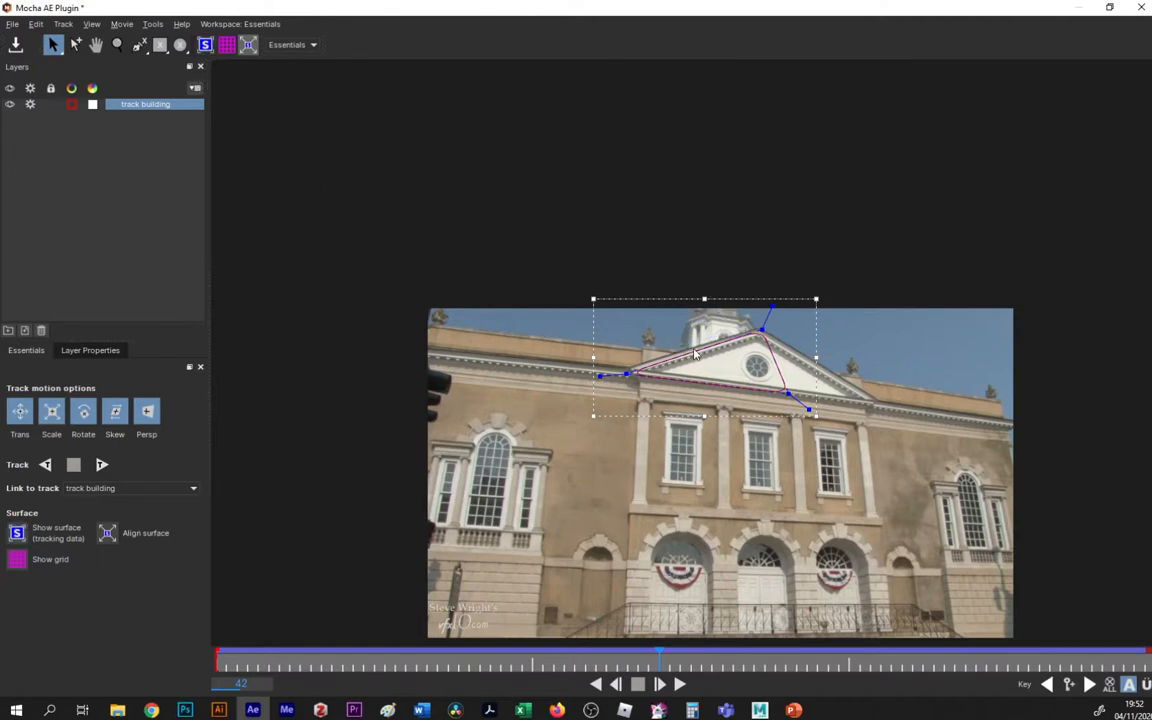
{"action": "key", "text": "z"}
{"action": "left_click_drag", "start_coordinate": [700, 347], "coordinate": [803, 483]}
{"action": "key", "text": "s"}
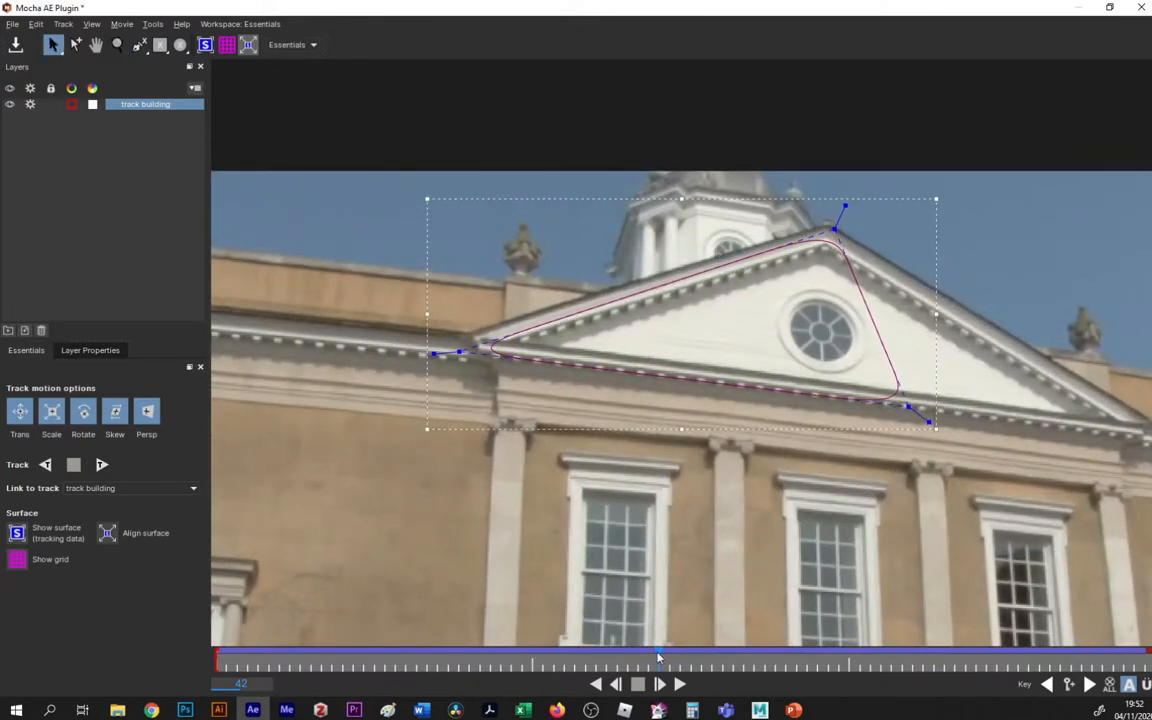
{"action": "left_click_drag", "start_coordinate": [657, 657], "coordinate": [985, 633]}
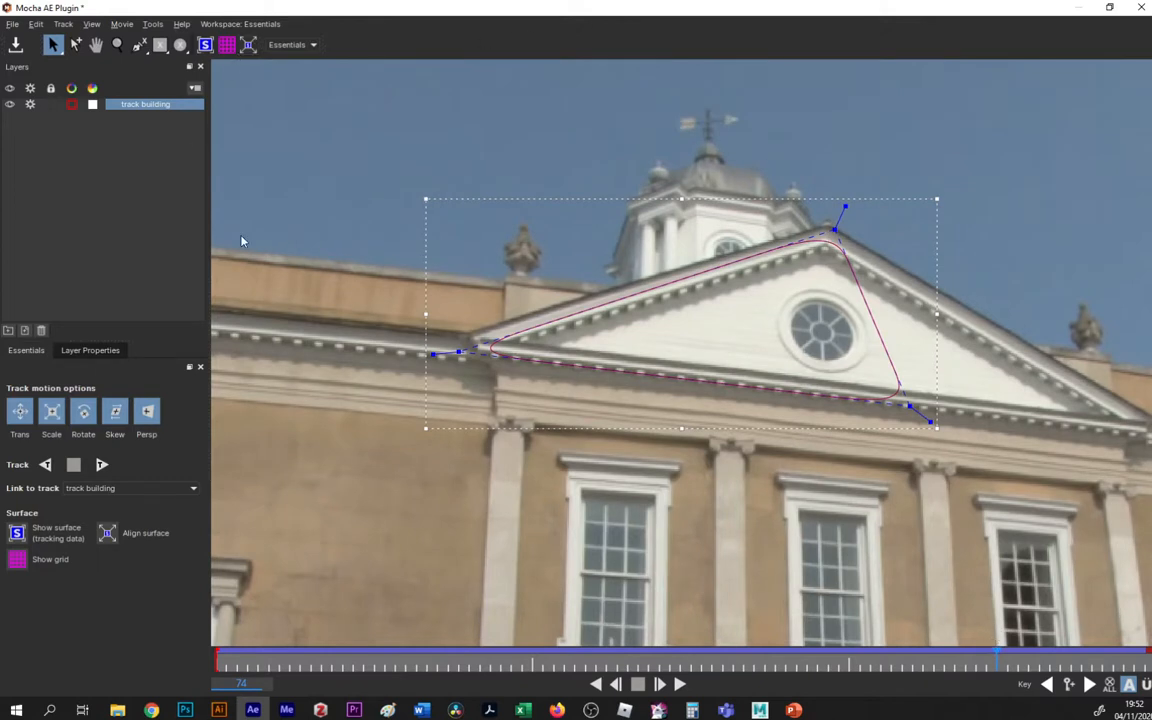
Deselect the track building layer and start a Bezier spline on a new layer at the tip of the cupola's dome.
{"action": "left_click", "coordinate": [124, 147]}
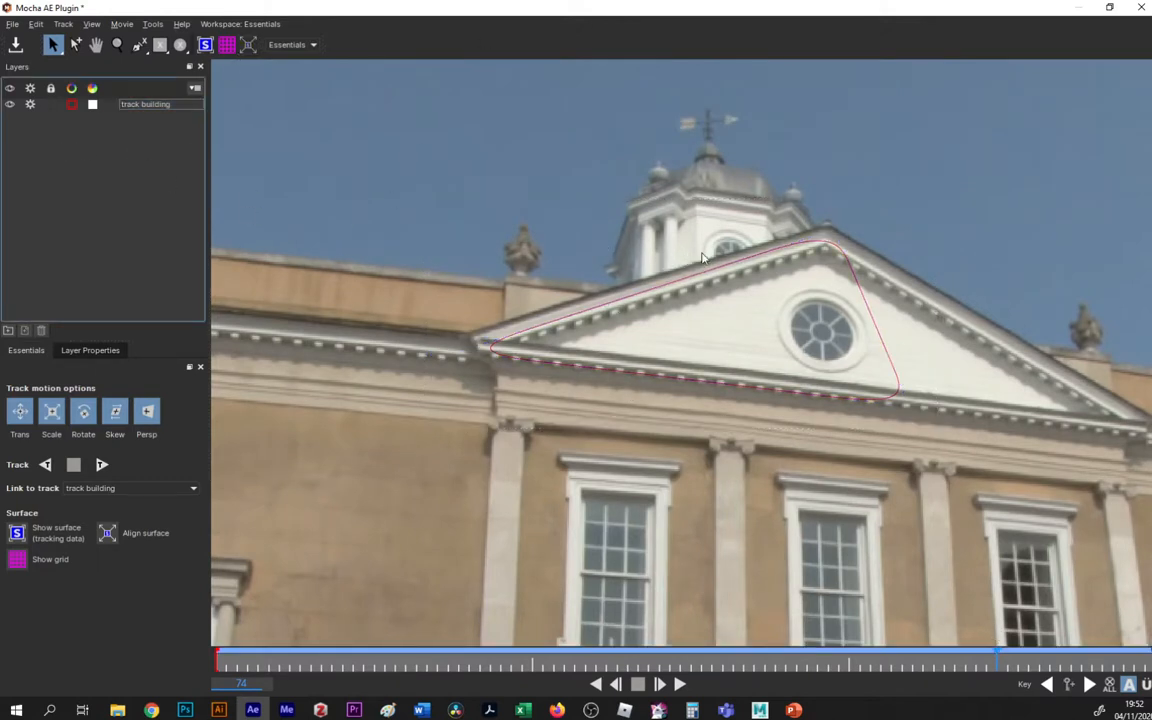
{"action": "key", "text": "z"}
{"action": "left_click", "coordinate": [692, 166]}
{"action": "key", "text": "s"}
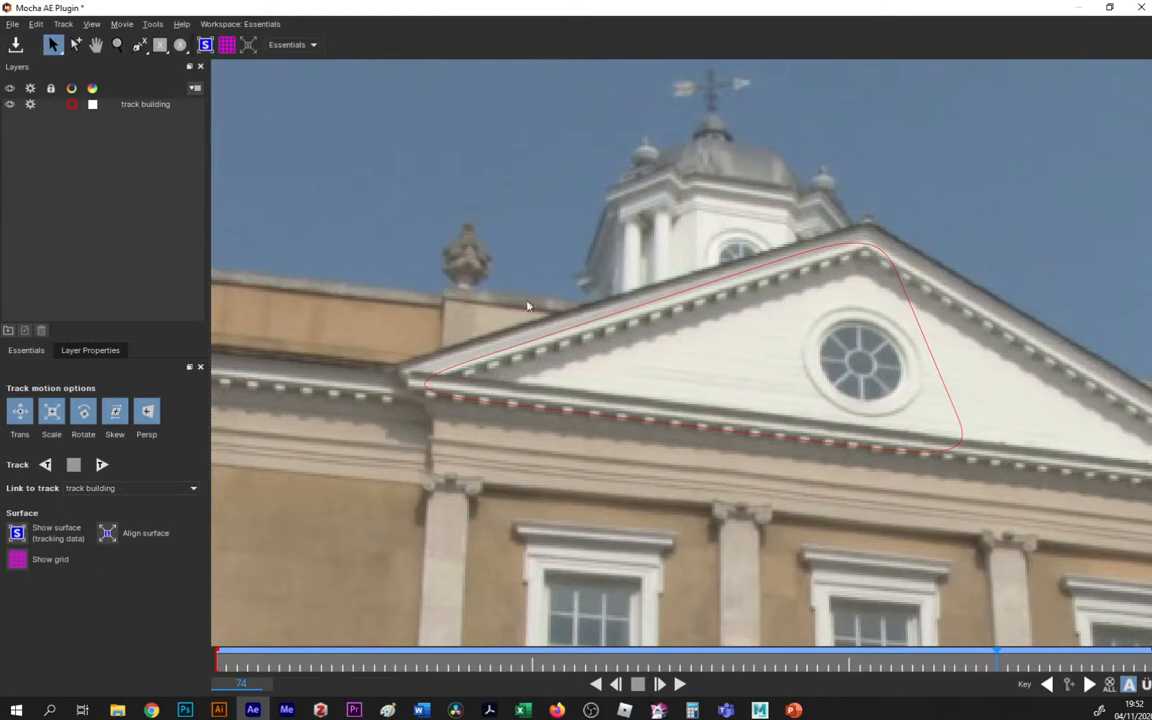
{"action": "left_click", "coordinate": [141, 47]}
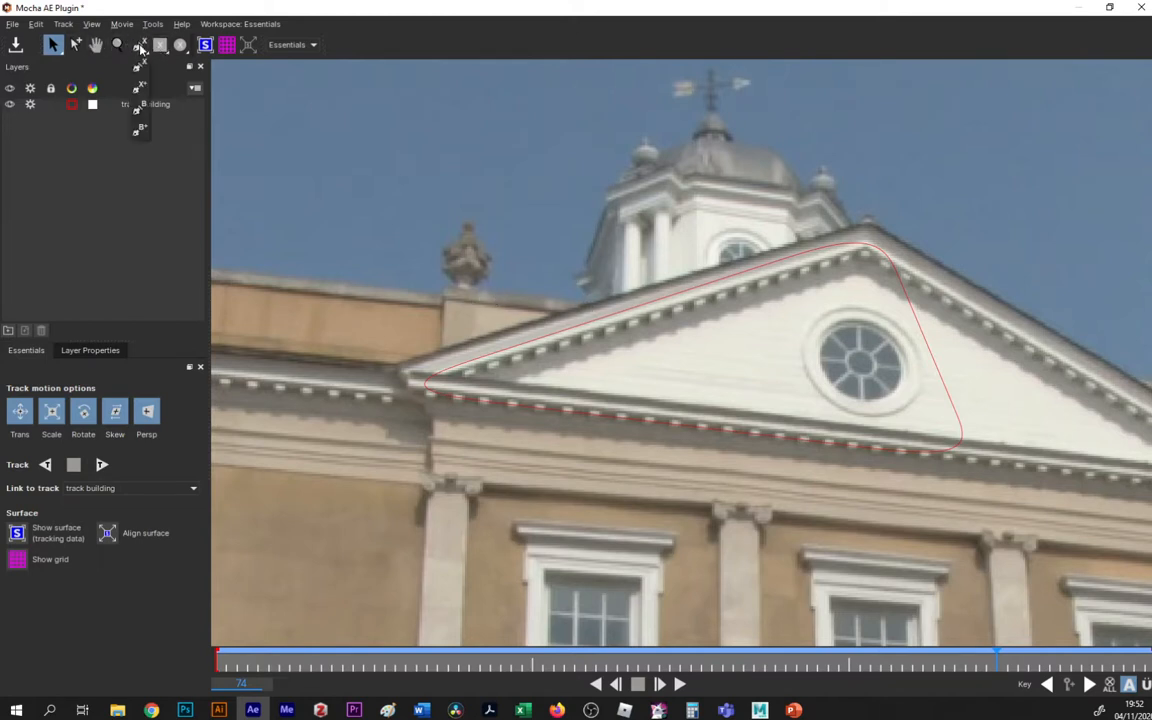
{"action": "left_click", "coordinate": [139, 107]}
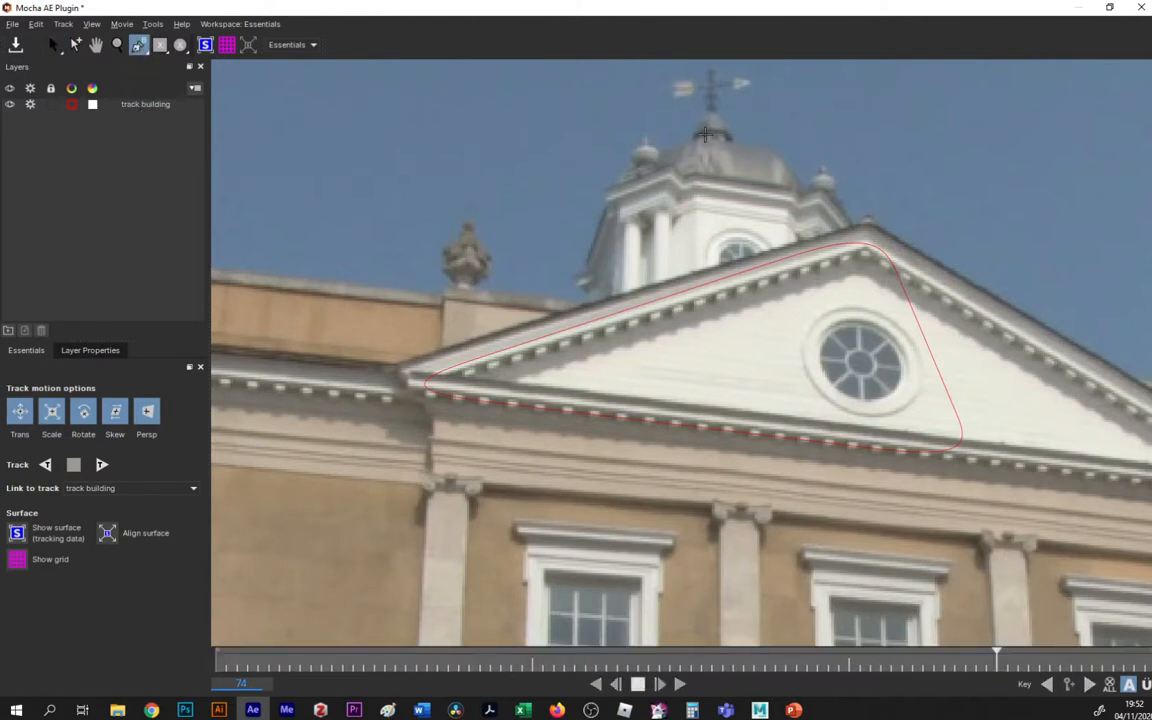
{"action": "scroll", "coordinate": [765, 132], "scroll_direction": "up", "scroll_amount": 3}
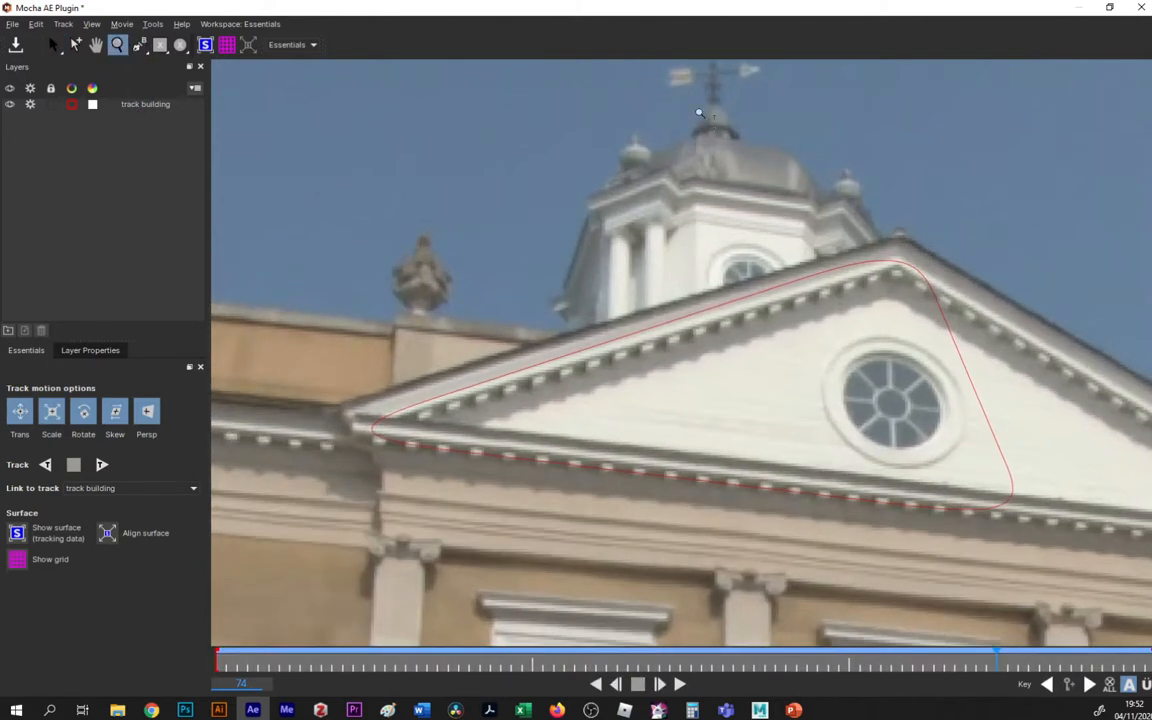
{"action": "left_click", "coordinate": [704, 75]}
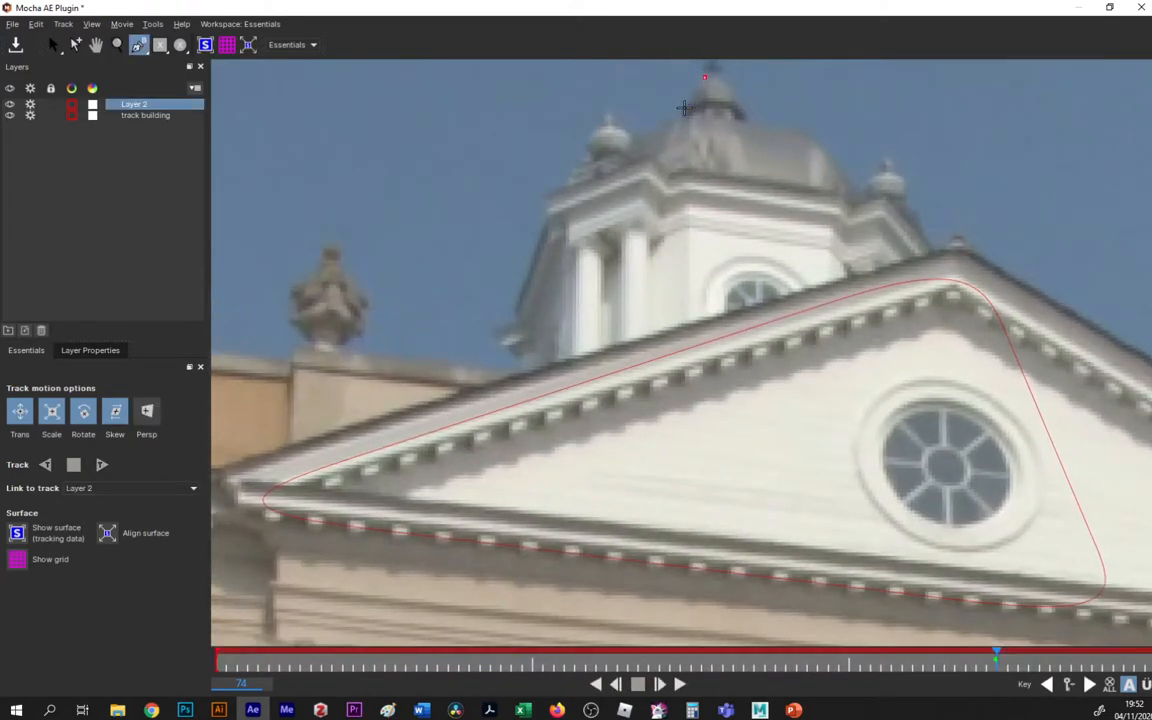
Trace the Bezier spline down the left edge of the dome and around the small finial beside it.
{"action": "left_click", "coordinate": [687, 98]}
{"action": "left_click", "coordinate": [684, 113]}
{"action": "left_click", "coordinate": [666, 124]}
{"action": "left_click", "coordinate": [644, 138]}
{"action": "left_click", "coordinate": [632, 137]}
{"action": "left_click", "coordinate": [625, 128]}
{"action": "left_click", "coordinate": [619, 116]}
{"action": "left_click", "coordinate": [604, 115]}
{"action": "left_click", "coordinate": [595, 128]}
{"action": "left_click", "coordinate": [587, 146]}
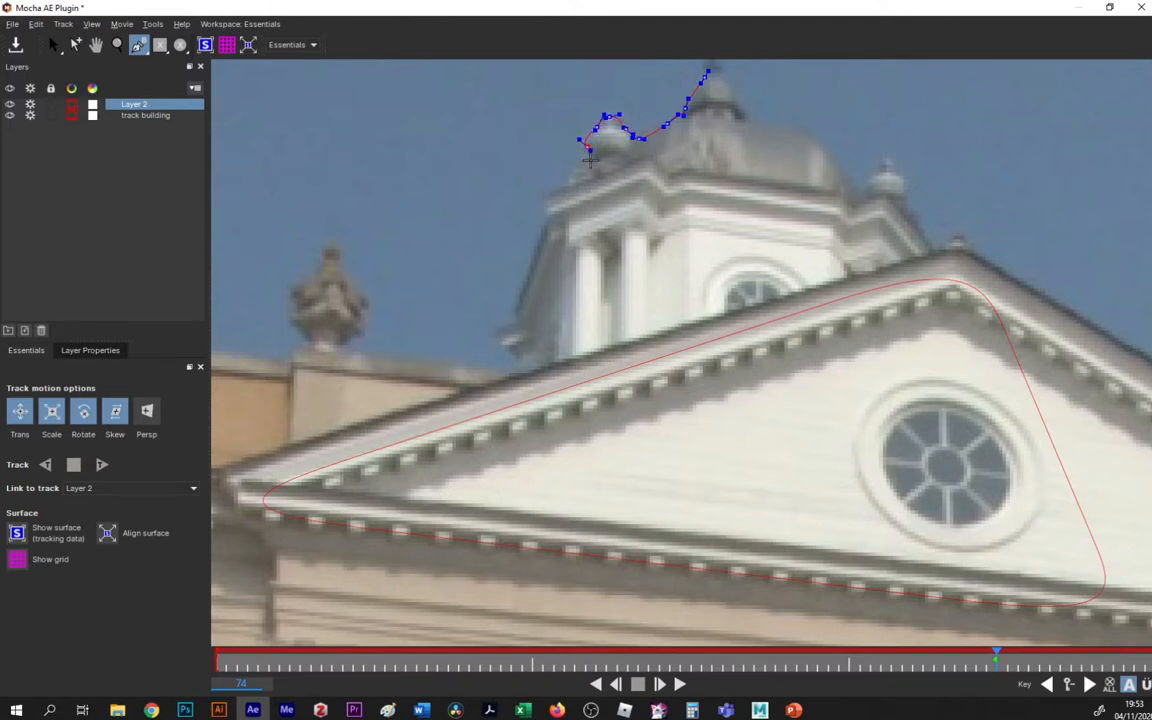
Continue the spline along the cupola's cornice and down its left side to the pediment roof.
{"action": "left_click", "coordinate": [591, 160]}
{"action": "left_click", "coordinate": [573, 170]}
{"action": "left_click", "coordinate": [568, 189]}
{"action": "left_click", "coordinate": [542, 196]}
{"action": "left_click", "coordinate": [545, 232]}
{"action": "mouse_move", "coordinate": [517, 311]}
{"action": "left_mouse_down"}
{"action": "mouse_move", "coordinate": [493, 337]}
{"action": "mouse_move", "coordinate": [523, 356]}
{"action": "left_mouse_up"}
{"action": "left_click", "coordinate": [501, 344]}
{"action": "left_click", "coordinate": [537, 356]}
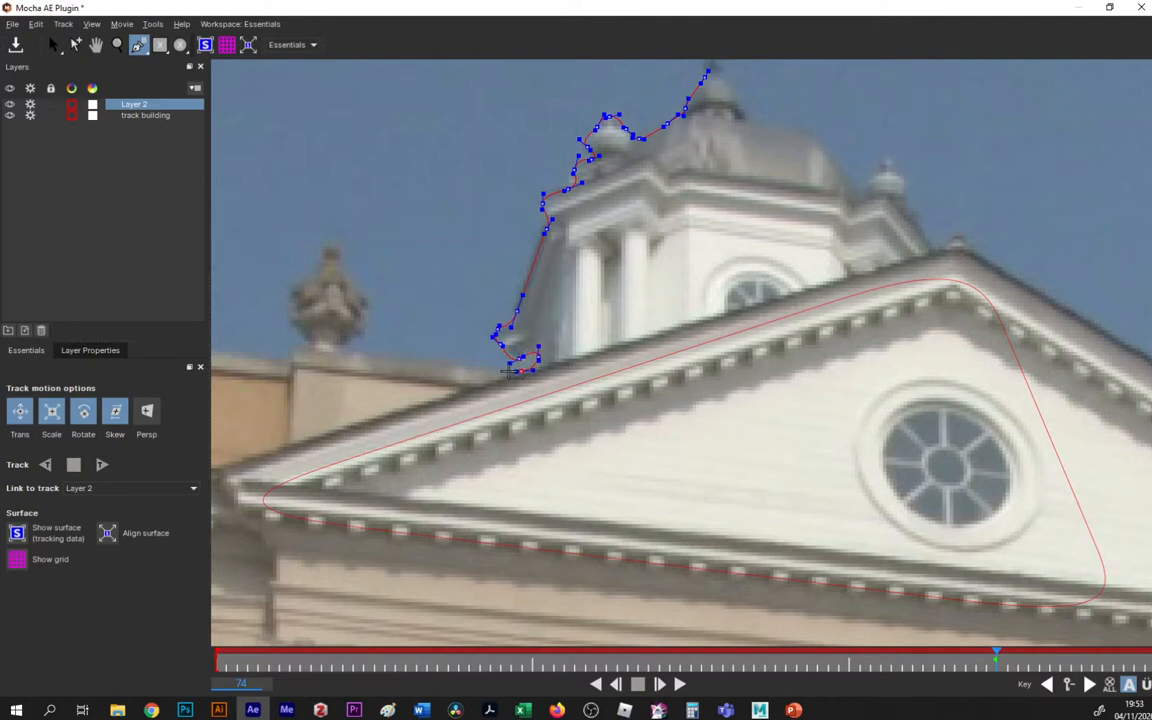
Extend the spline along the parapet, up the right side of the stone urn and into the sky.
{"action": "left_click_drag", "start_coordinate": [347, 352], "coordinate": [313, 348]}
{"action": "left_click", "coordinate": [364, 319]}
{"action": "left_click_drag", "start_coordinate": [359, 283], "coordinate": [344, 244]}
{"action": "left_click_drag", "start_coordinate": [322, 170], "coordinate": [323, 158]}
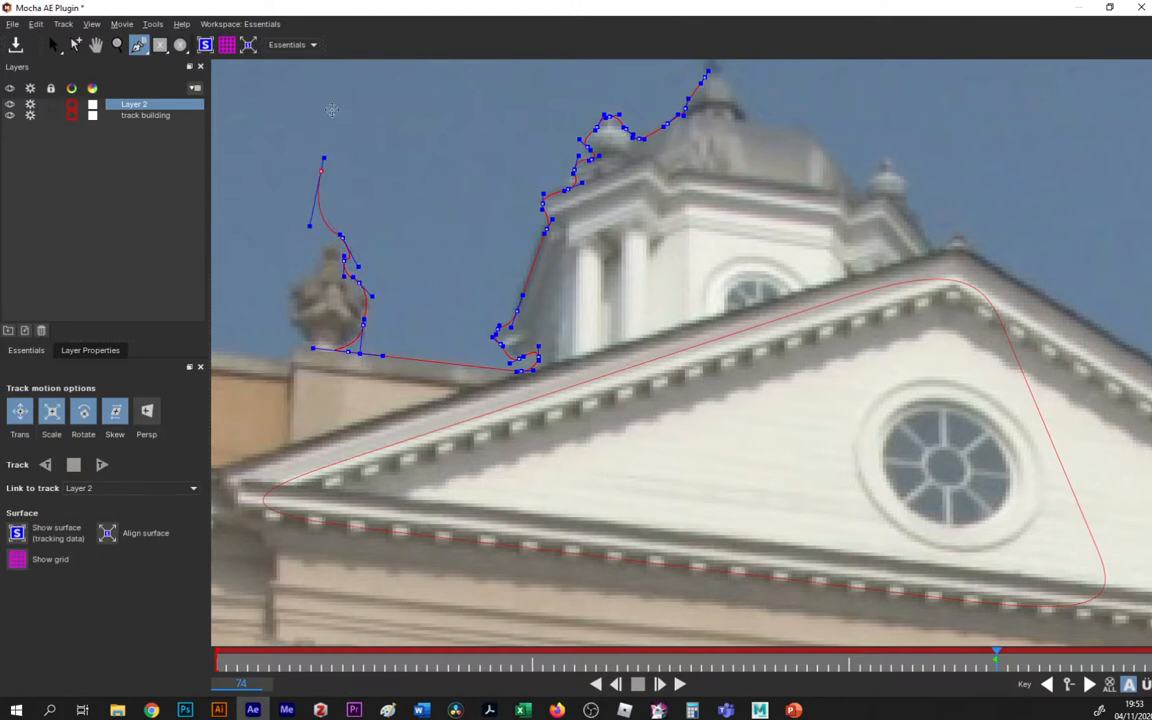
Carry the spline up and across the sky above the cupola and close it at its first point.
{"action": "key", "text": "x"}
{"action": "left_click_drag", "start_coordinate": [474, 94], "coordinate": [419, 255]}
{"action": "key", "text": "ctrl+l"}
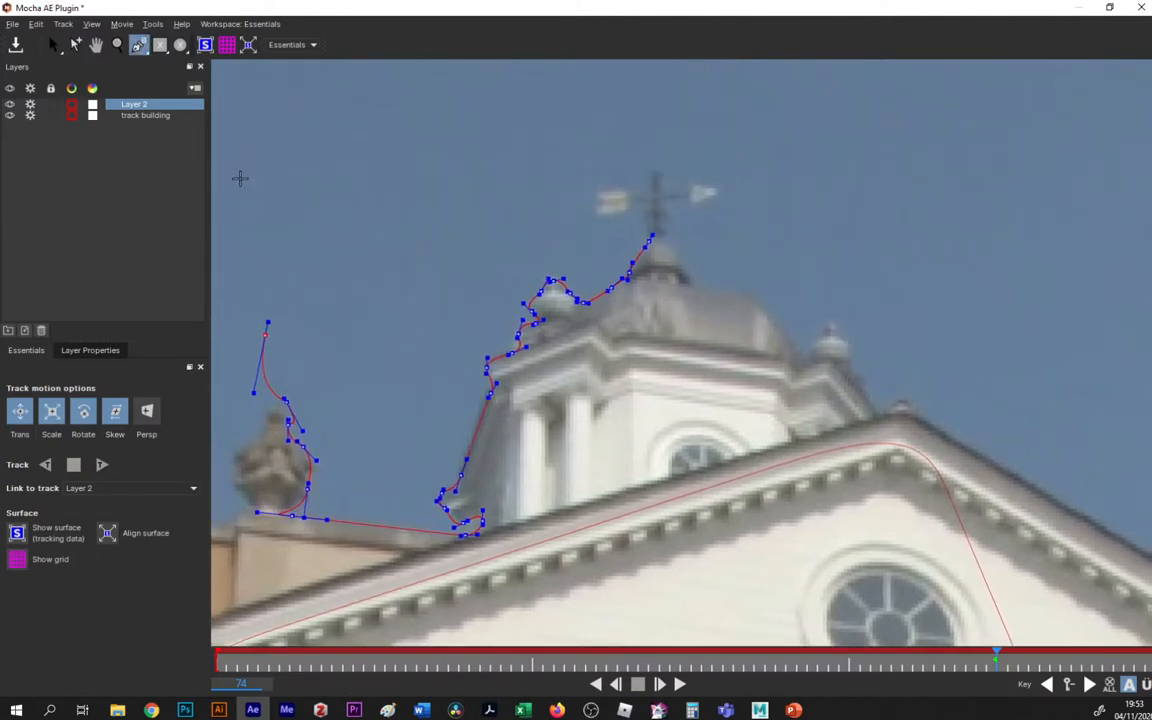
{"action": "left_click_drag", "start_coordinate": [265, 333], "coordinate": [233, 338]}
{"action": "left_click_drag", "start_coordinate": [234, 105], "coordinate": [233, 62]}
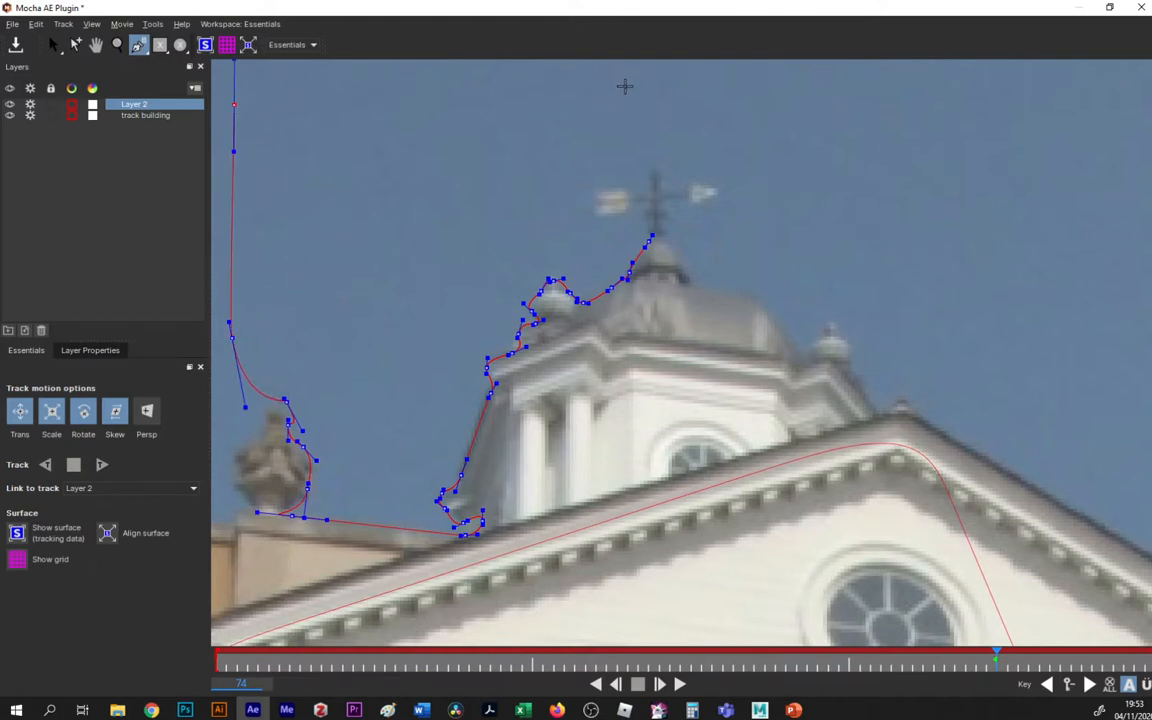
{"action": "left_click_drag", "start_coordinate": [626, 87], "coordinate": [704, 84]}
{"action": "left_click", "coordinate": [650, 238]}
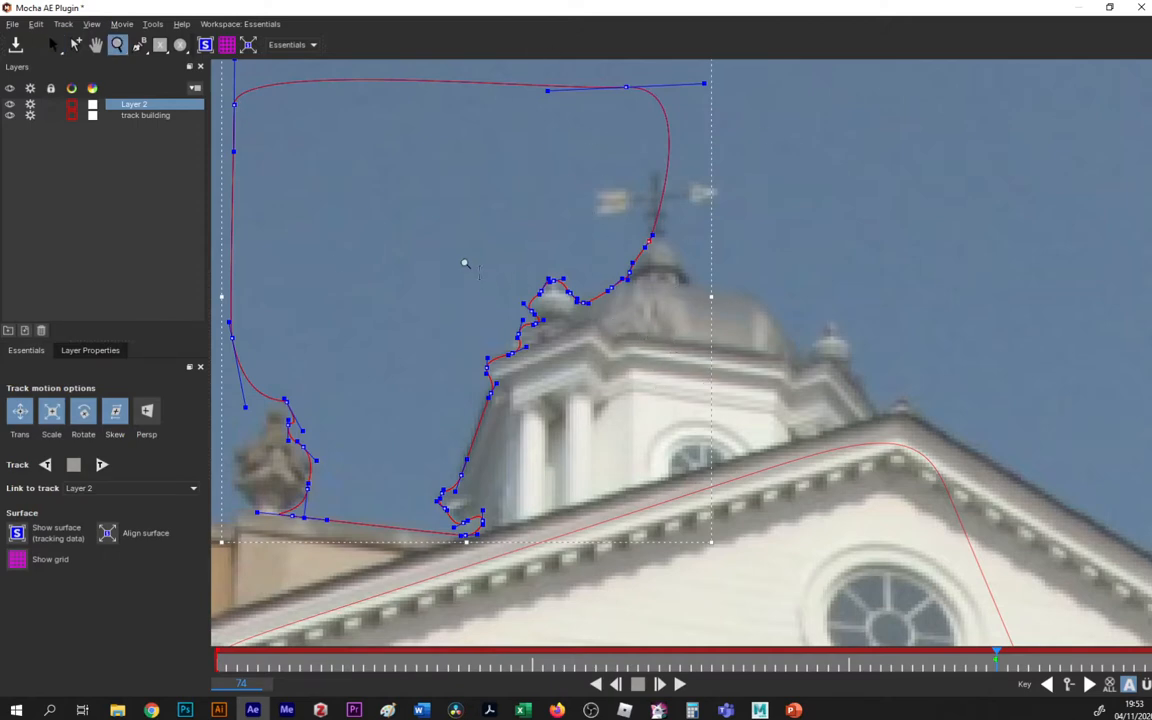
Step between frames 73 and 74 to check how the new sky spline moves with the building.
{"action": "scroll", "coordinate": [466, 262], "scroll_direction": "down", "scroll_amount": 3}
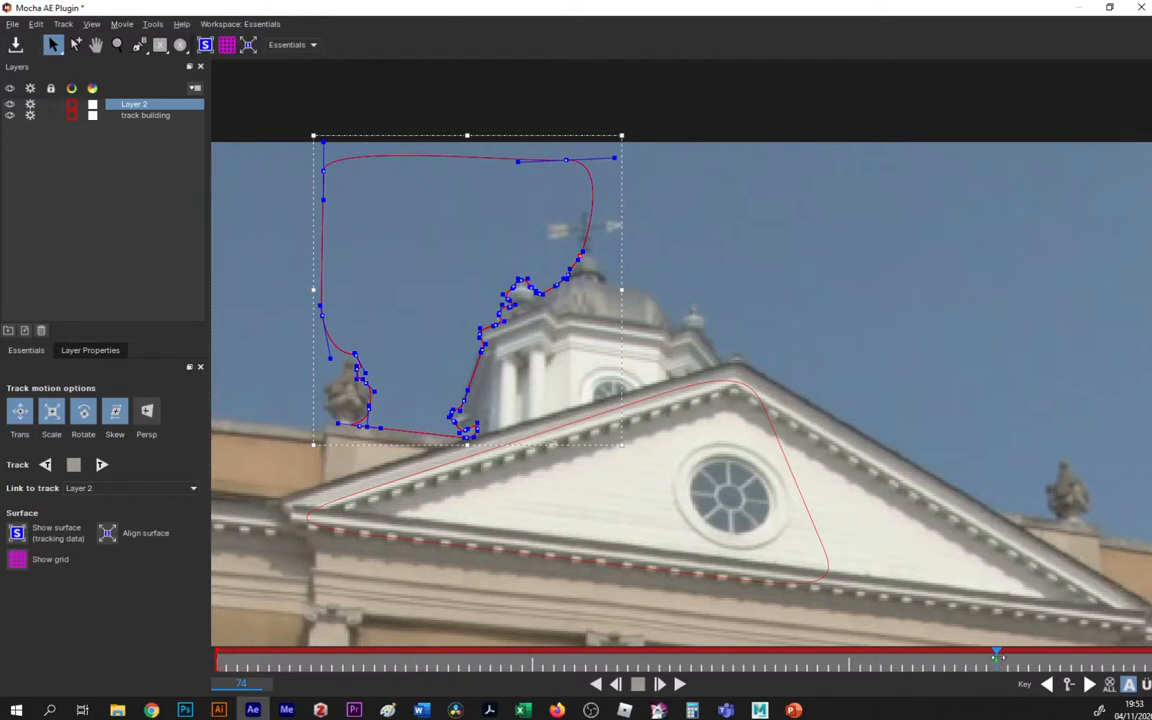
{"action": "mouse_move", "coordinate": [998, 657]}
{"action": "left_mouse_down"}
{"action": "mouse_move", "coordinate": [975, 660]}
{"action": "mouse_move", "coordinate": [986, 661]}
{"action": "left_mouse_up"}
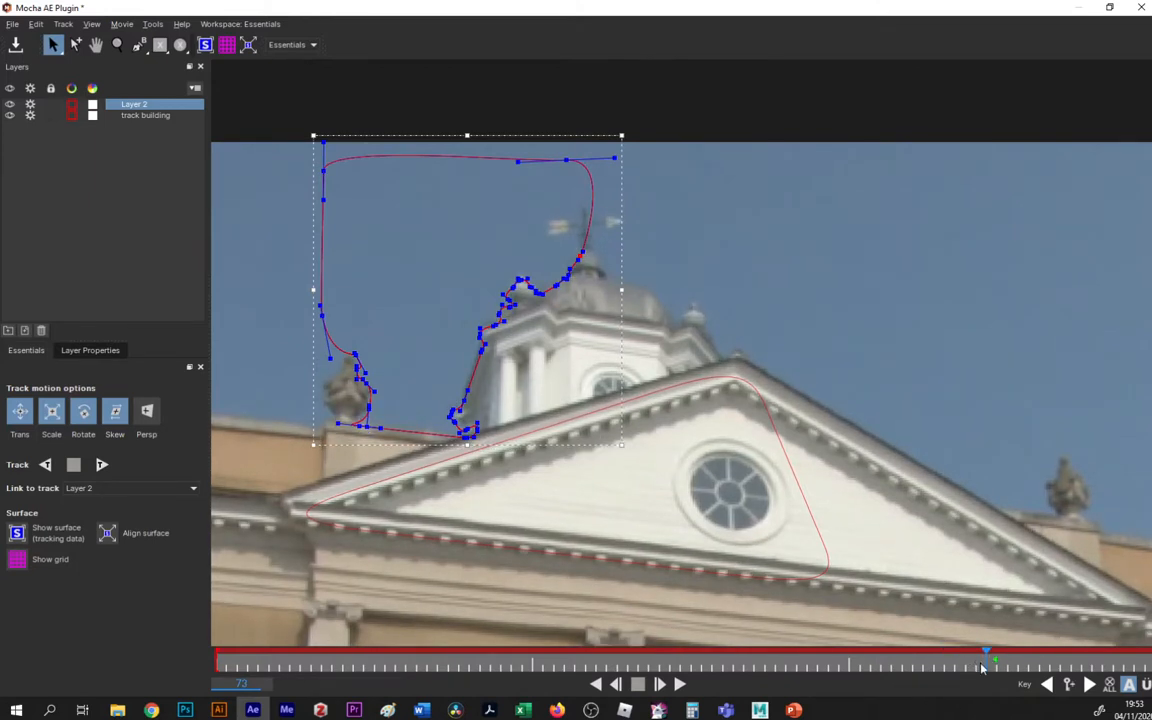
{"action": "left_click_drag", "start_coordinate": [985, 659], "coordinate": [996, 659]}
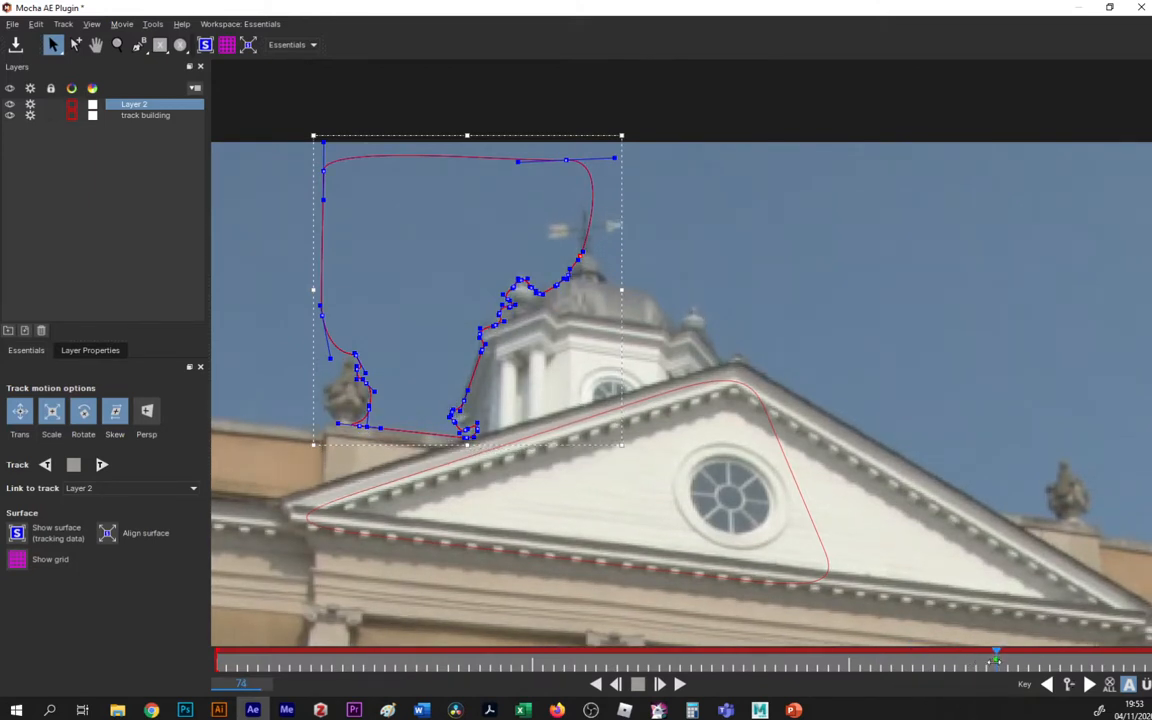
Link the sky spline layer to the track building layer's track and rename it outline roof.
{"action": "left_click", "coordinate": [157, 127]}
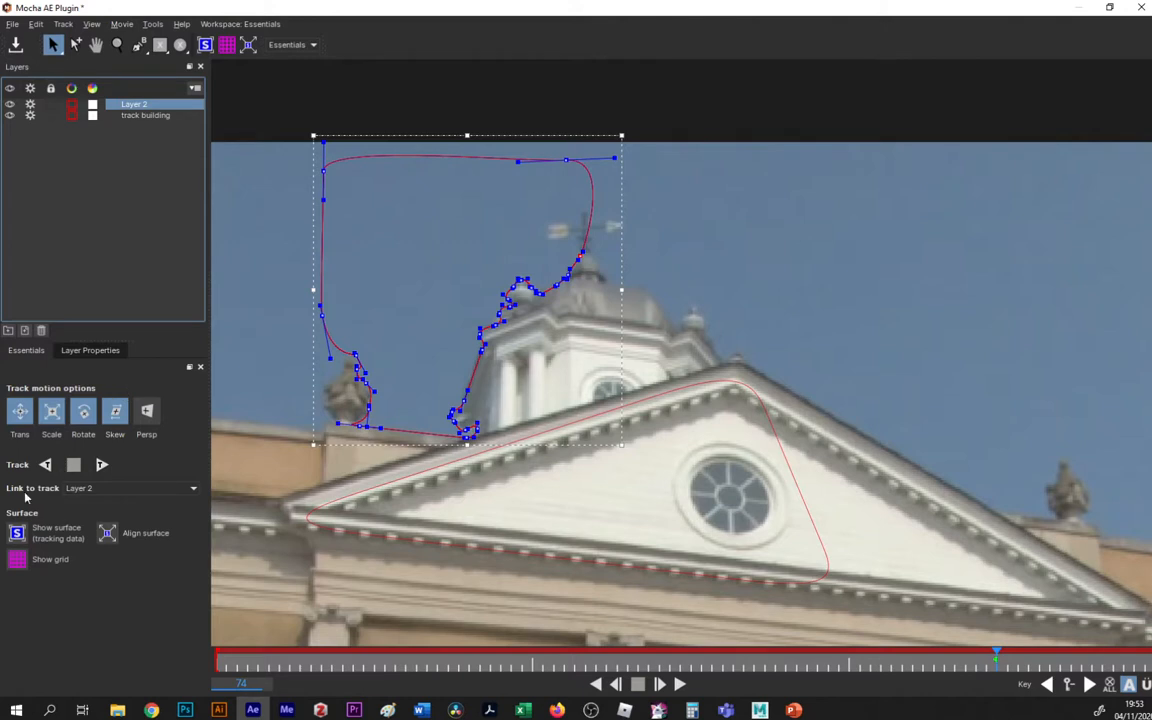
{"action": "left_click", "coordinate": [125, 489]}
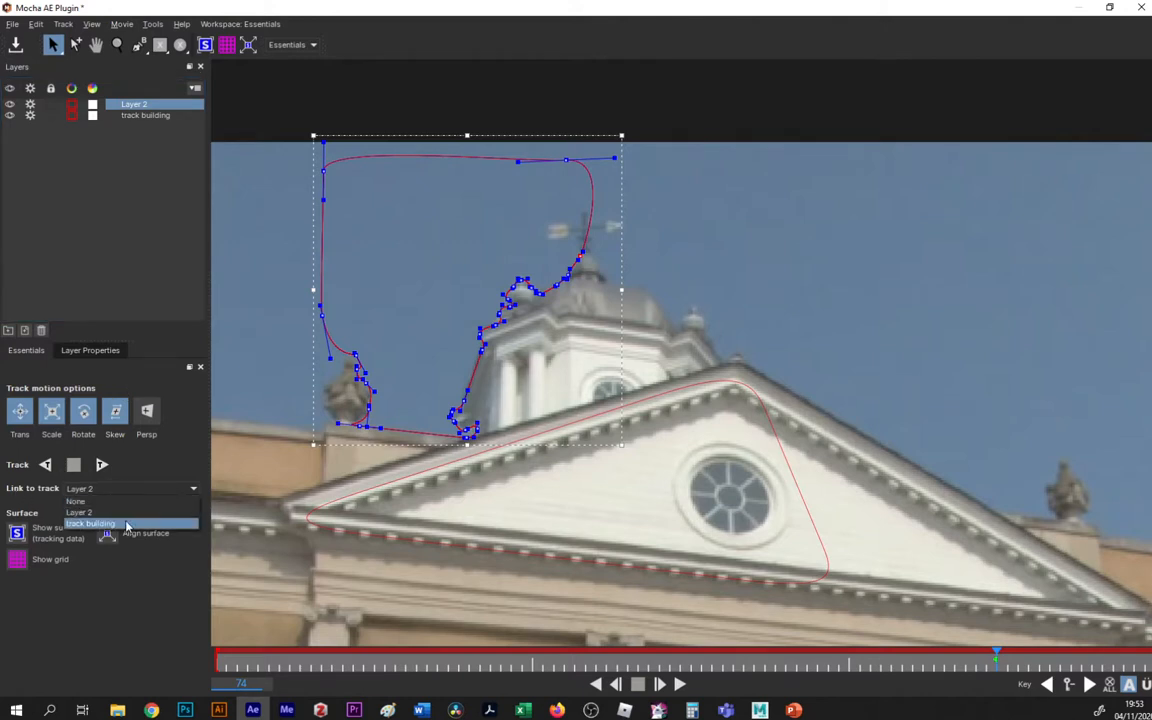
{"action": "left_click", "coordinate": [126, 524]}
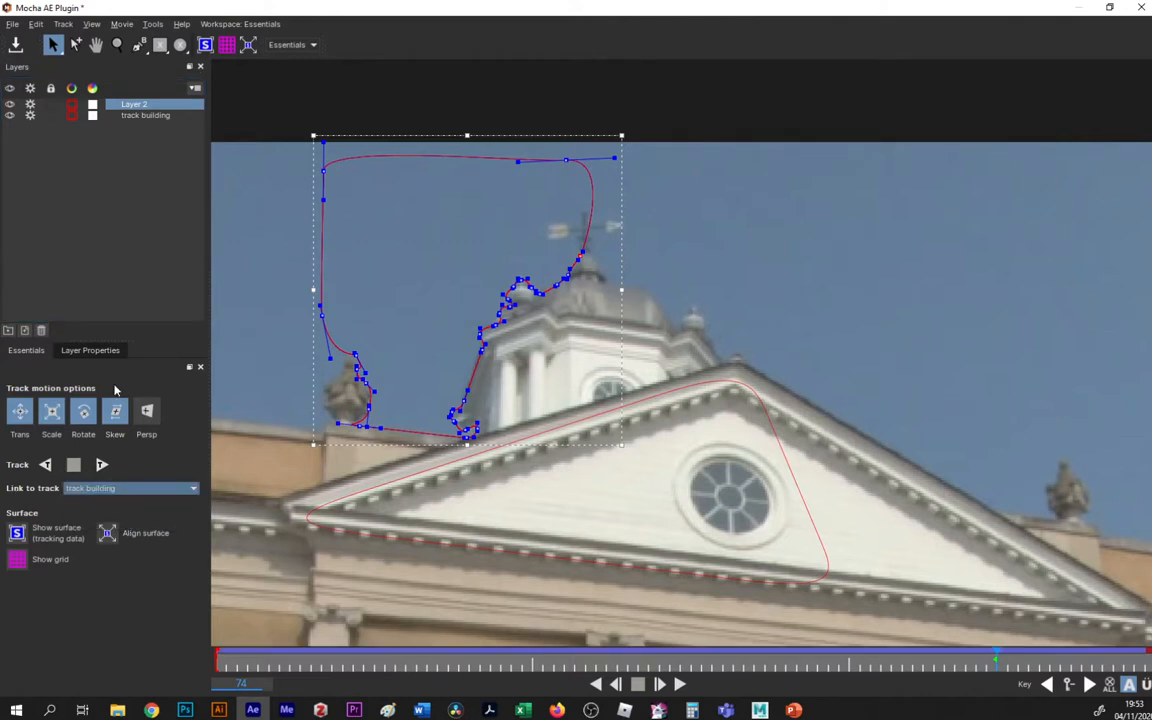
{"action": "double_click", "coordinate": [136, 106]}
{"action": "type", "text": "outline roof"}
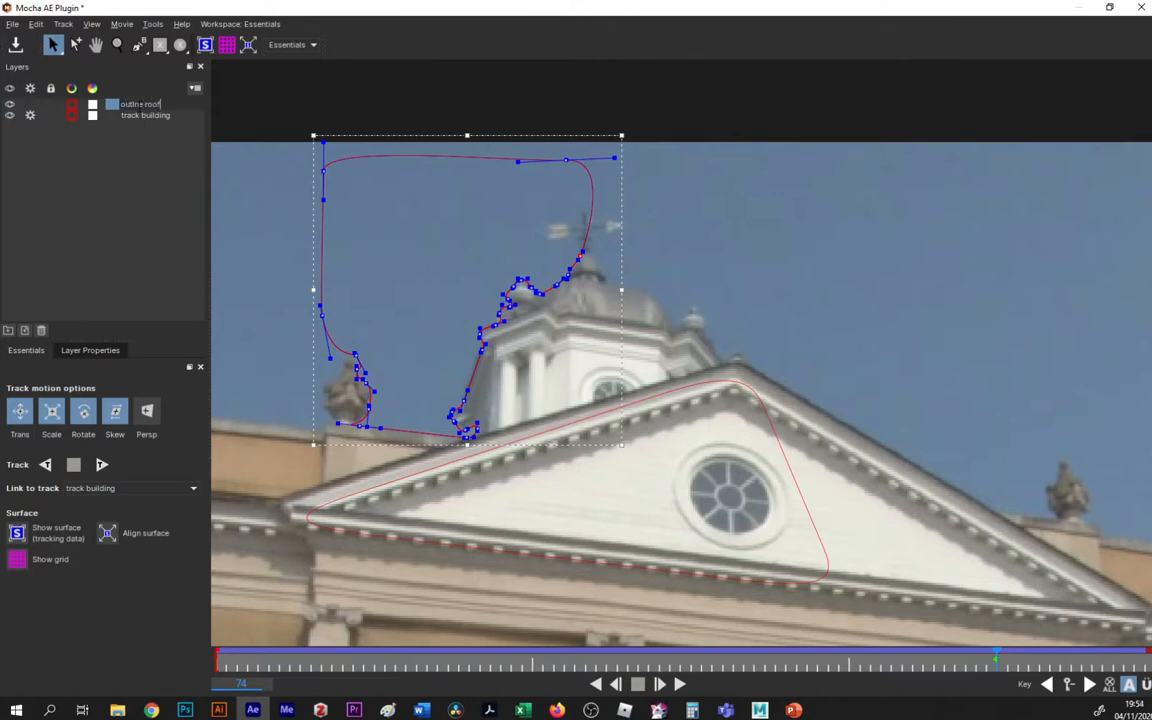
{"action": "left_click", "coordinate": [140, 108]}
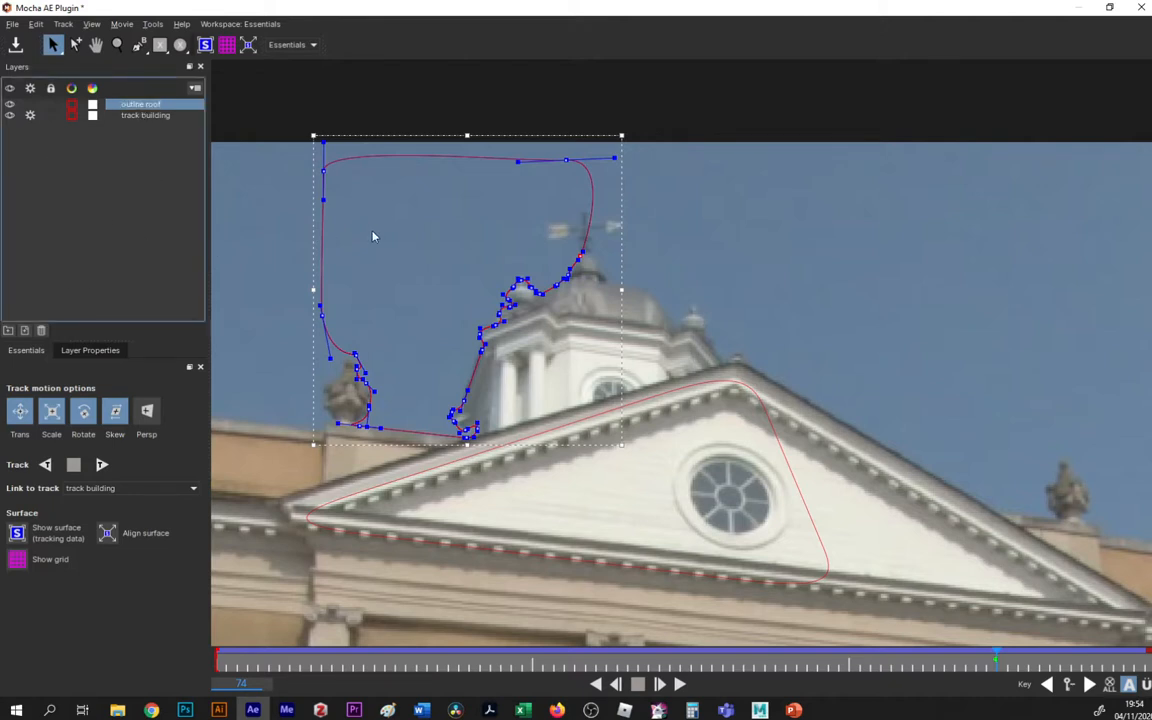
Scrub from frame 74 to 61 and on to 68 to check how the outline roof spline follows the building.
{"action": "left_click_drag", "start_coordinate": [996, 658], "coordinate": [861, 668]}
{"action": "left_click", "coordinate": [90, 24]}
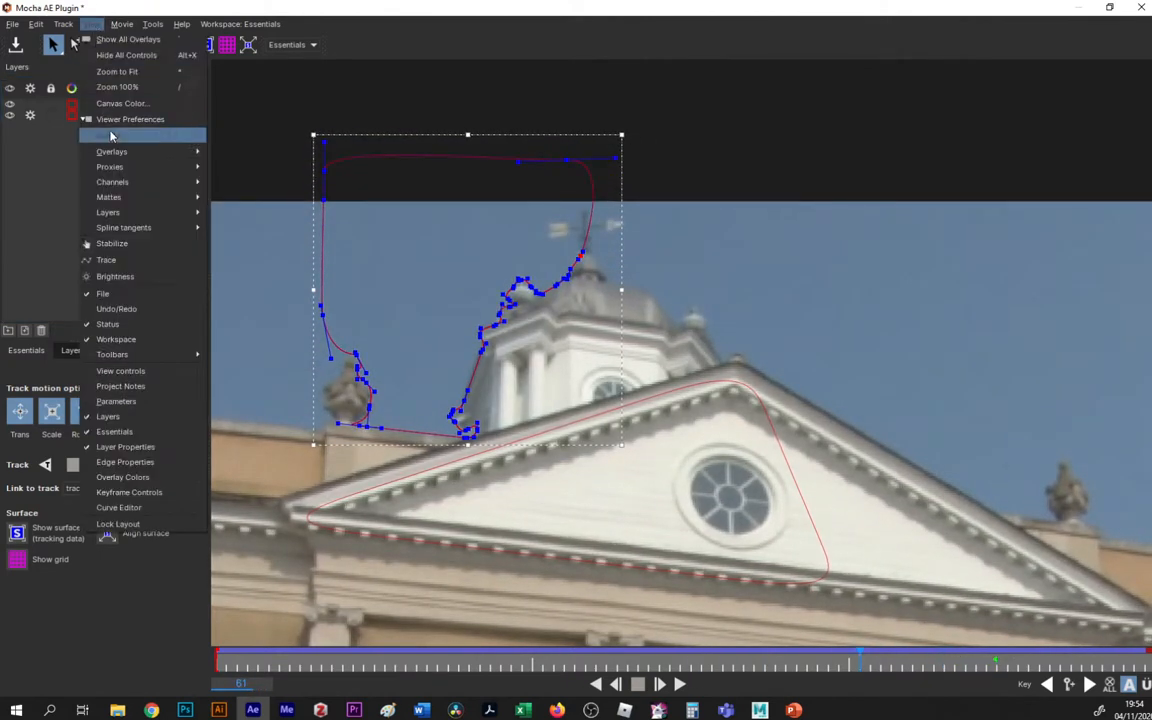
{"action": "left_click", "coordinate": [336, 373]}
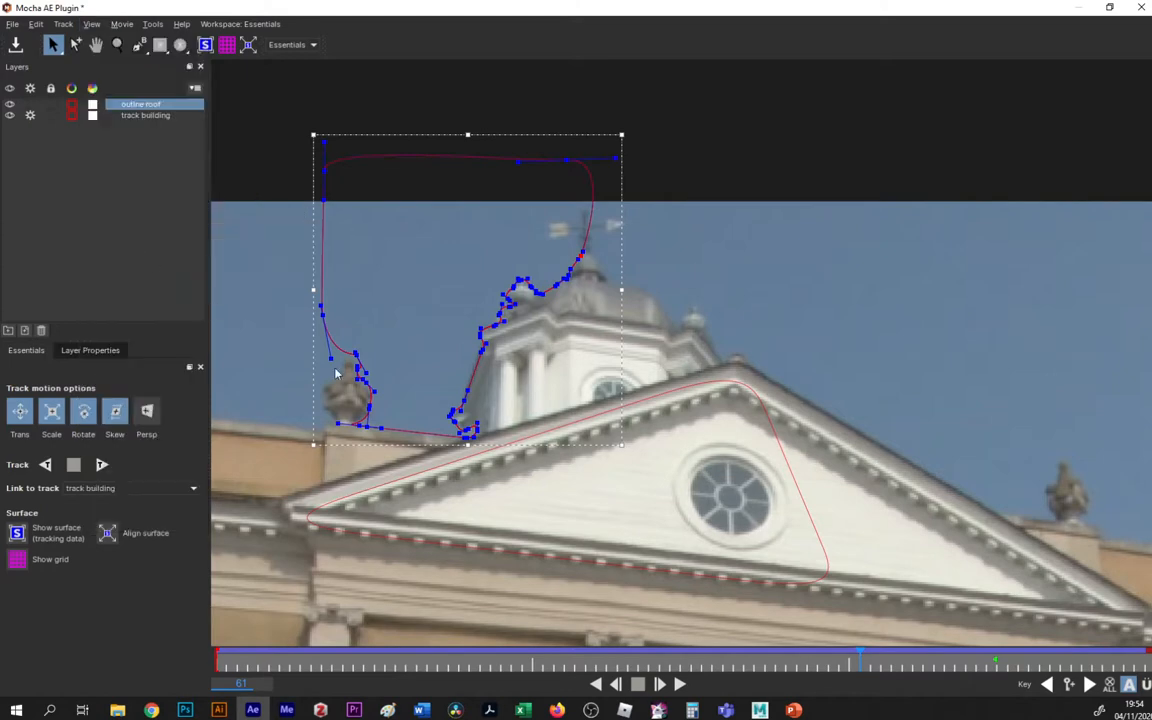
{"action": "key", "text": "z"}
{"action": "left_click_drag", "start_coordinate": [593, 406], "coordinate": [640, 580]}
{"action": "left_click_drag", "start_coordinate": [859, 657], "coordinate": [933, 659]}
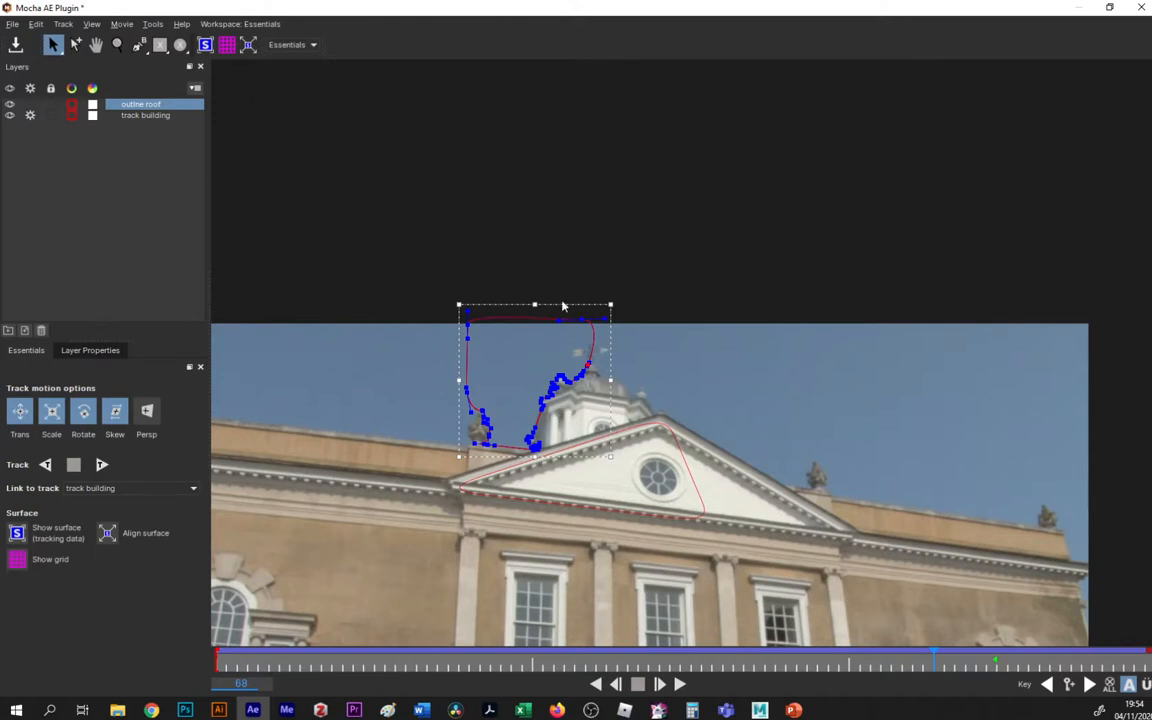
Close Mocha with its changes saved, return to After Effects and make the moon.jpg layer visible.
{"action": "left_click", "coordinate": [1145, 9]}
{"action": "left_click", "coordinate": [776, 384]}
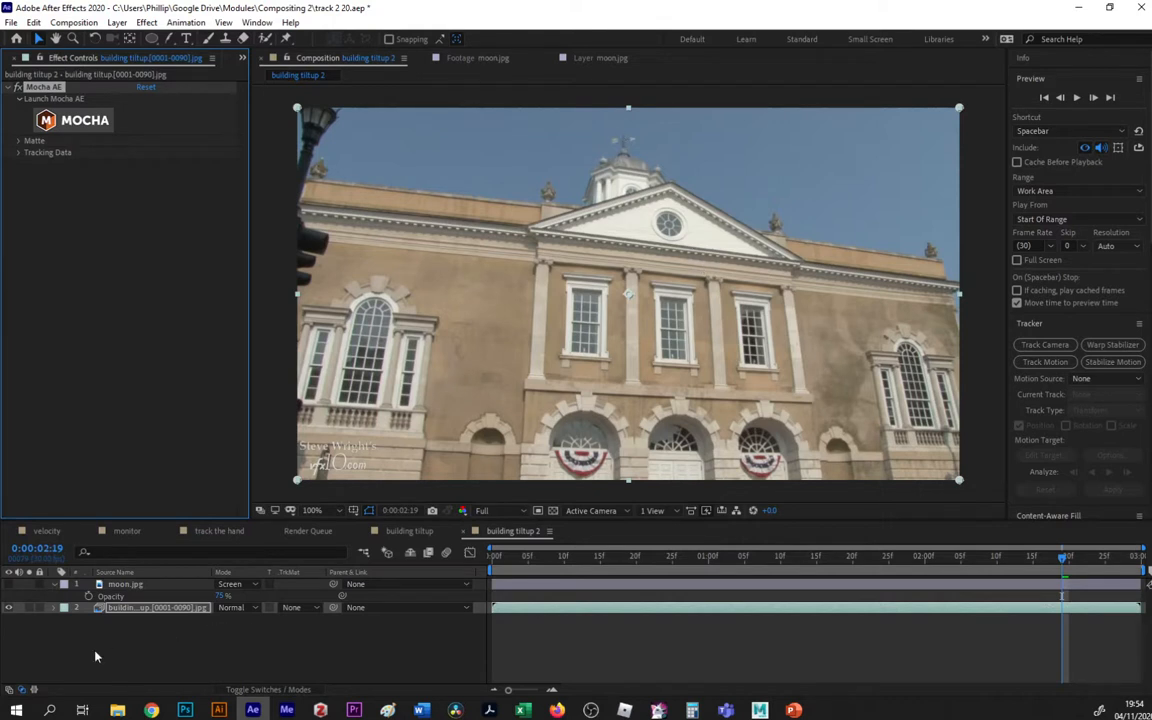
{"action": "left_click", "coordinate": [134, 586]}
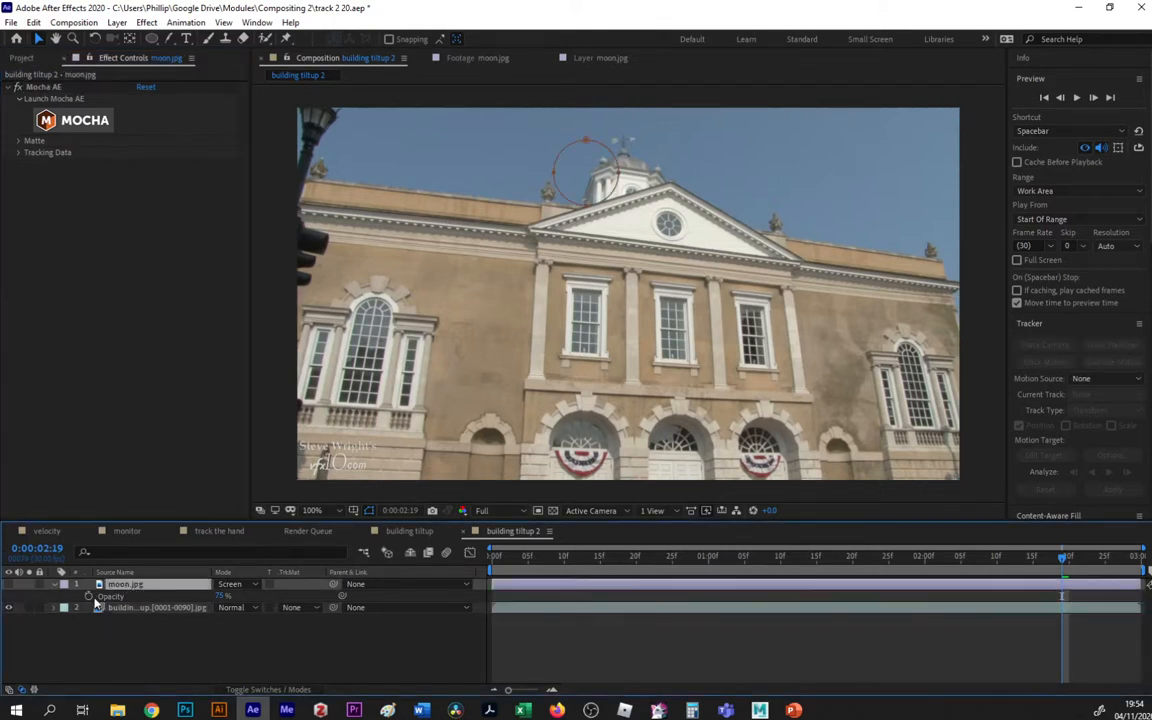
{"action": "left_click", "coordinate": [8, 584]}
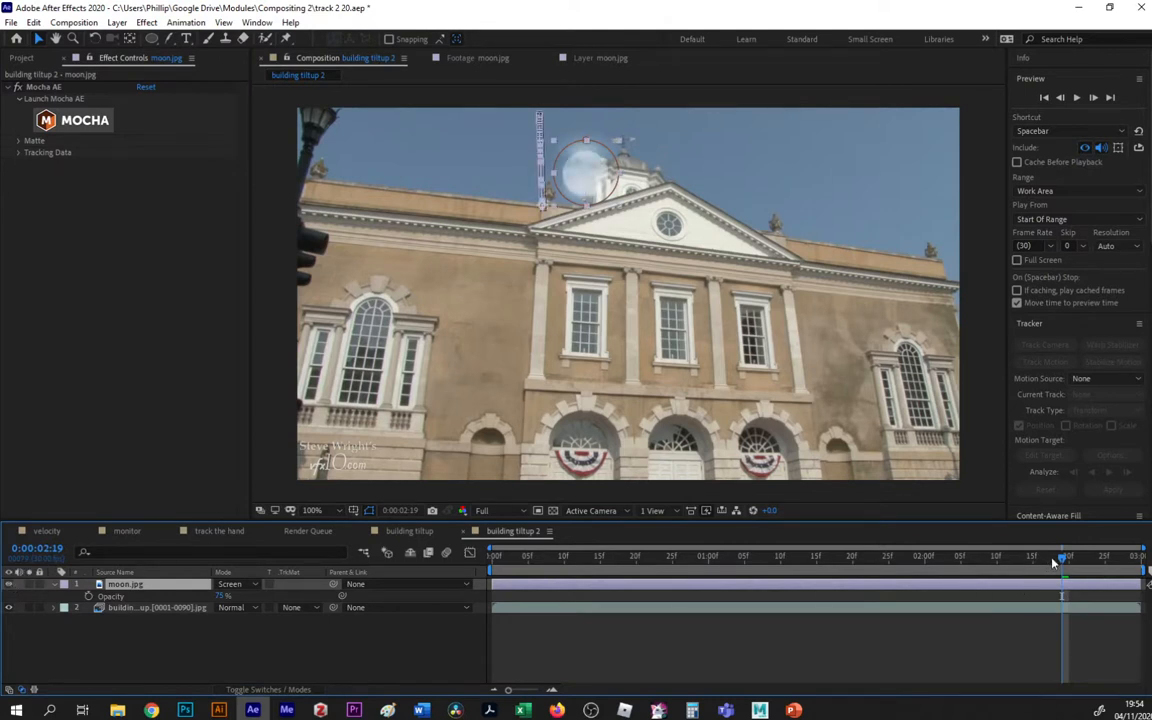
Scrub and preview the end of the shot to check the moon against the cupola.
{"action": "left_click_drag", "start_coordinate": [1060, 557], "coordinate": [841, 566]}
{"action": "key", "text": "space"}
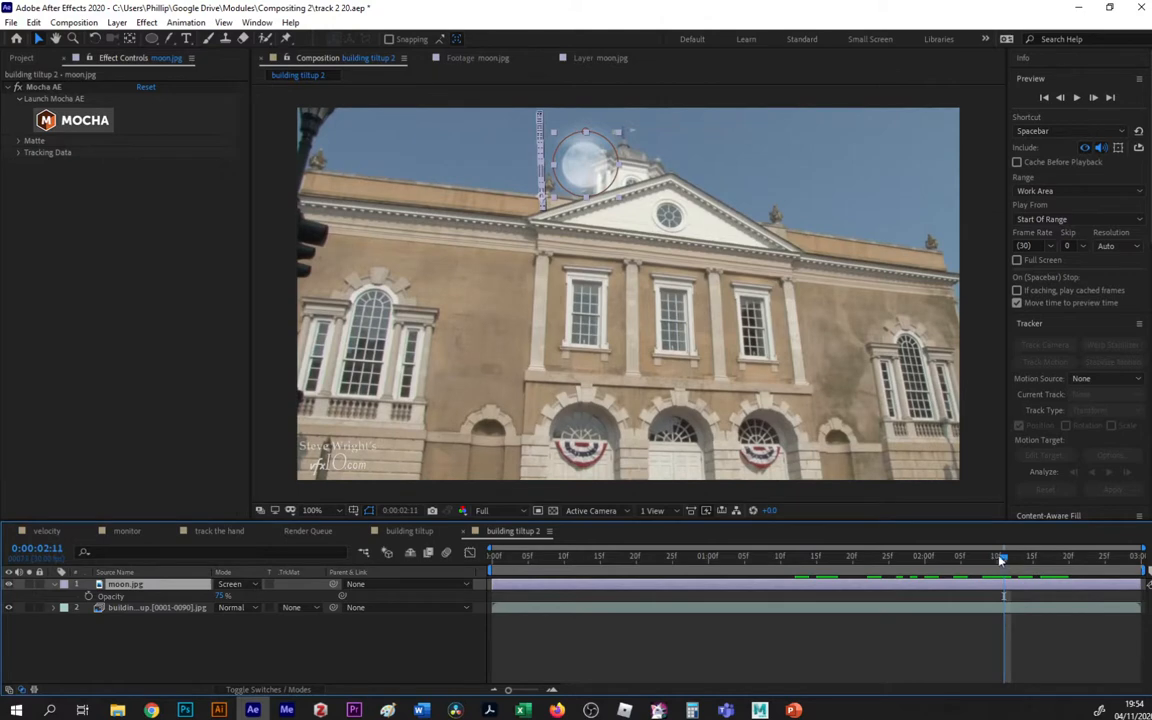
{"action": "mouse_move", "coordinate": [1001, 560]}
{"action": "left_mouse_down"}
{"action": "mouse_move", "coordinate": [813, 560]}
{"action": "mouse_move", "coordinate": [1121, 565]}
{"action": "mouse_move", "coordinate": [860, 564]}
{"action": "mouse_move", "coordinate": [990, 562]}
{"action": "left_mouse_up"}
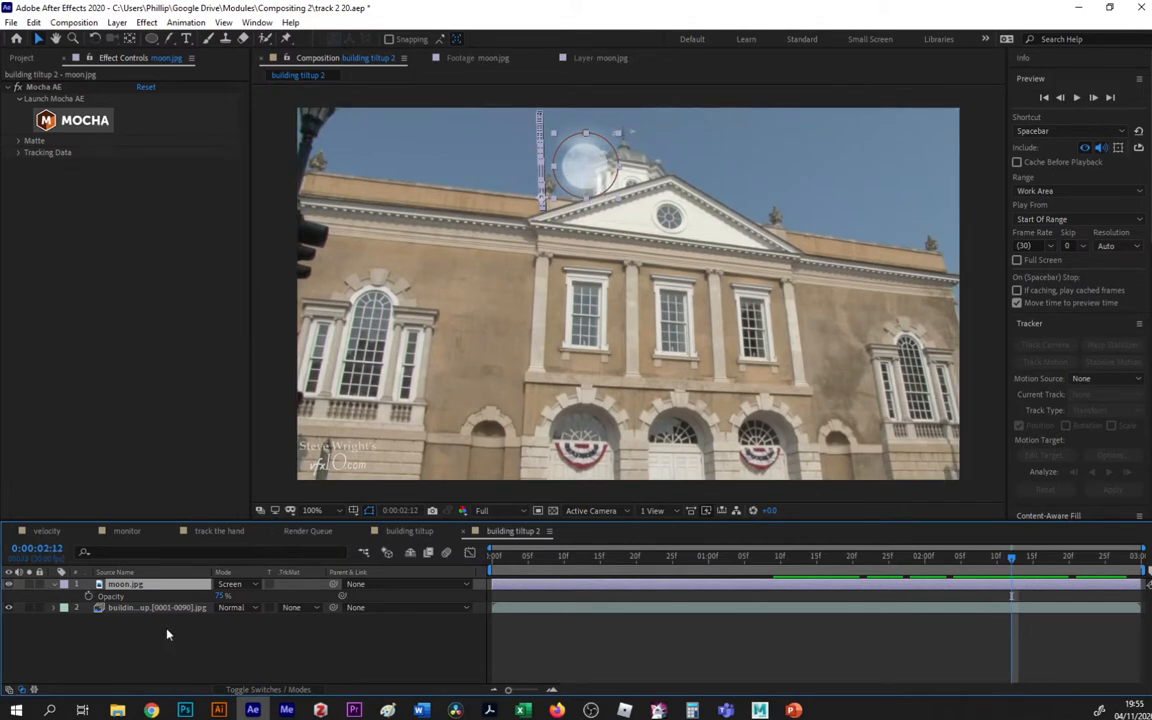
In the building layer's Mocha AE matte settings, hide track building so only outline roof is a visible layer.
{"action": "left_click", "coordinate": [137, 612]}
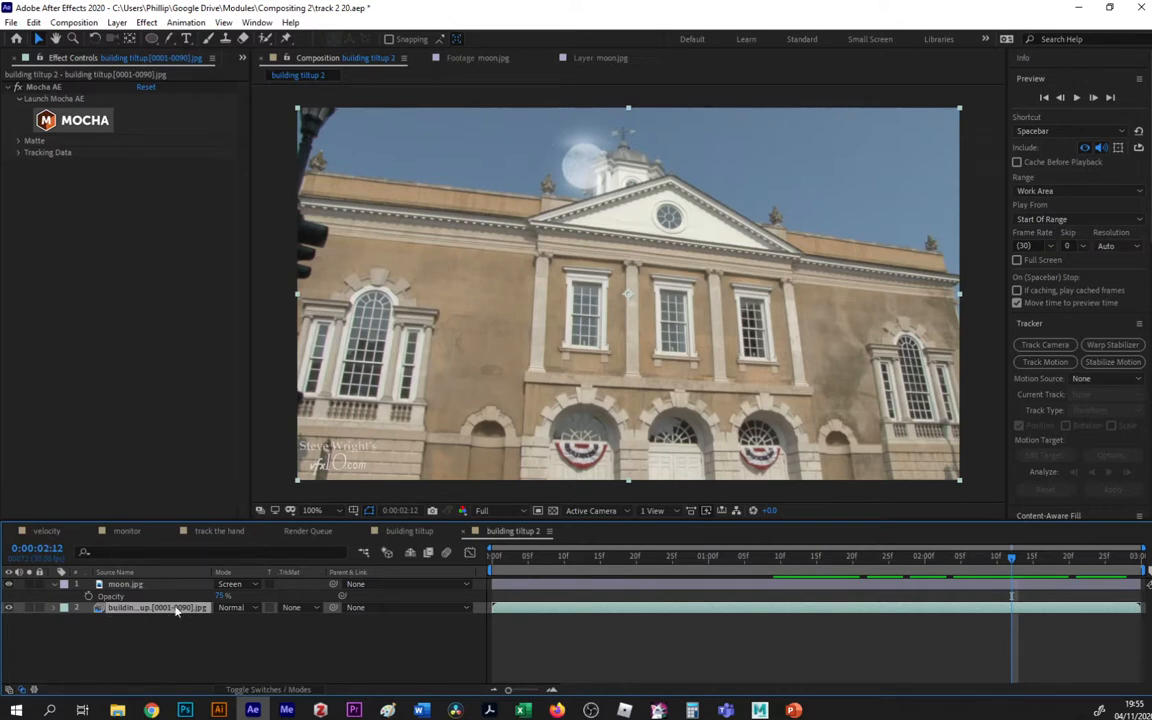
{"action": "left_click", "coordinate": [19, 142]}
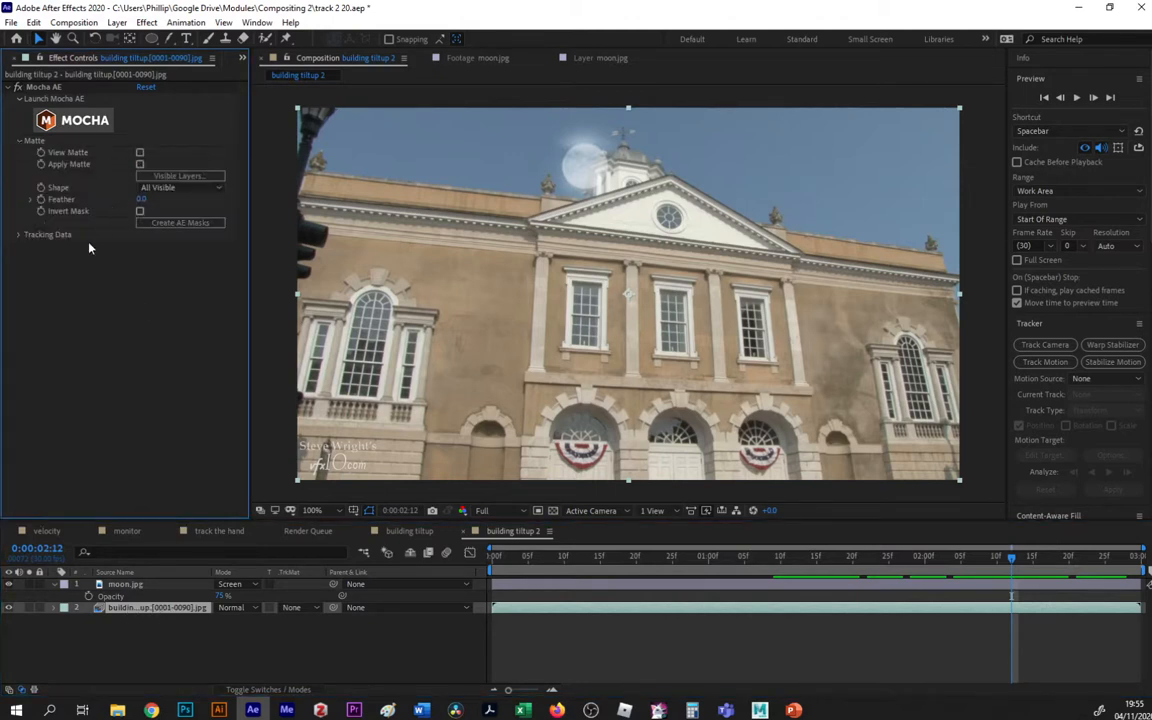
{"action": "left_click", "coordinate": [178, 176]}
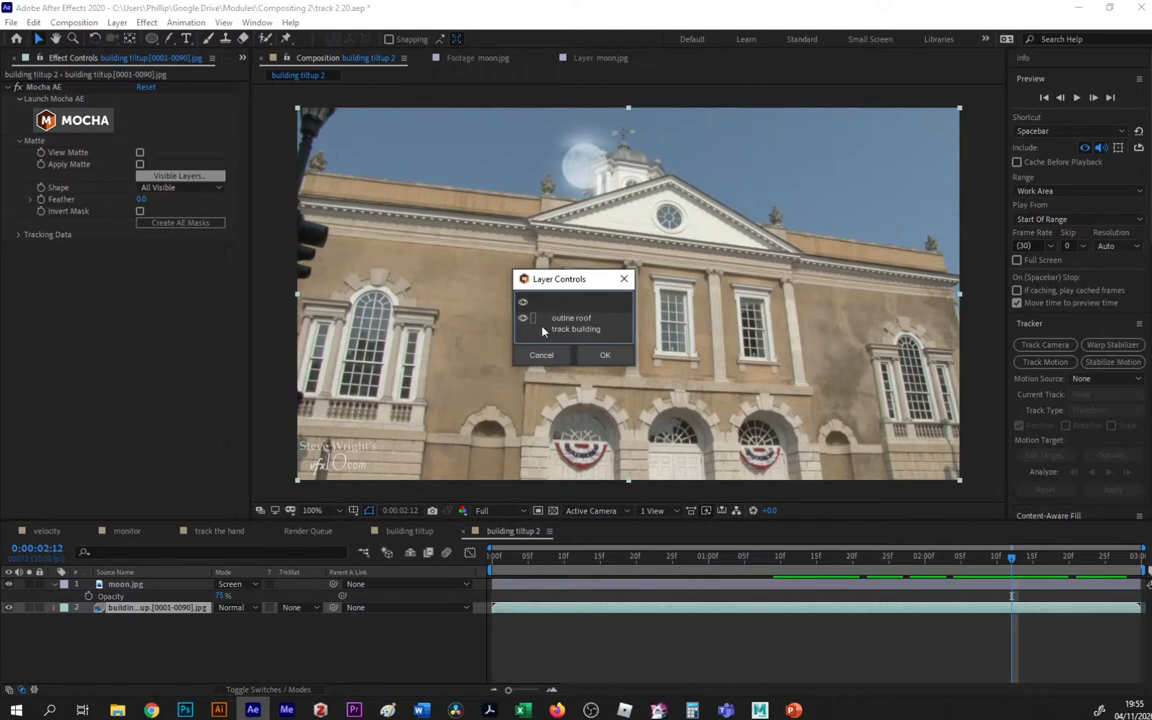
{"action": "left_click", "coordinate": [607, 357]}
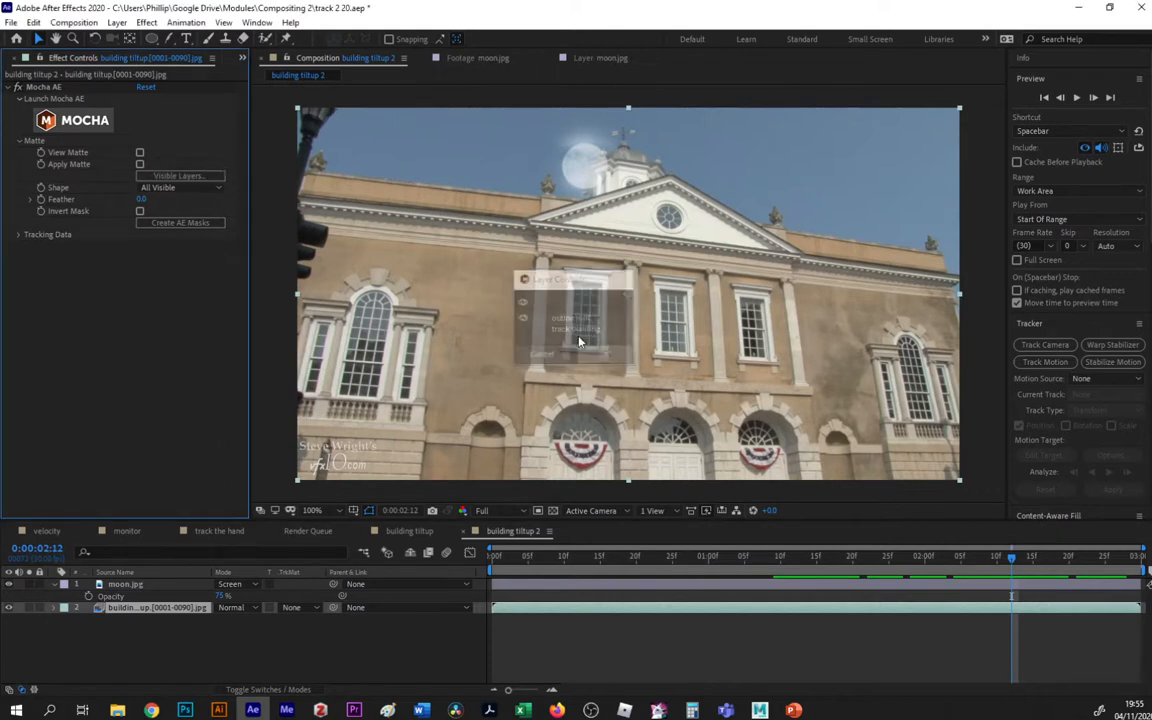
Preview the building layer's matte with View Matte and Apply Matte, turning each one off again.
{"action": "left_click", "coordinate": [140, 155]}
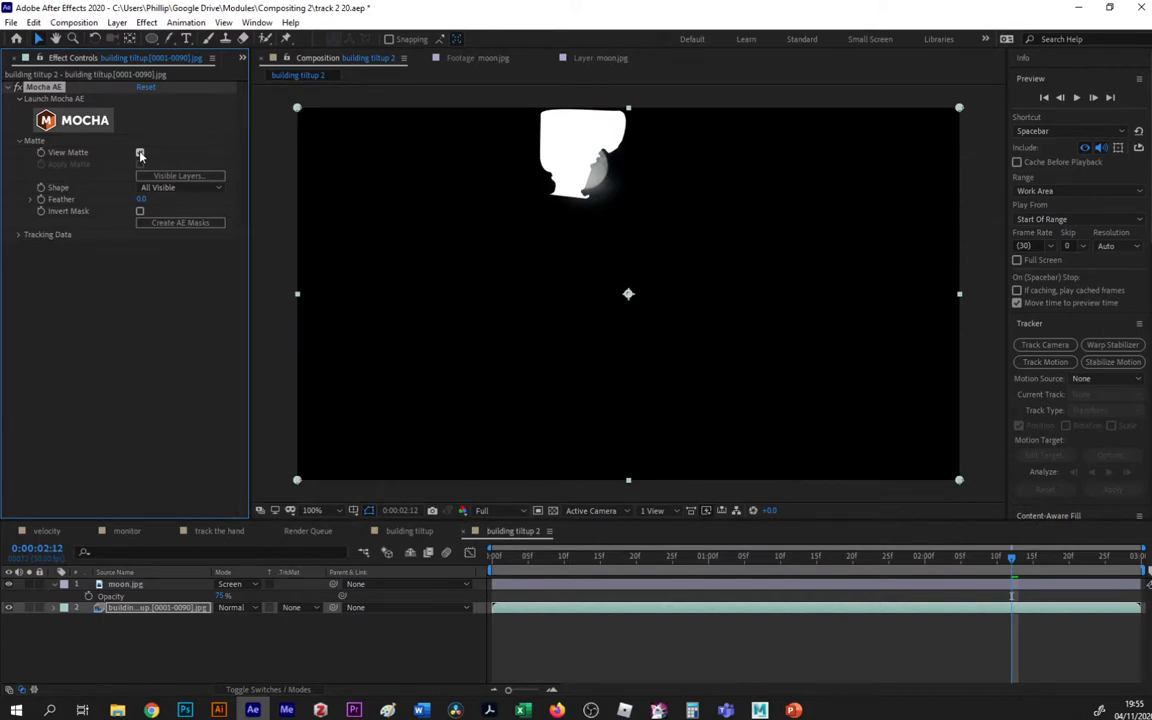
{"action": "left_click", "coordinate": [140, 154]}
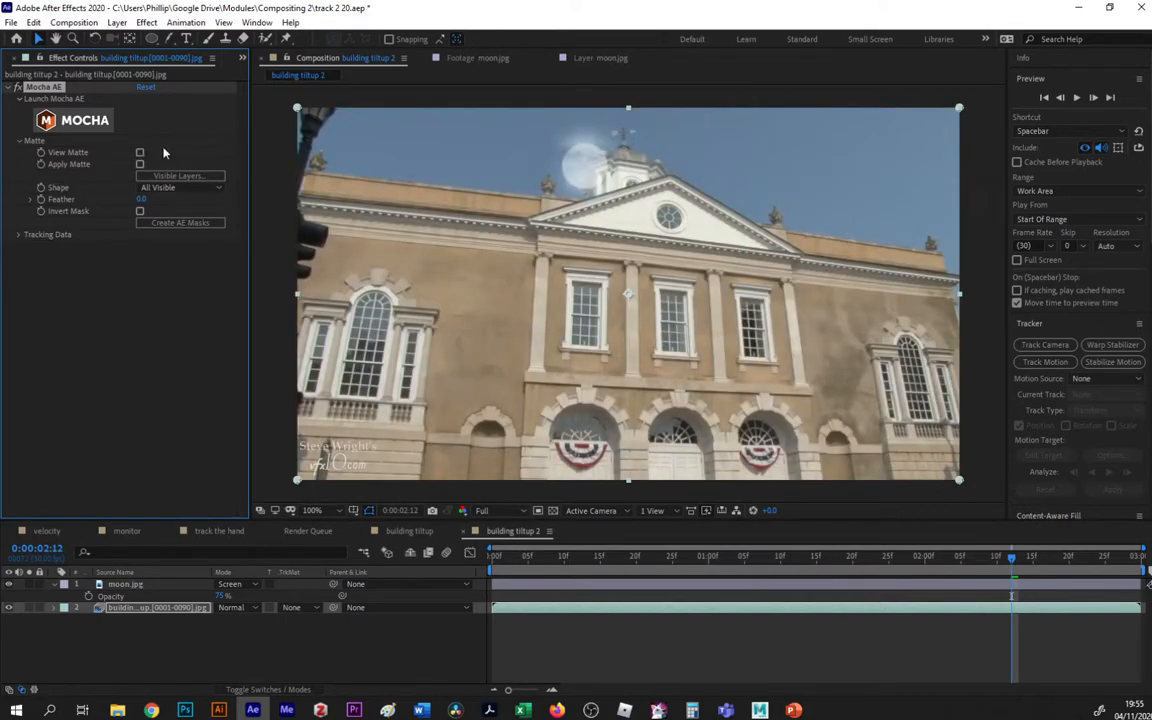
{"action": "left_click", "coordinate": [140, 165]}
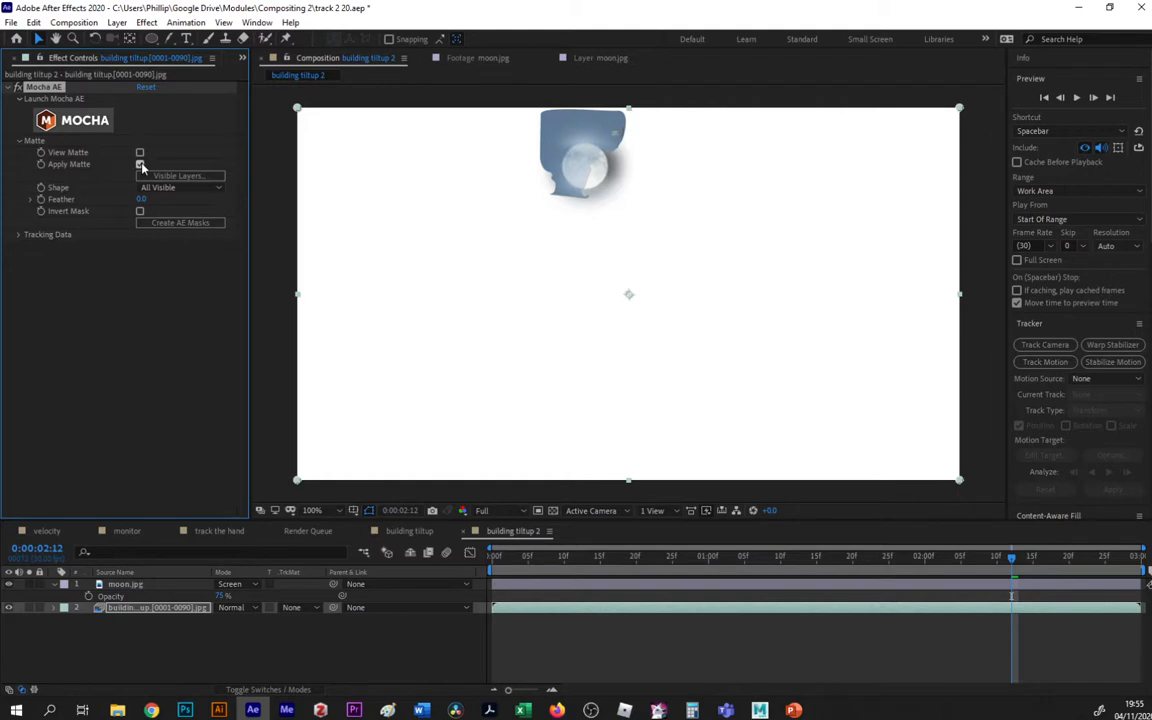
{"action": "left_click", "coordinate": [140, 165]}
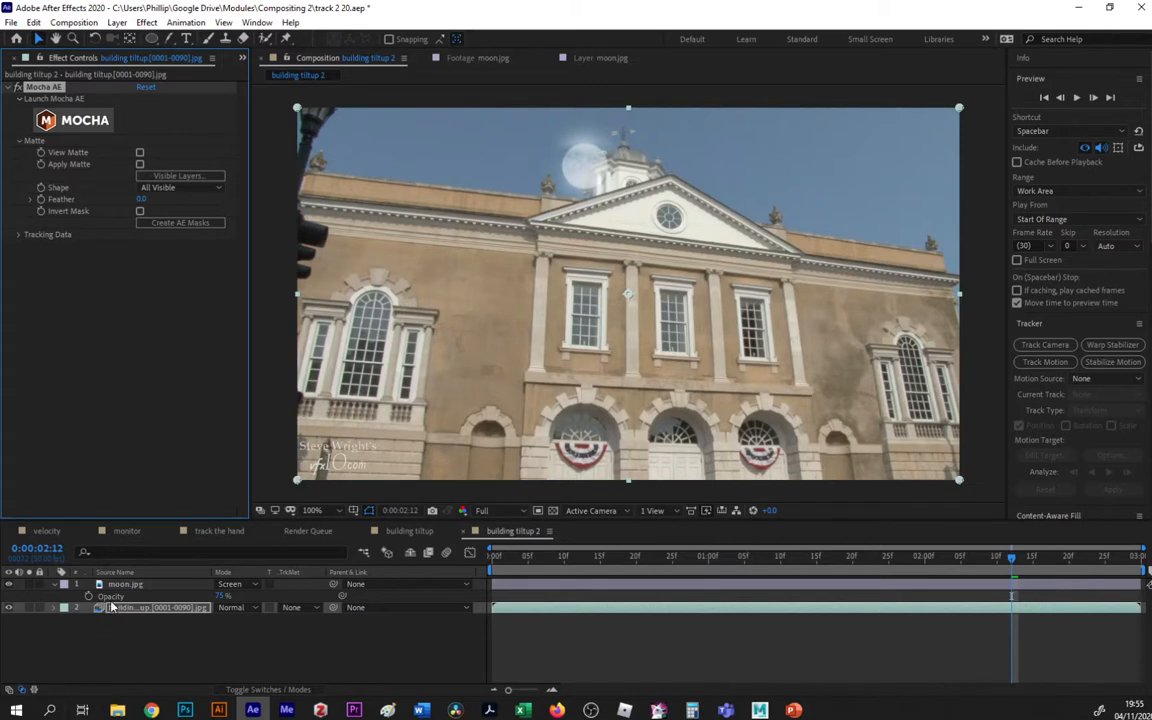
Copy the Mocha AE effect from the building tiltup layer.
{"action": "left_click", "coordinate": [180, 223]}
{"action": "left_click", "coordinate": [142, 609]}
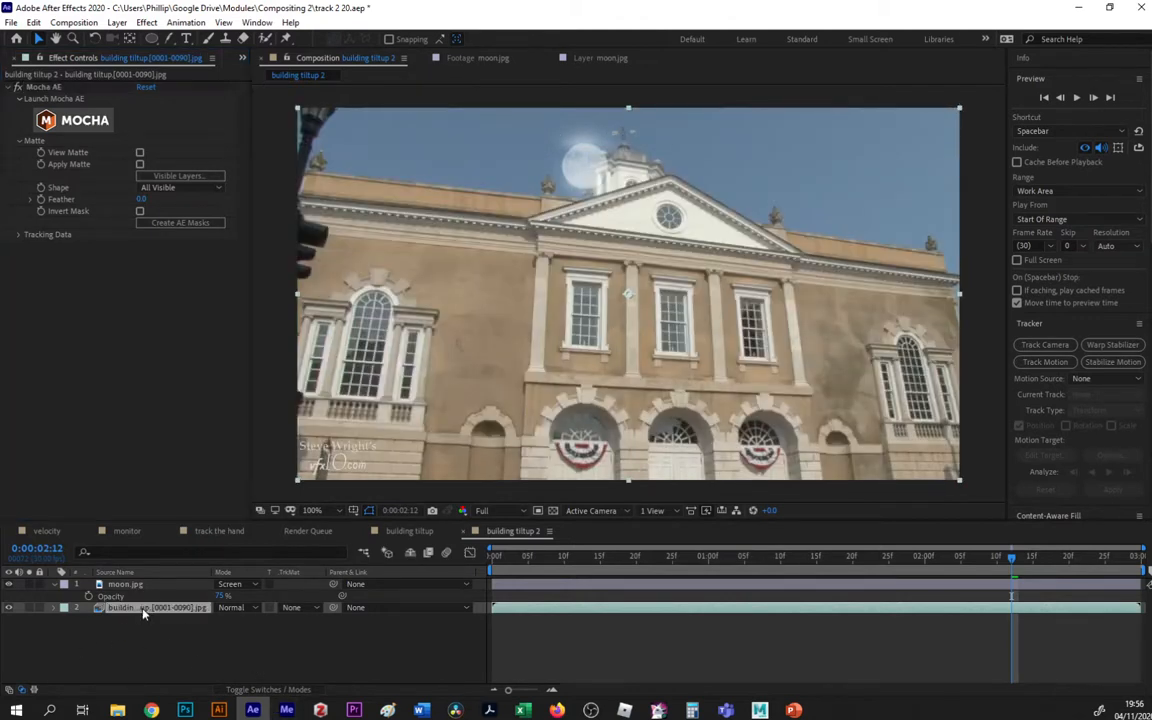
{"action": "left_click", "coordinate": [50, 88]}
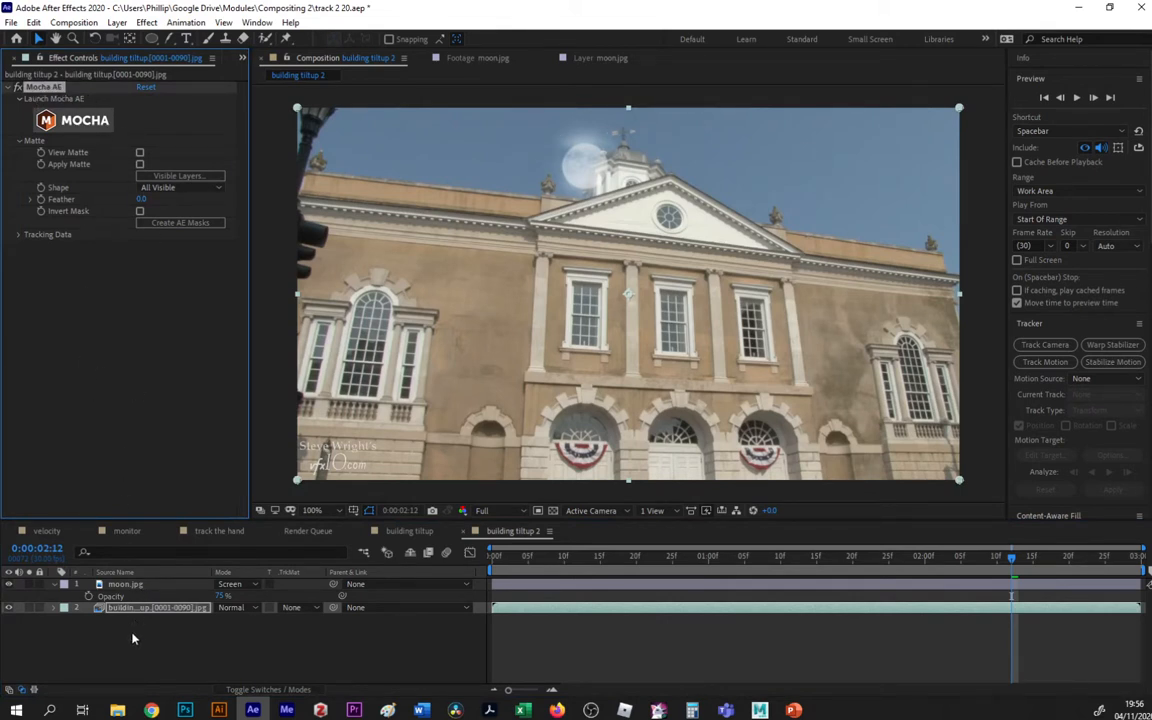
Create a 960 x 540 px yellow solid named trackmatte moon above the moon layer and turn off its visibility.
{"action": "right_click", "coordinate": [133, 638]}
{"action": "mouse_move", "coordinate": [195, 479]}
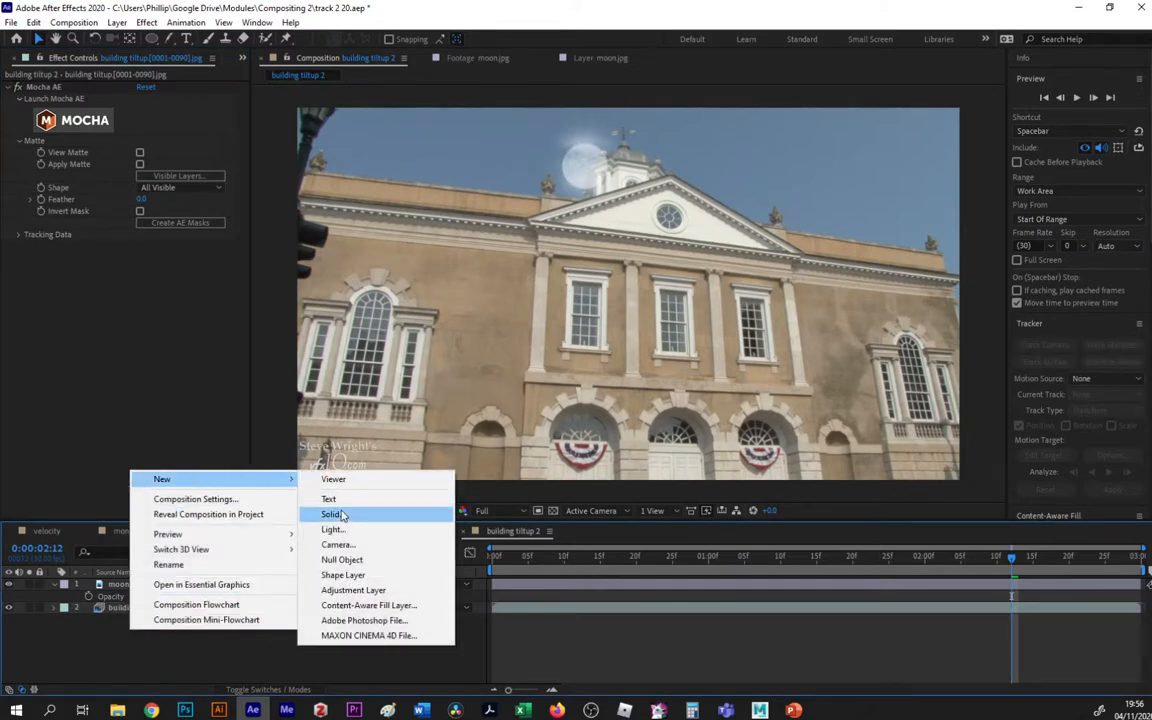
{"action": "left_click", "coordinate": [342, 515]}
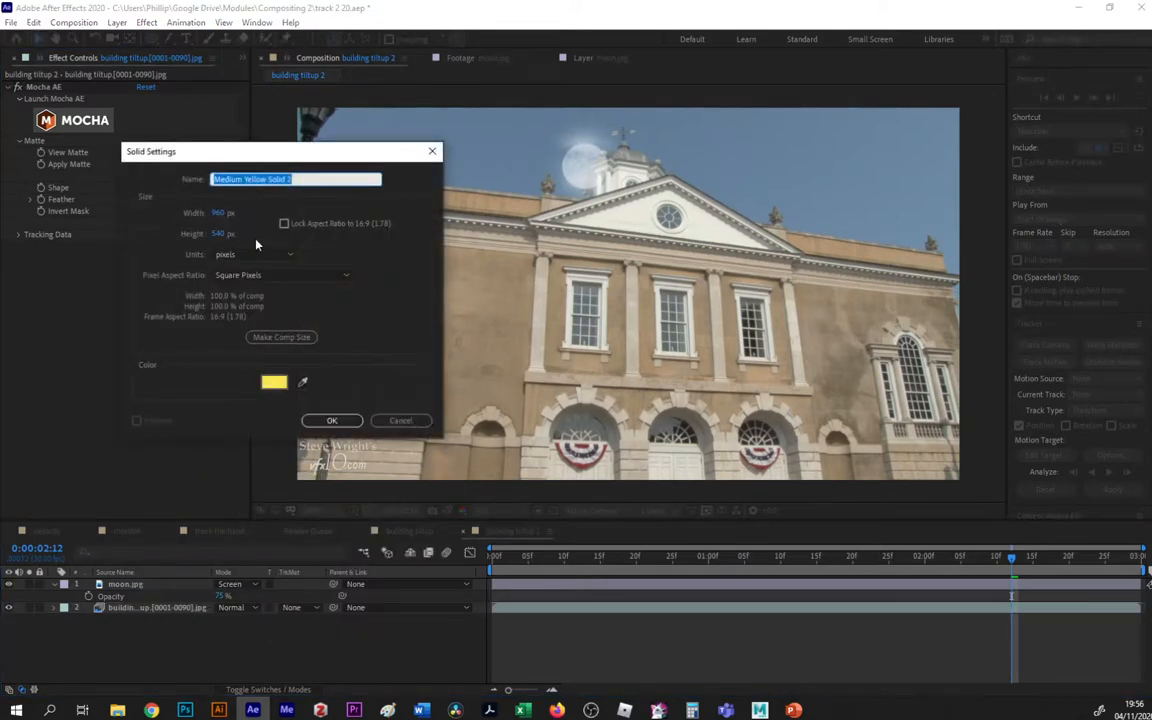
{"action": "type", "text": "trackmatte moon"}
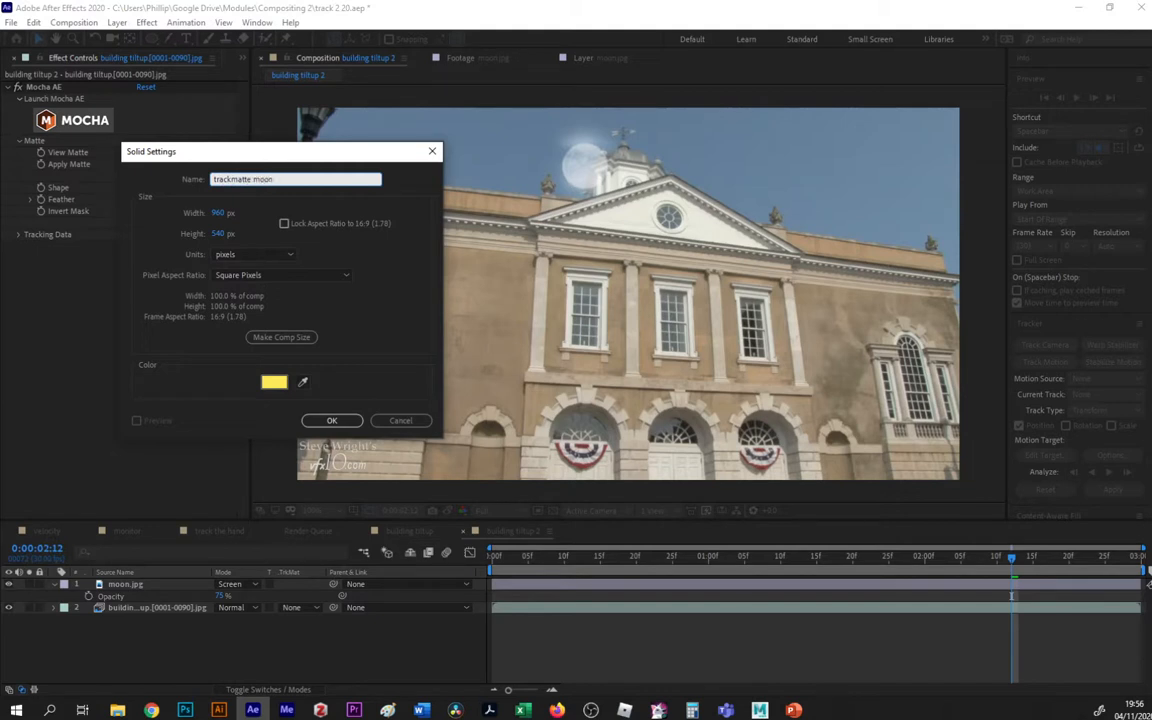
{"action": "key", "text": "Return"}
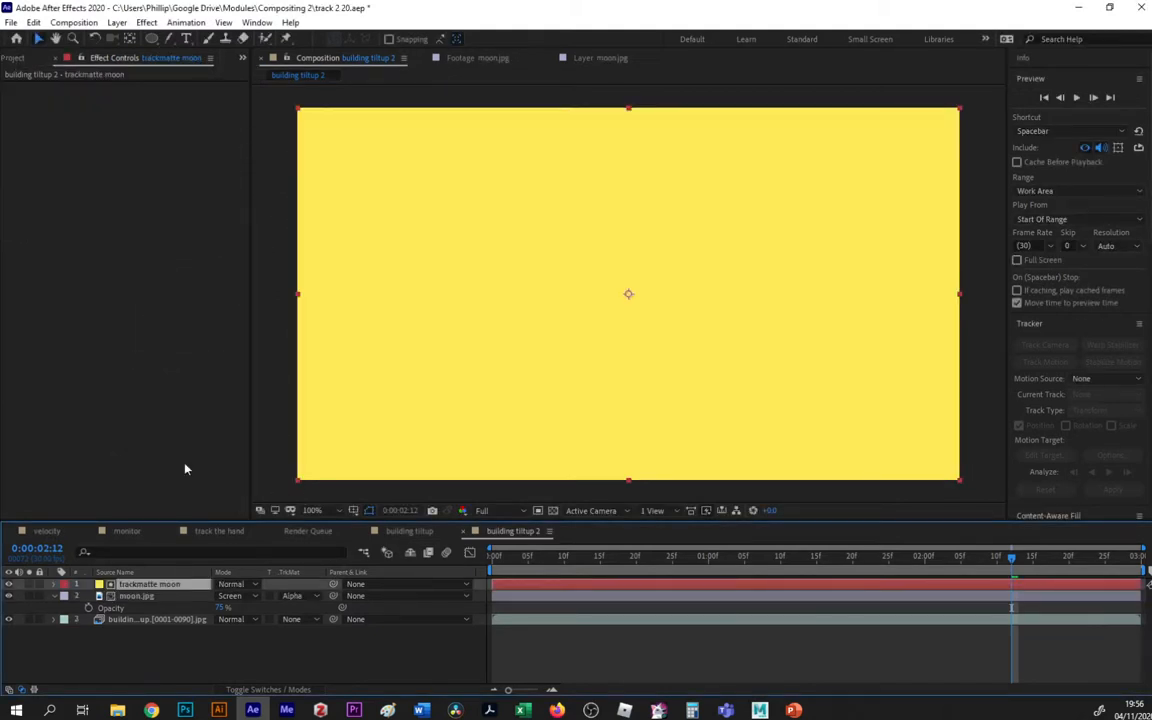
{"action": "left_click", "coordinate": [9, 584]}
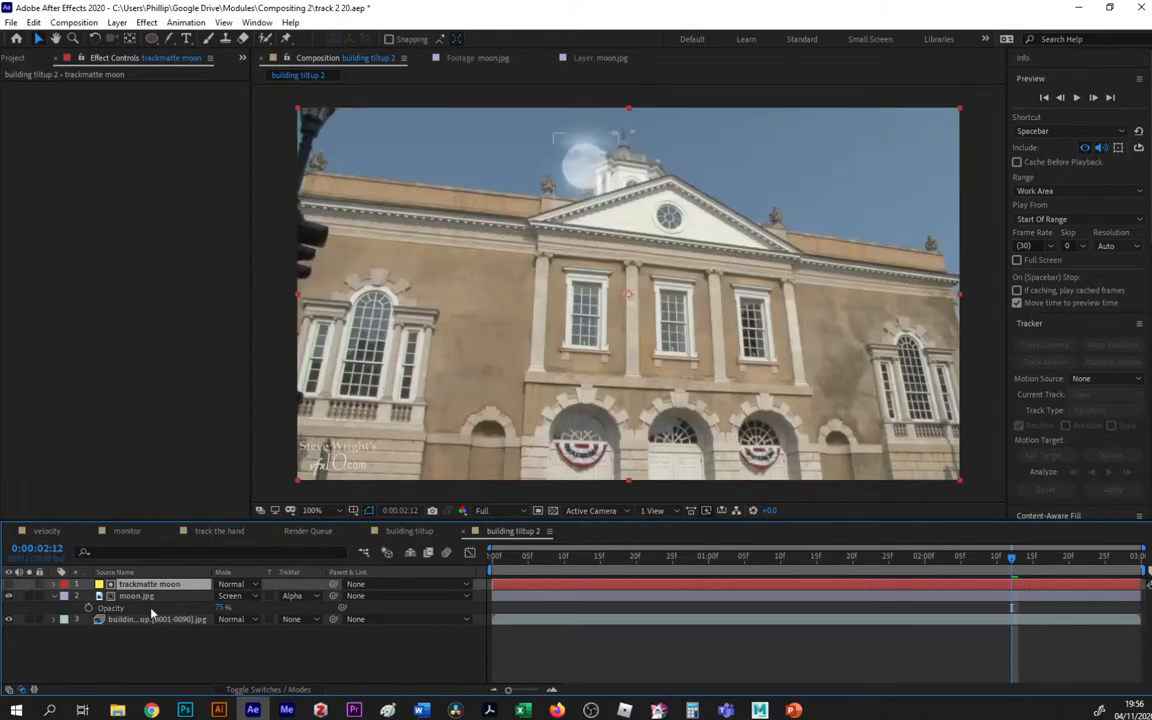
Paste the Mocha AE effect onto the trackmatte moon solid and set the moon layer's track matte to None.
{"action": "left_click", "coordinate": [65, 163]}
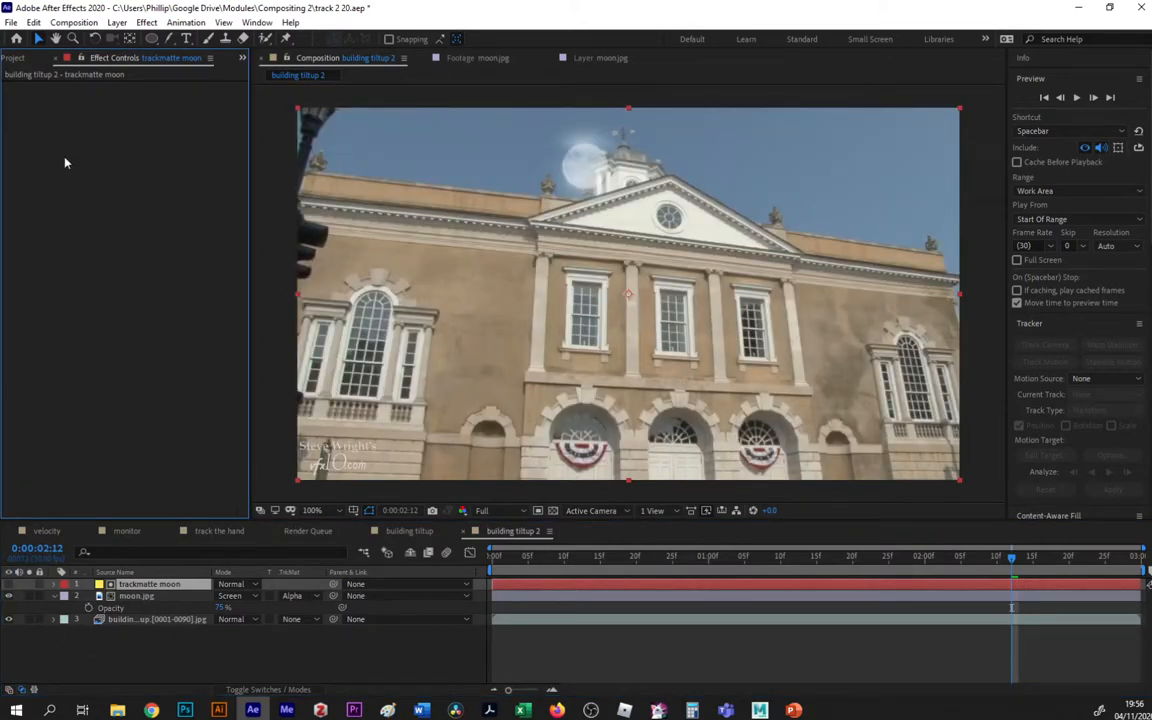
{"action": "key", "text": "ctrl+v"}
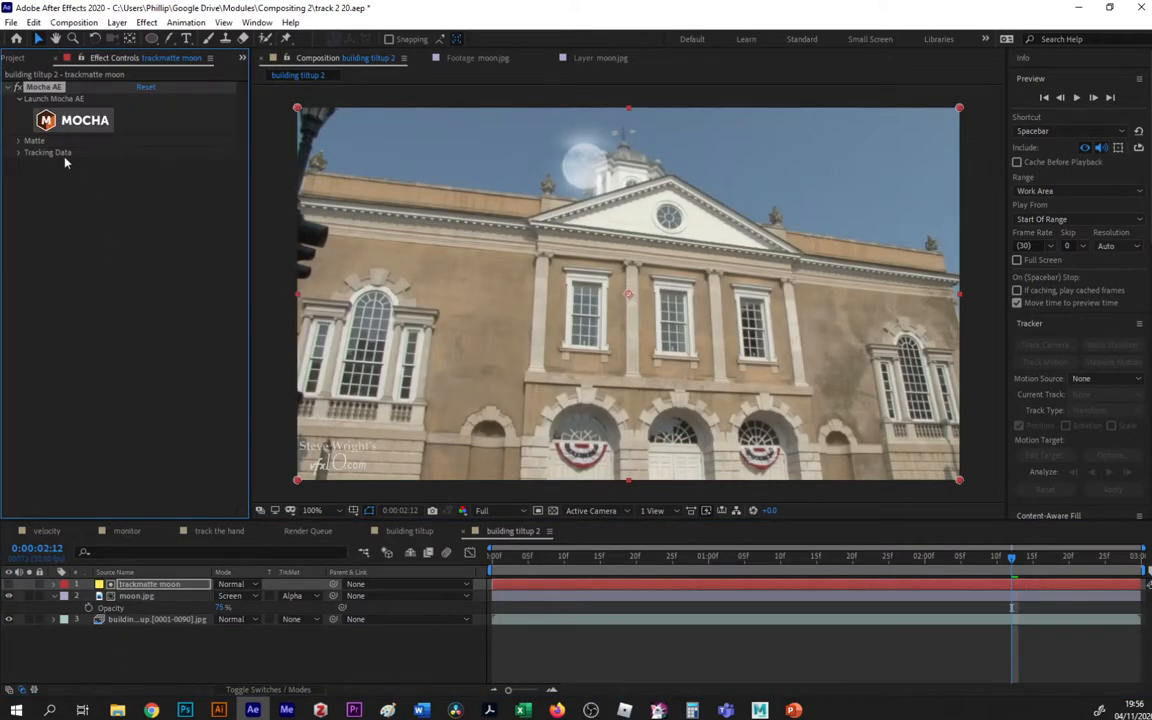
{"action": "left_click", "coordinate": [291, 596]}
{"action": "left_click", "coordinate": [320, 611]}
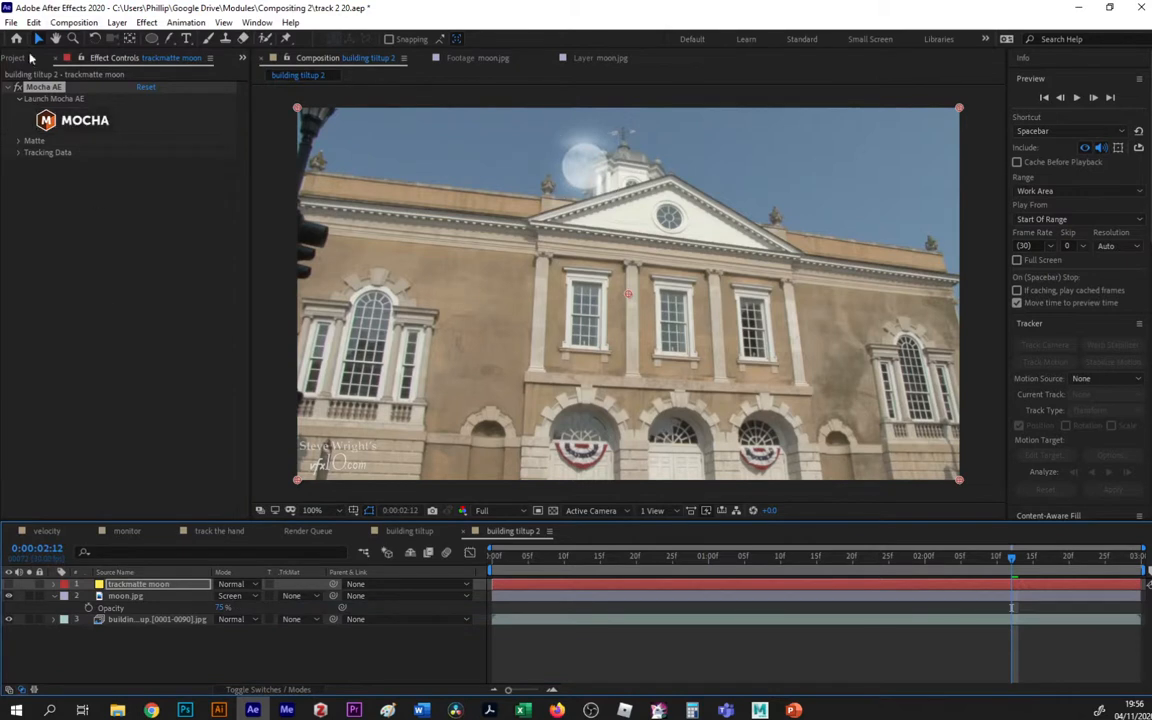
Rename the solid's Mocha AE effect as matte moon and expand its Matte settings.
{"action": "double_click", "coordinate": [42, 86]}
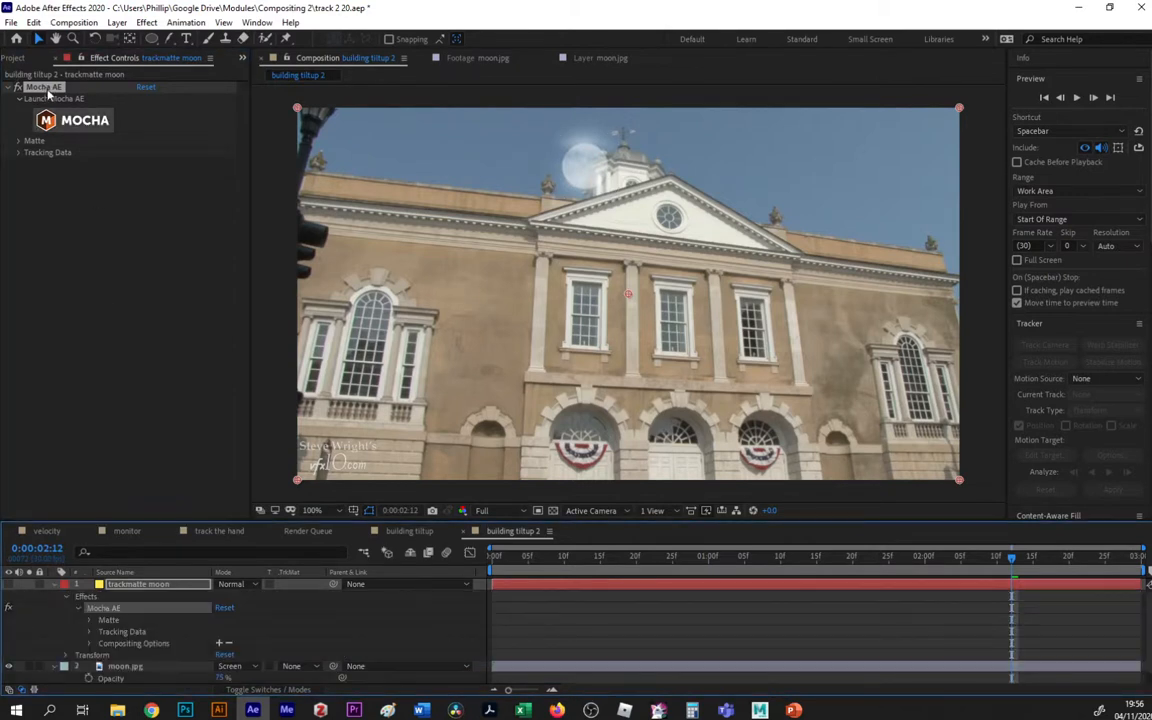
{"action": "key", "text": "Return"}
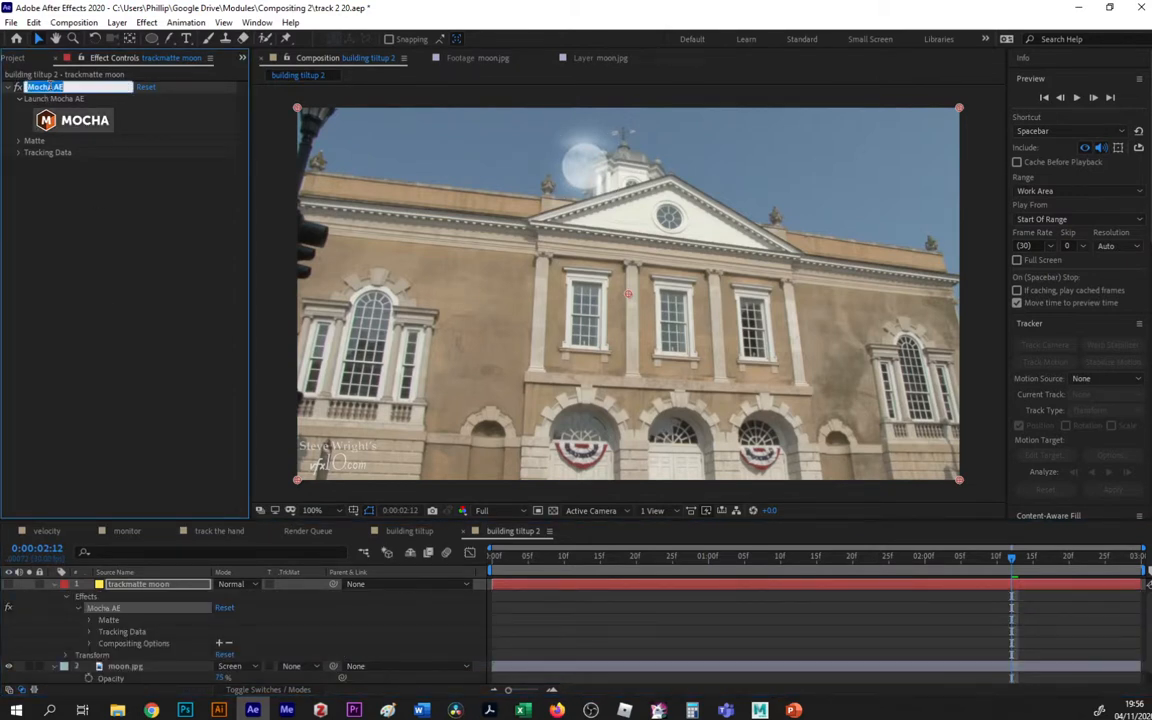
{"action": "type", "text": "matte moon"}
{"action": "key", "text": "Return"}
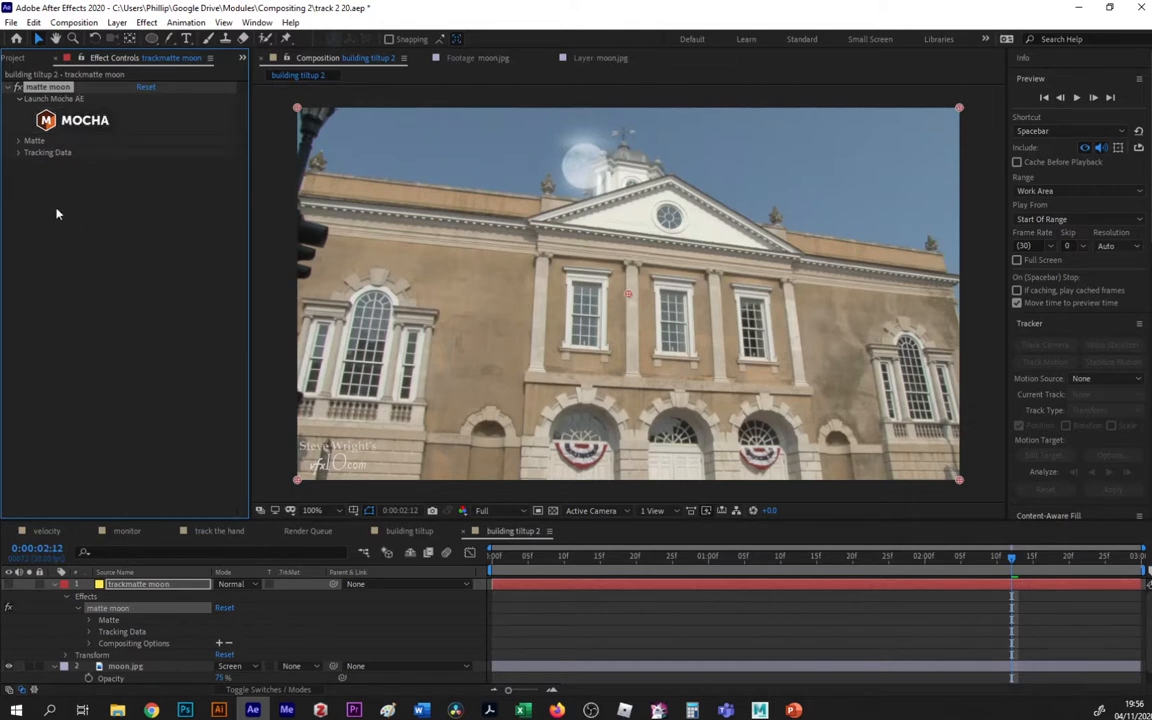
{"action": "left_click", "coordinate": [18, 140]}
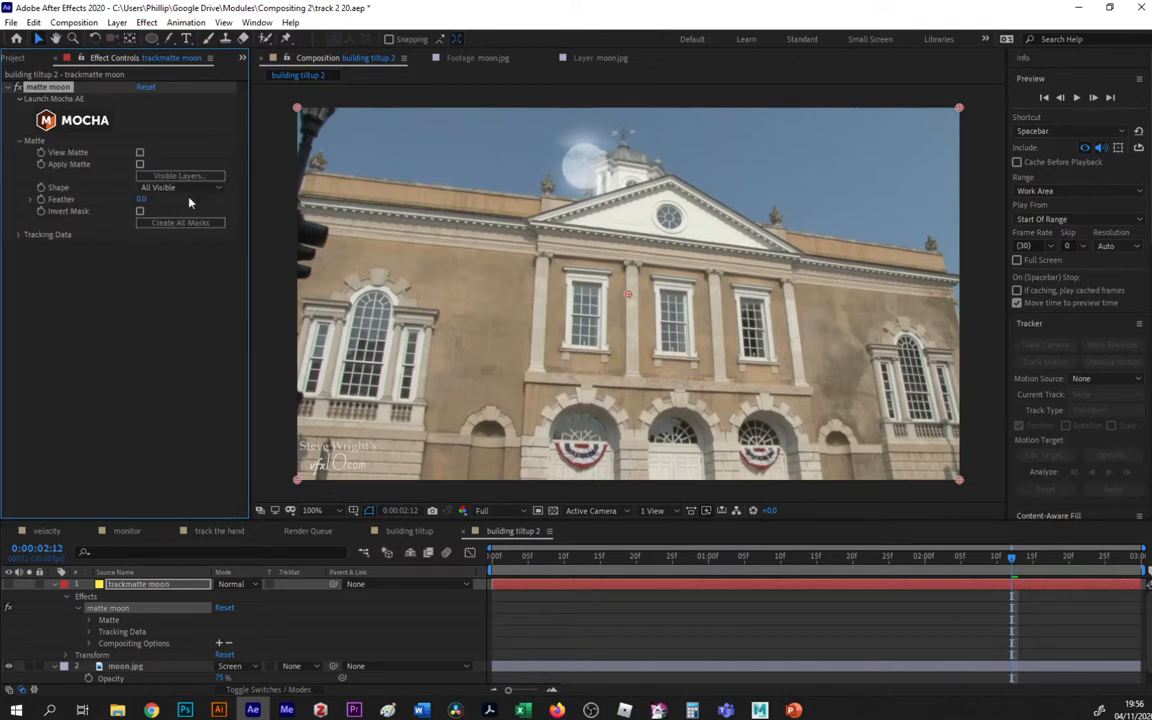
Create an After Effects mask on the trackmatte moon solid from Mocha's visible roof outline layer and show the solid briefly to check it.
{"action": "left_click", "coordinate": [166, 178]}
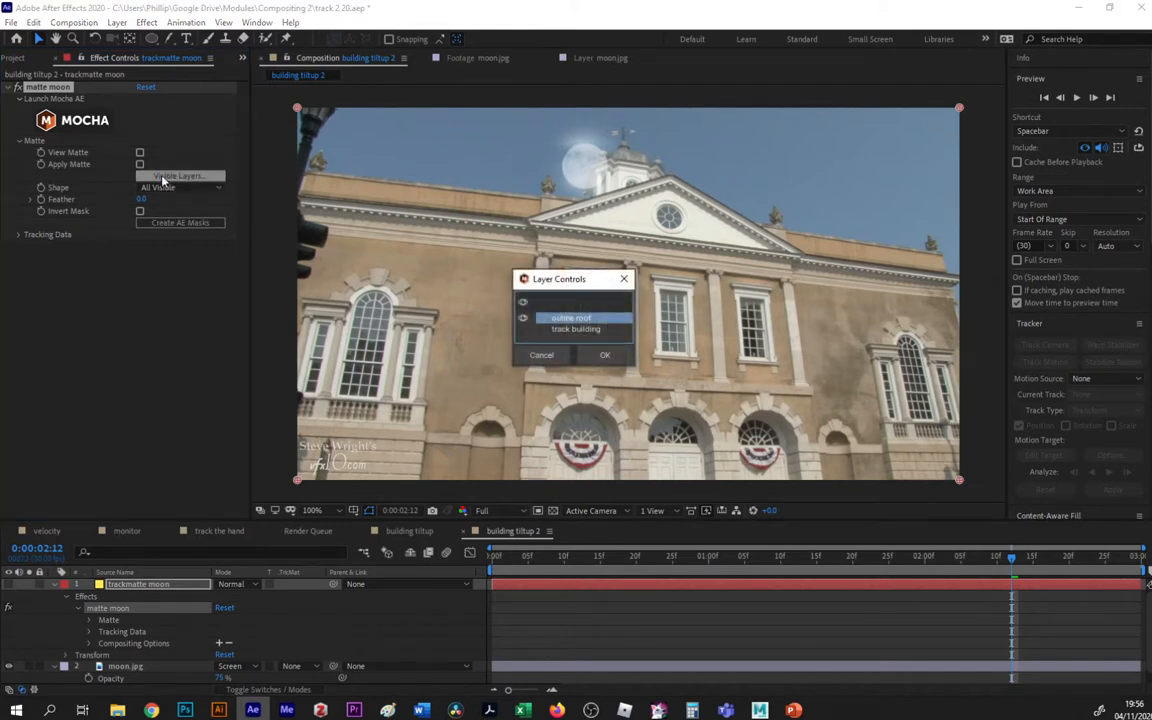
{"action": "left_click", "coordinate": [605, 355]}
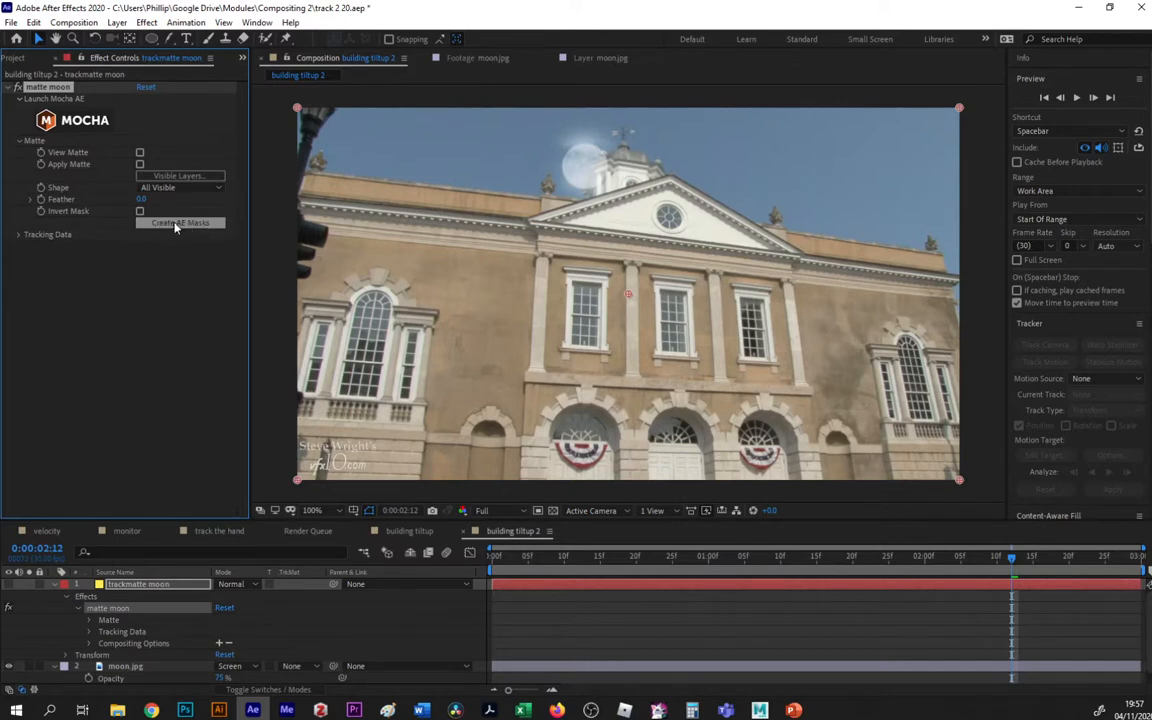
{"action": "left_click", "coordinate": [175, 223]}
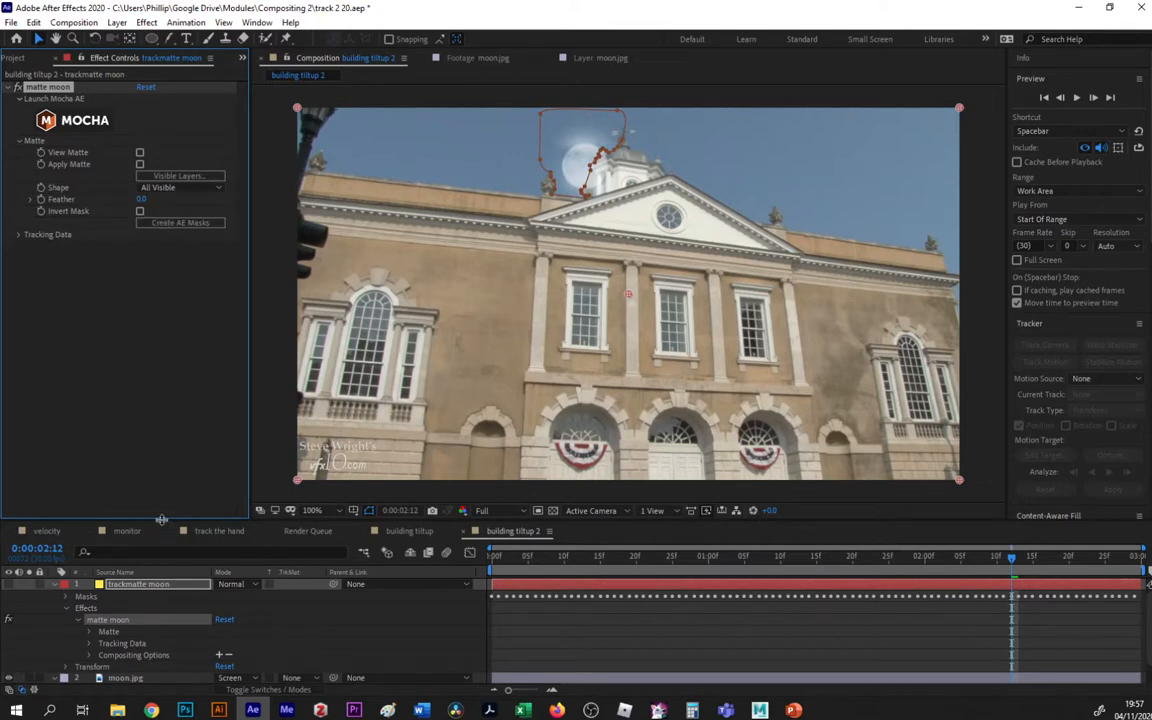
{"action": "left_click_drag", "start_coordinate": [150, 521], "coordinate": [150, 435]}
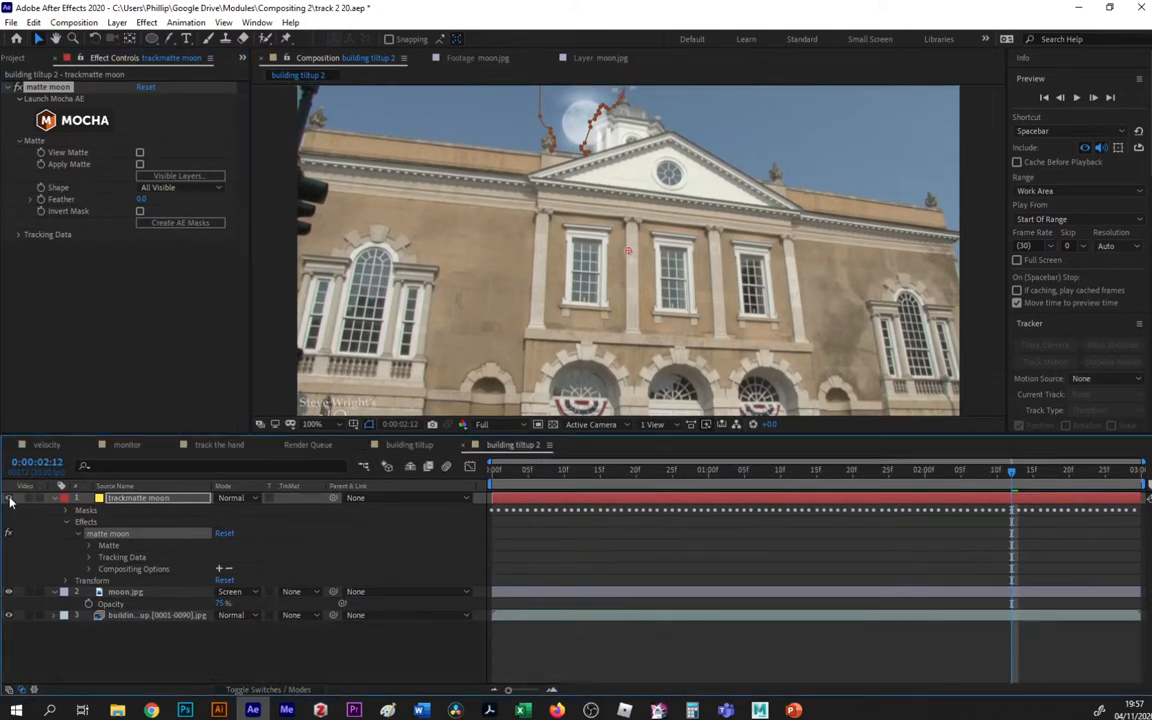
{"action": "left_click", "coordinate": [9, 498]}
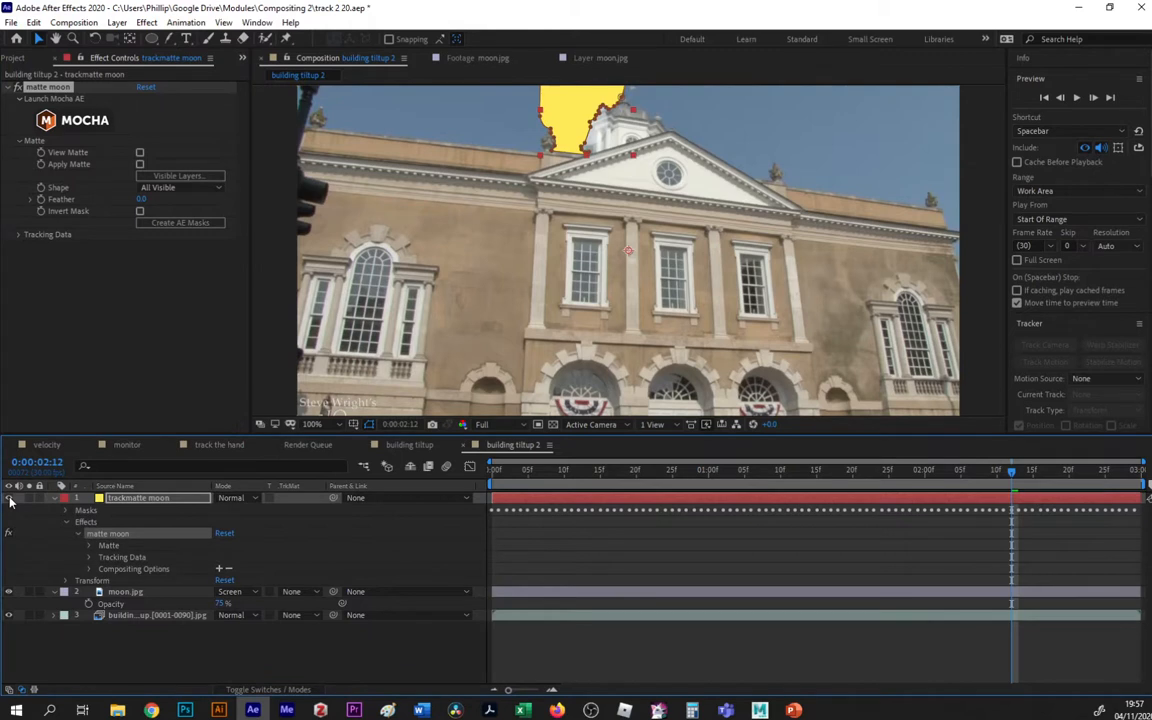
{"action": "left_click", "coordinate": [9, 498]}
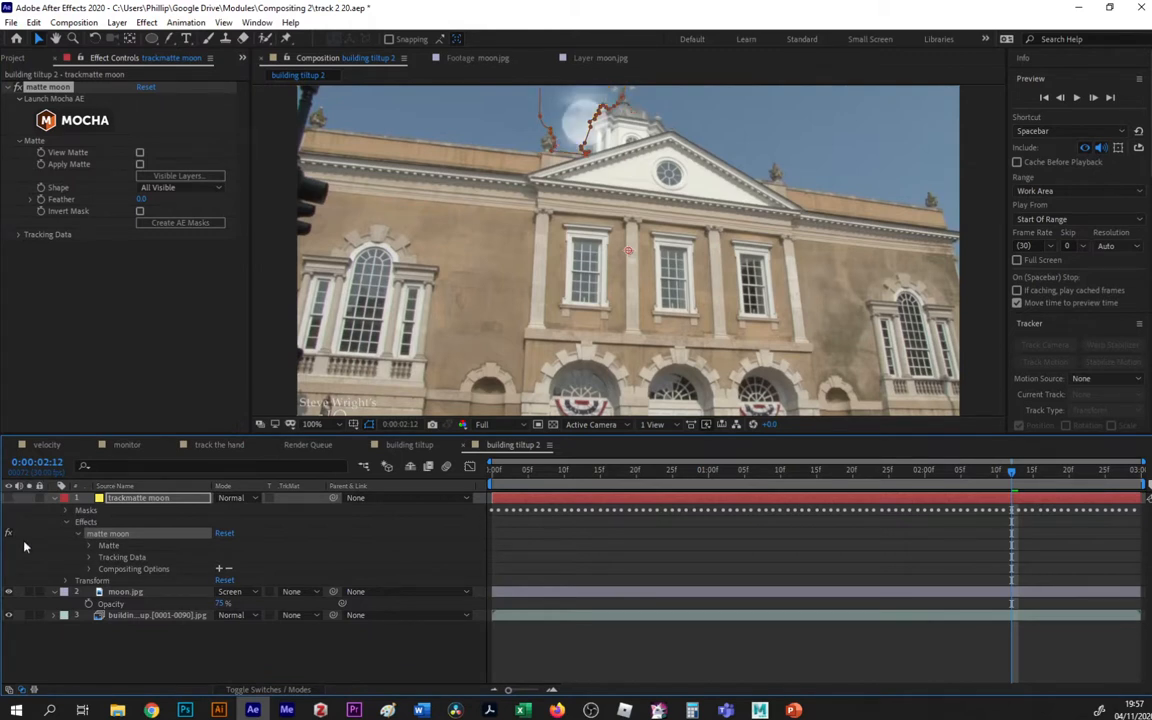
Set moon.jpg's track matte to Alpha Matte "trackmatte moon" and scrub to 0:00:02:18 to check the moon behind the tower.
{"action": "left_click", "coordinate": [175, 592]}
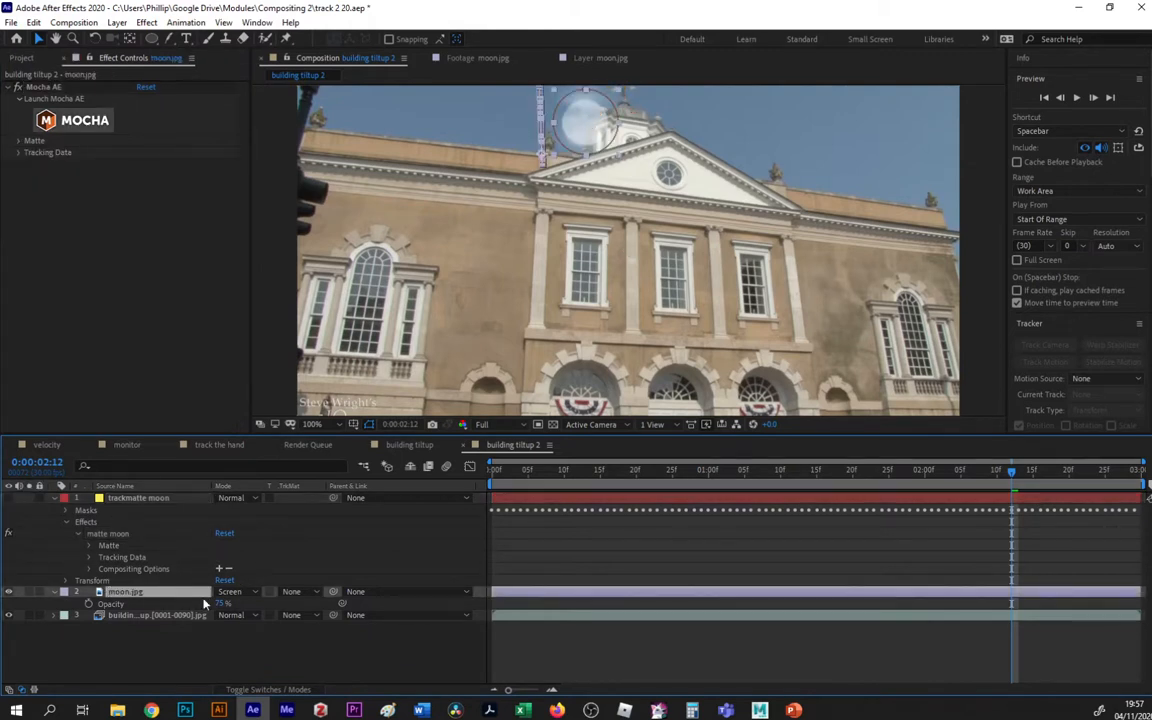
{"action": "left_click", "coordinate": [312, 593]}
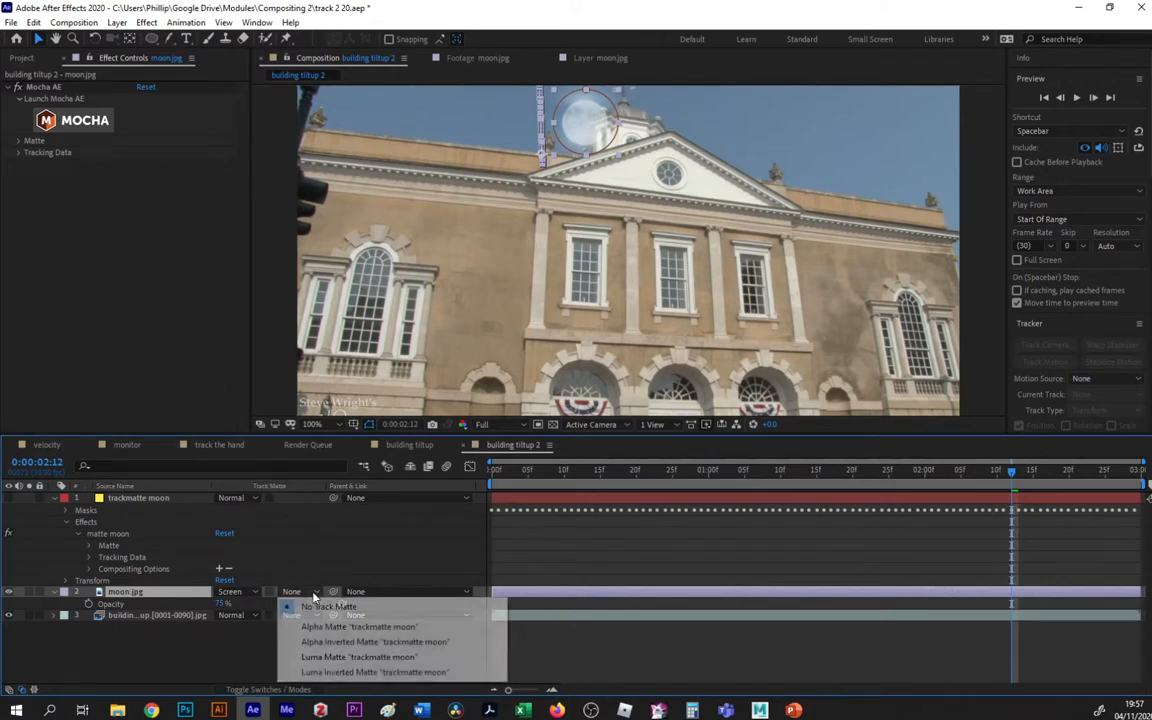
{"action": "left_click", "coordinate": [384, 627]}
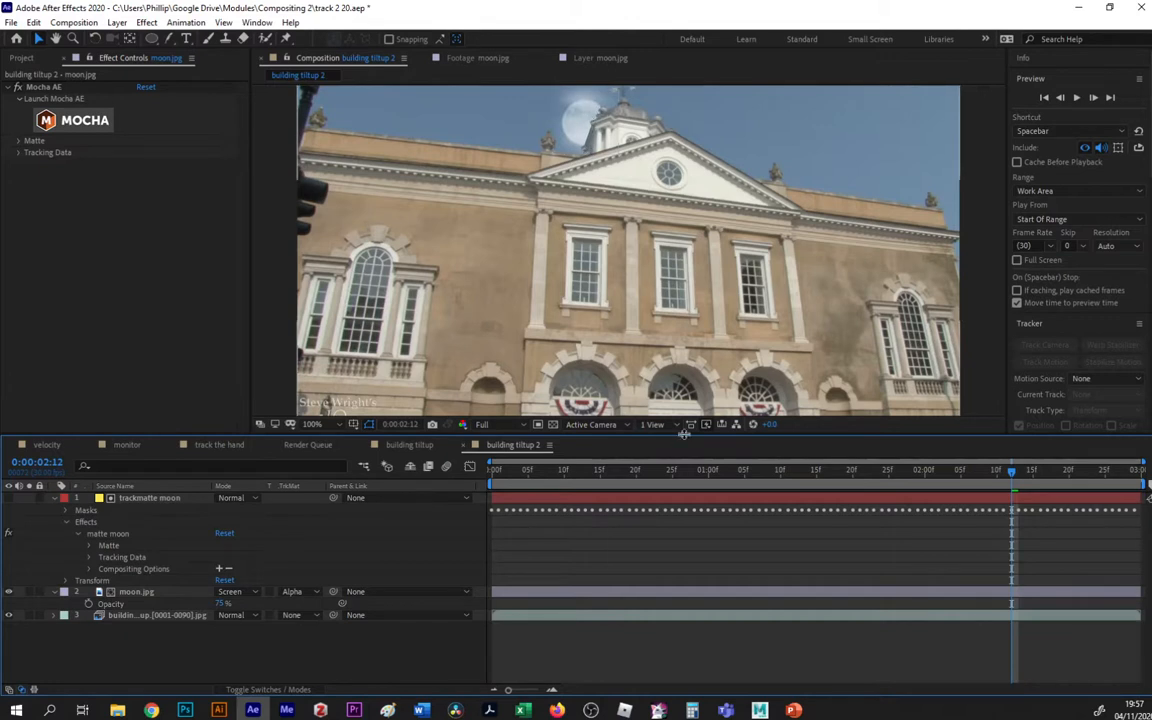
{"action": "left_click_drag", "start_coordinate": [1012, 470], "coordinate": [1055, 470]}
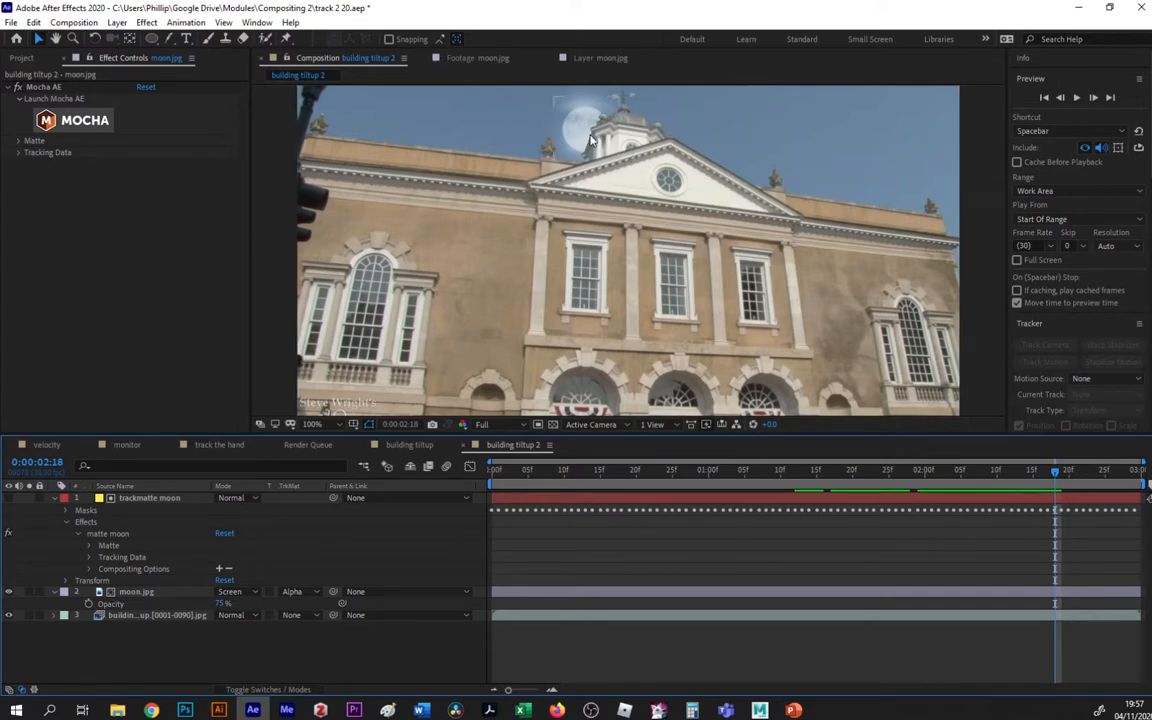
Set the expansion of the trackmatte moon solid's roof outline mask to 1 pixel, judging the moon's edge close up.
{"action": "key", "text": "period"}
{"action": "key", "text": "period"}
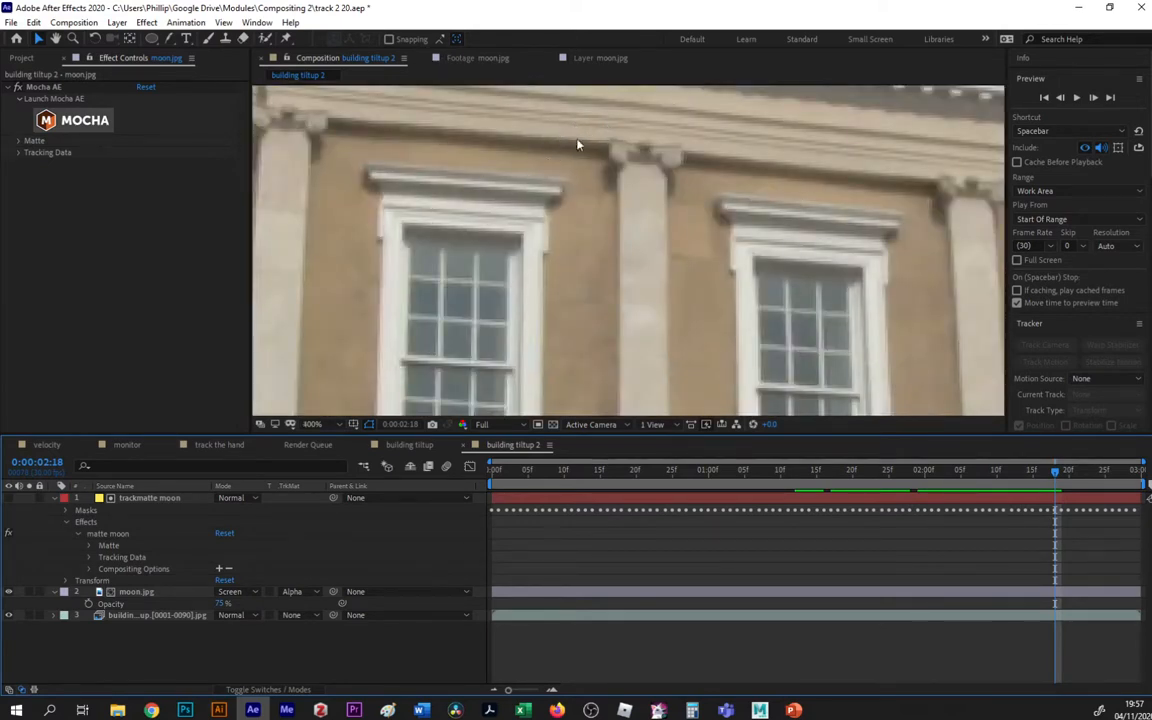
{"action": "scroll", "coordinate": [585, 145], "scroll_direction": "up", "scroll_amount": 10}
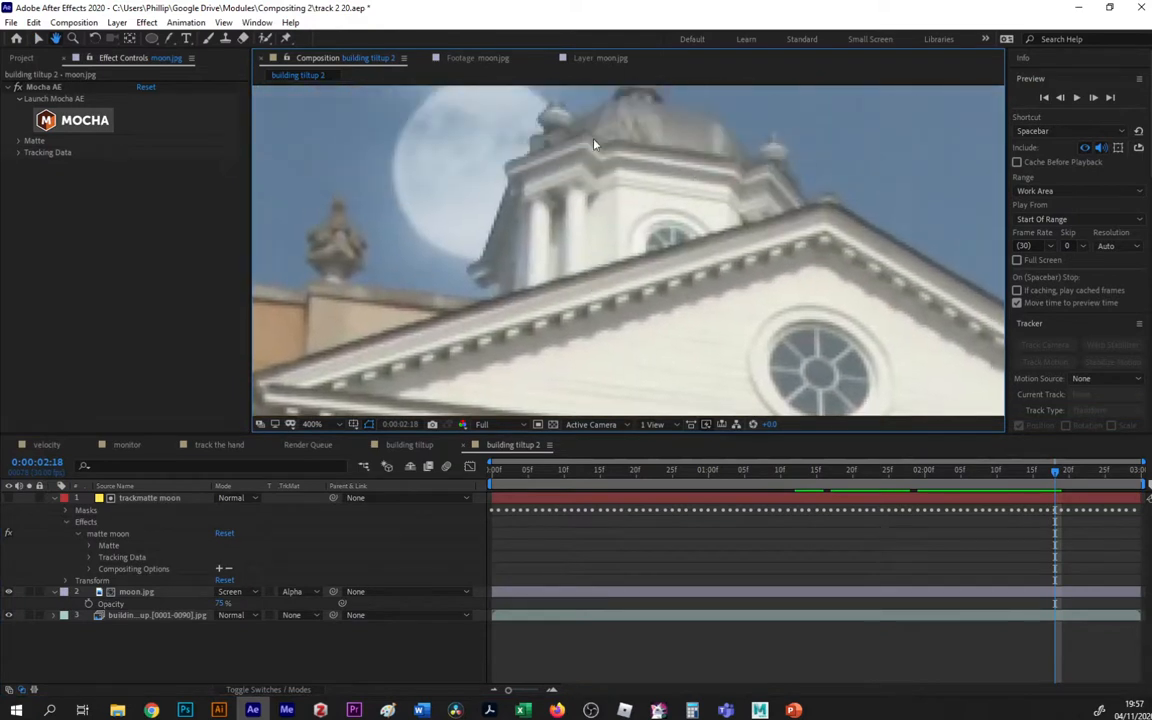
{"action": "left_click_drag", "start_coordinate": [558, 195], "coordinate": [591, 237]}
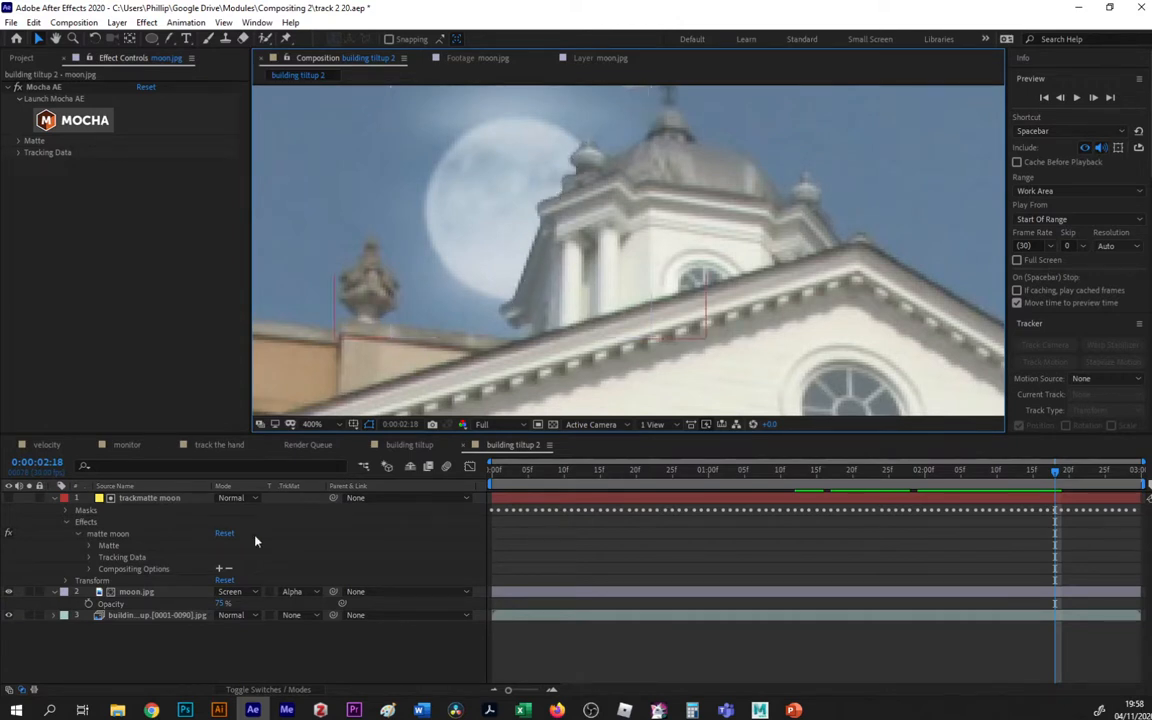
{"action": "left_click", "coordinate": [67, 511]}
{"action": "left_click", "coordinate": [78, 521]}
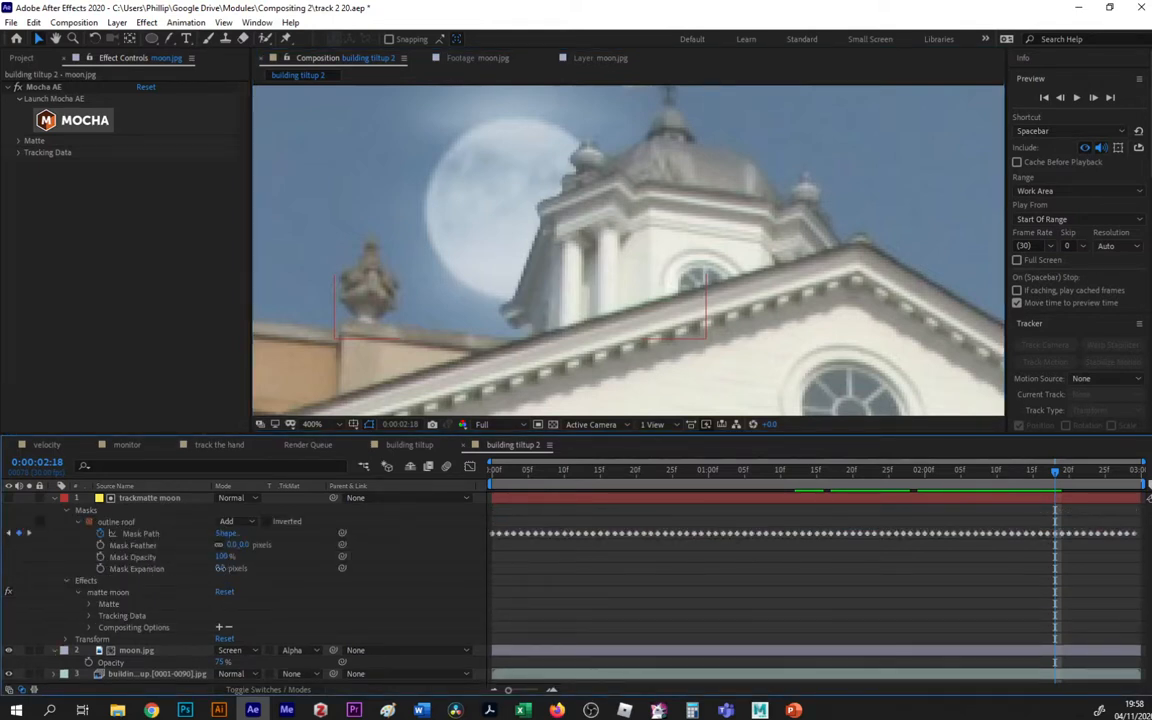
{"action": "left_click", "coordinate": [220, 568]}
{"action": "type", "text": "1"}
{"action": "key", "text": "Tab"}
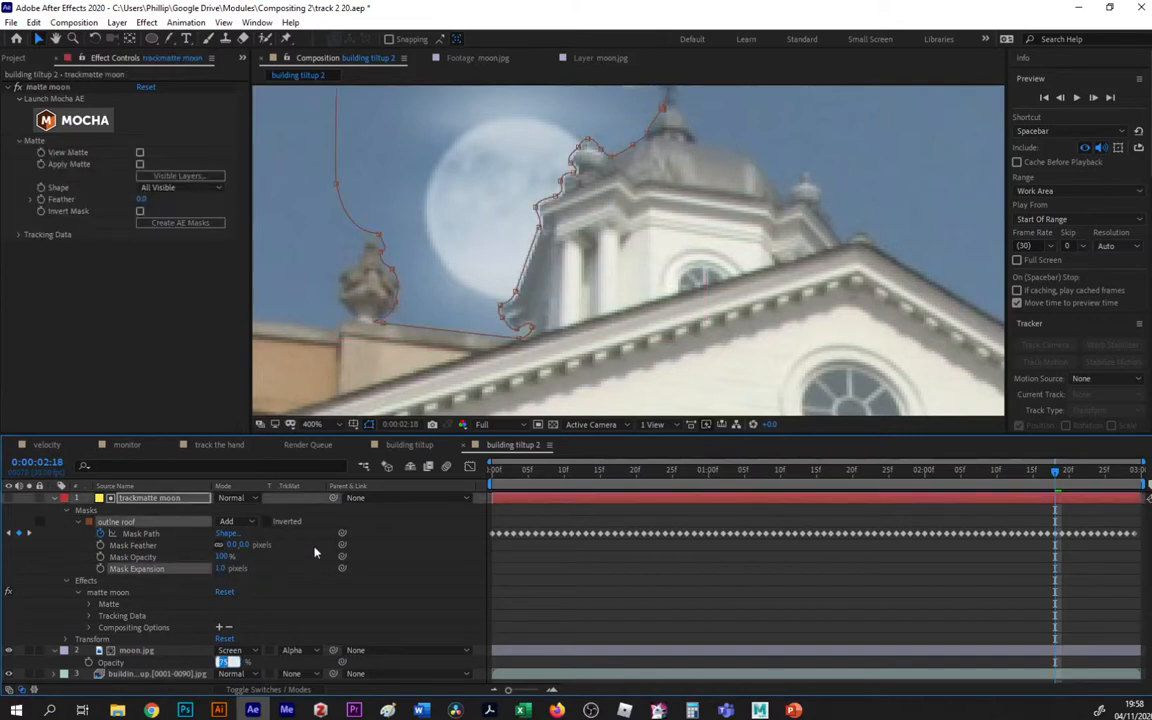
Reduce the roof outline mask's expansion to 0.5 pixels and set its feather to 1 pixel.
{"action": "left_click", "coordinate": [219, 568]}
{"action": "type", "text": "0.5"}
{"action": "key", "text": "Return"}
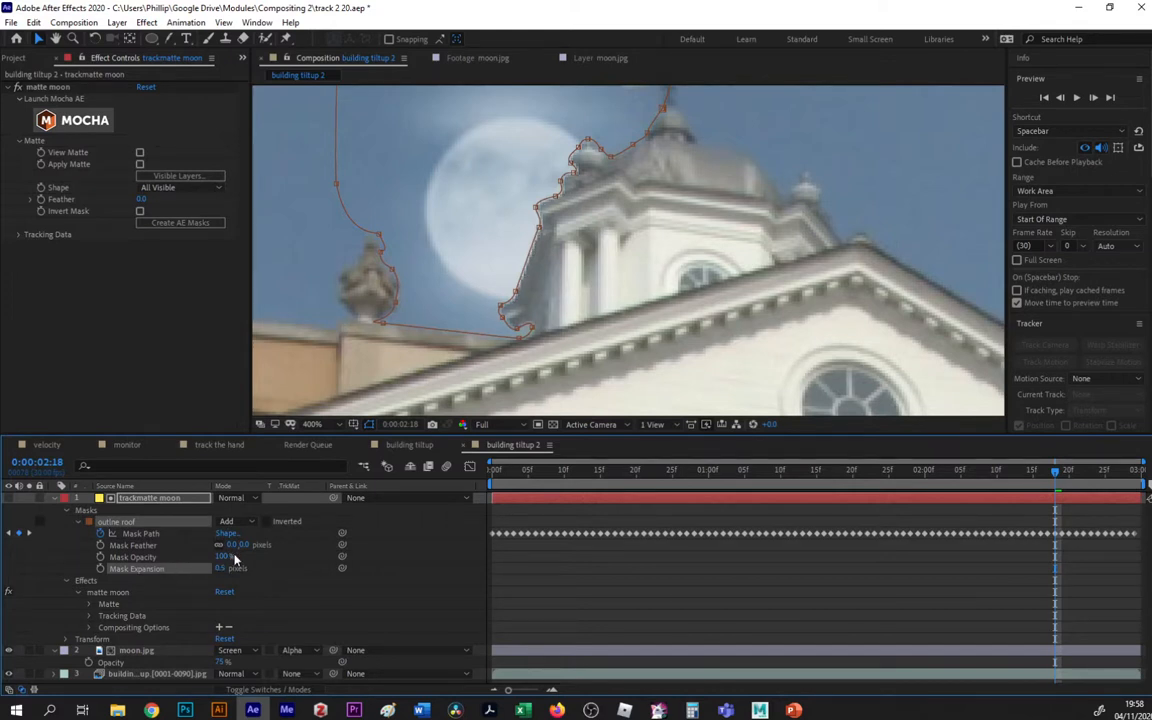
{"action": "left_click", "coordinate": [233, 546]}
{"action": "type", "text": "1"}
{"action": "key", "text": "Return"}
{"action": "left_click", "coordinate": [681, 594]}
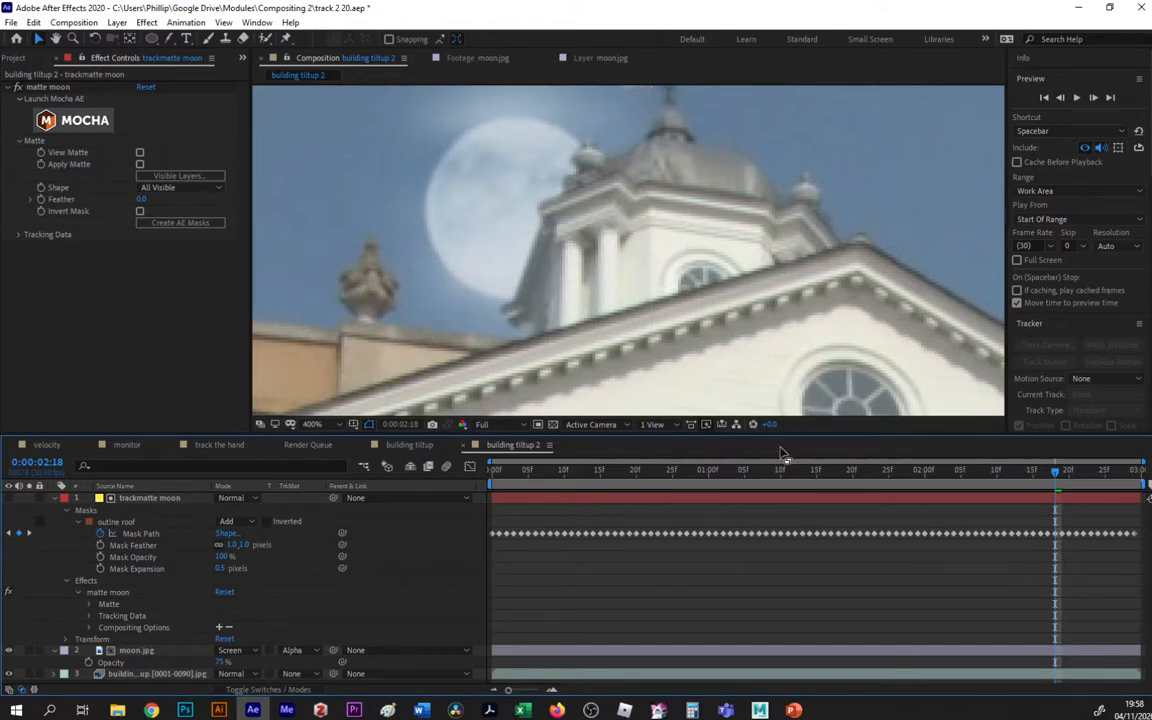
Scrub through the shot to check the moon's edge against the tower close up and at 100%, and select the trackmatte moon layer.
{"action": "left_click_drag", "start_coordinate": [872, 470], "coordinate": [1010, 473]}
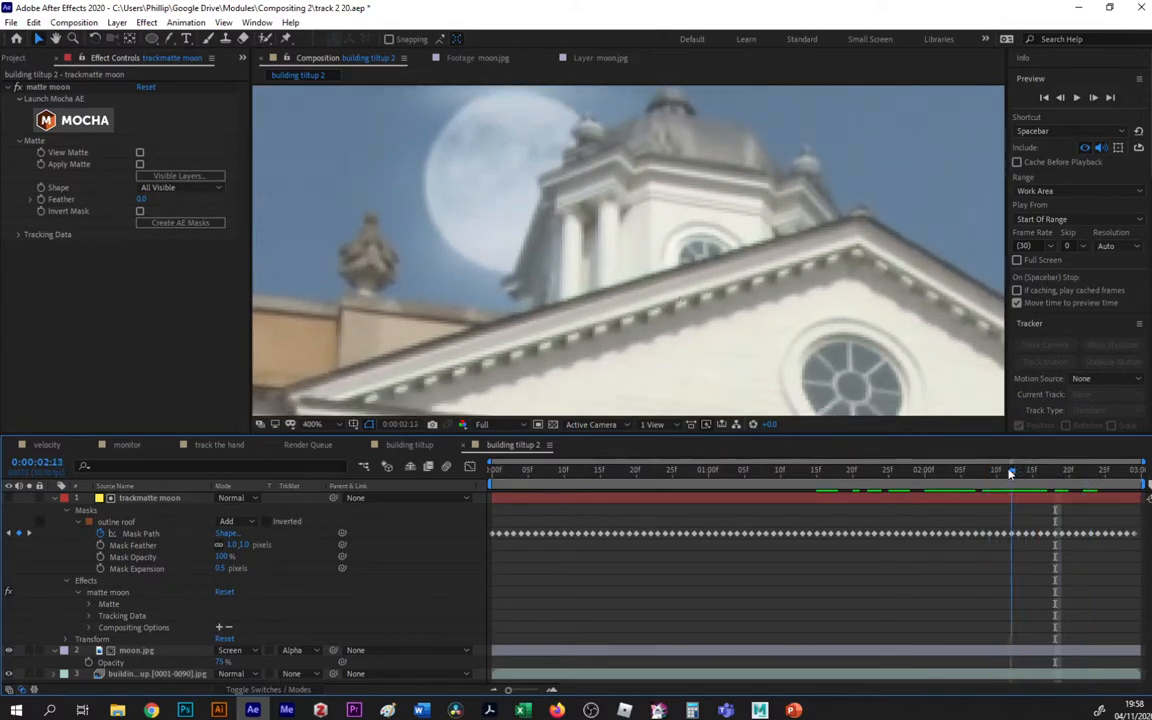
{"action": "scroll", "coordinate": [644, 251], "scroll_direction": "down", "scroll_amount": 2}
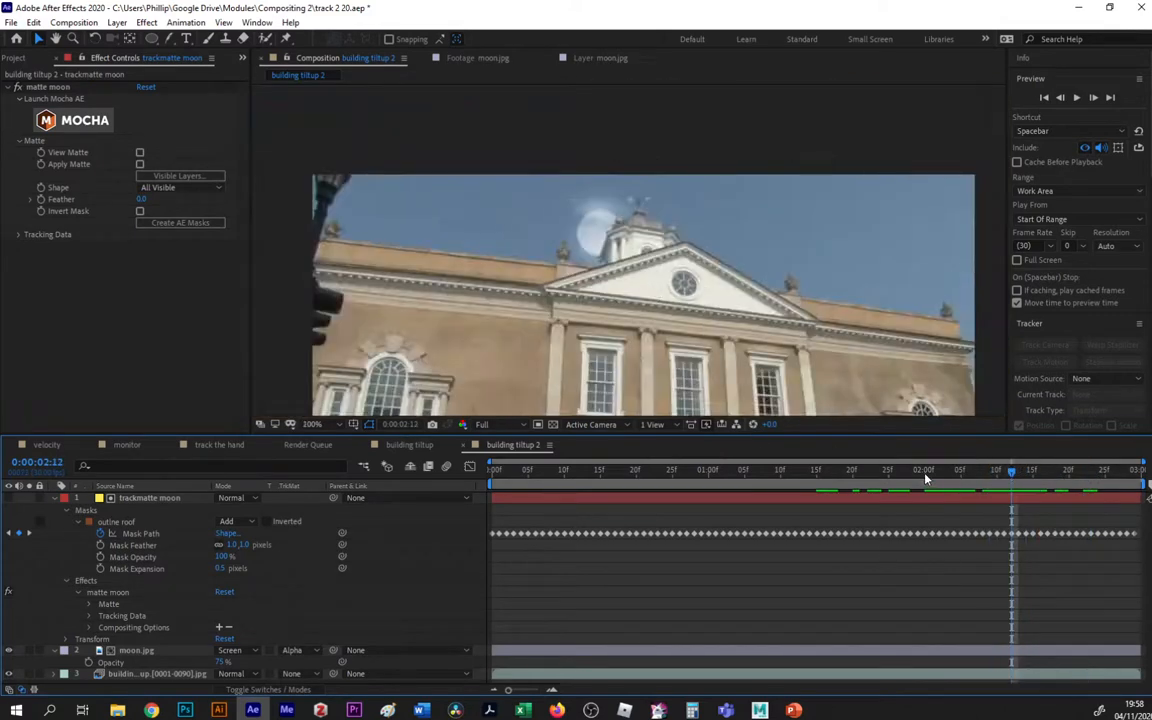
{"action": "left_click_drag", "start_coordinate": [833, 470], "coordinate": [954, 475]}
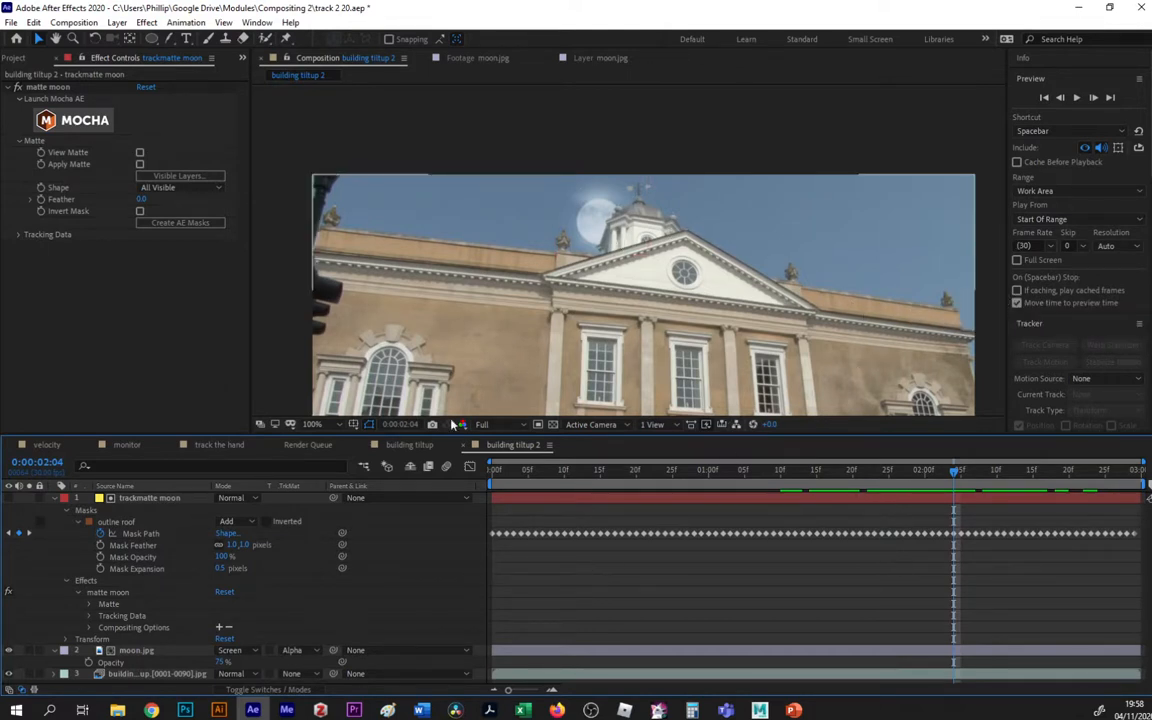
{"action": "left_click", "coordinate": [151, 498]}
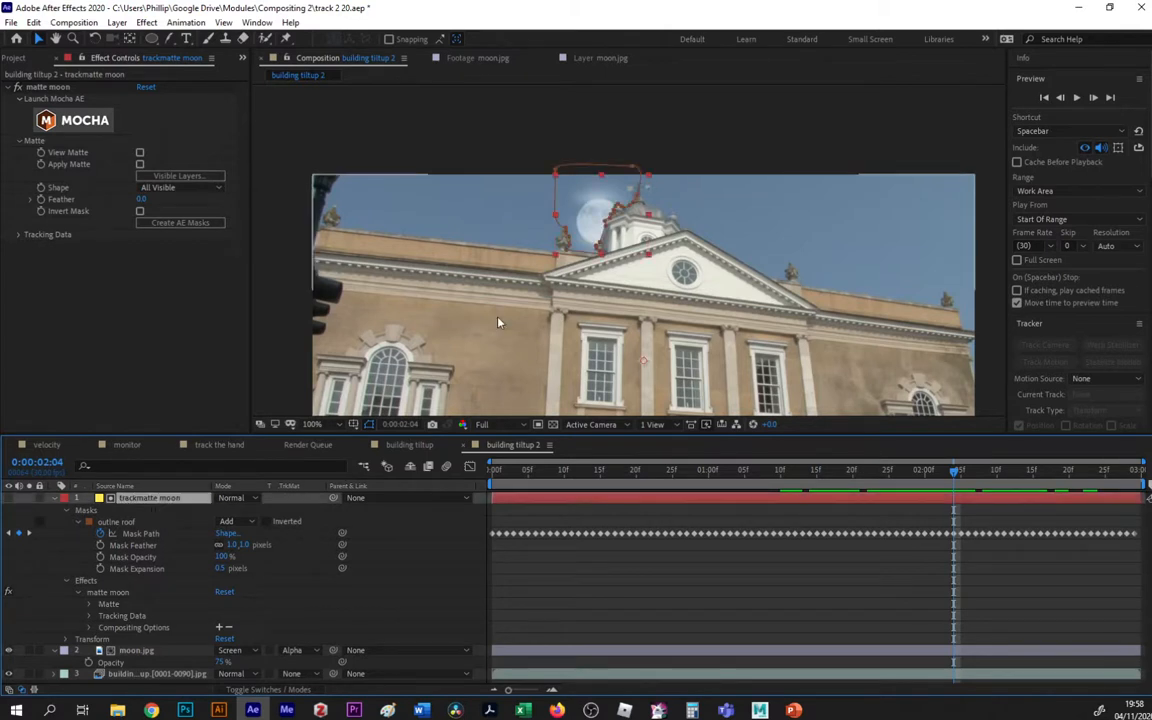